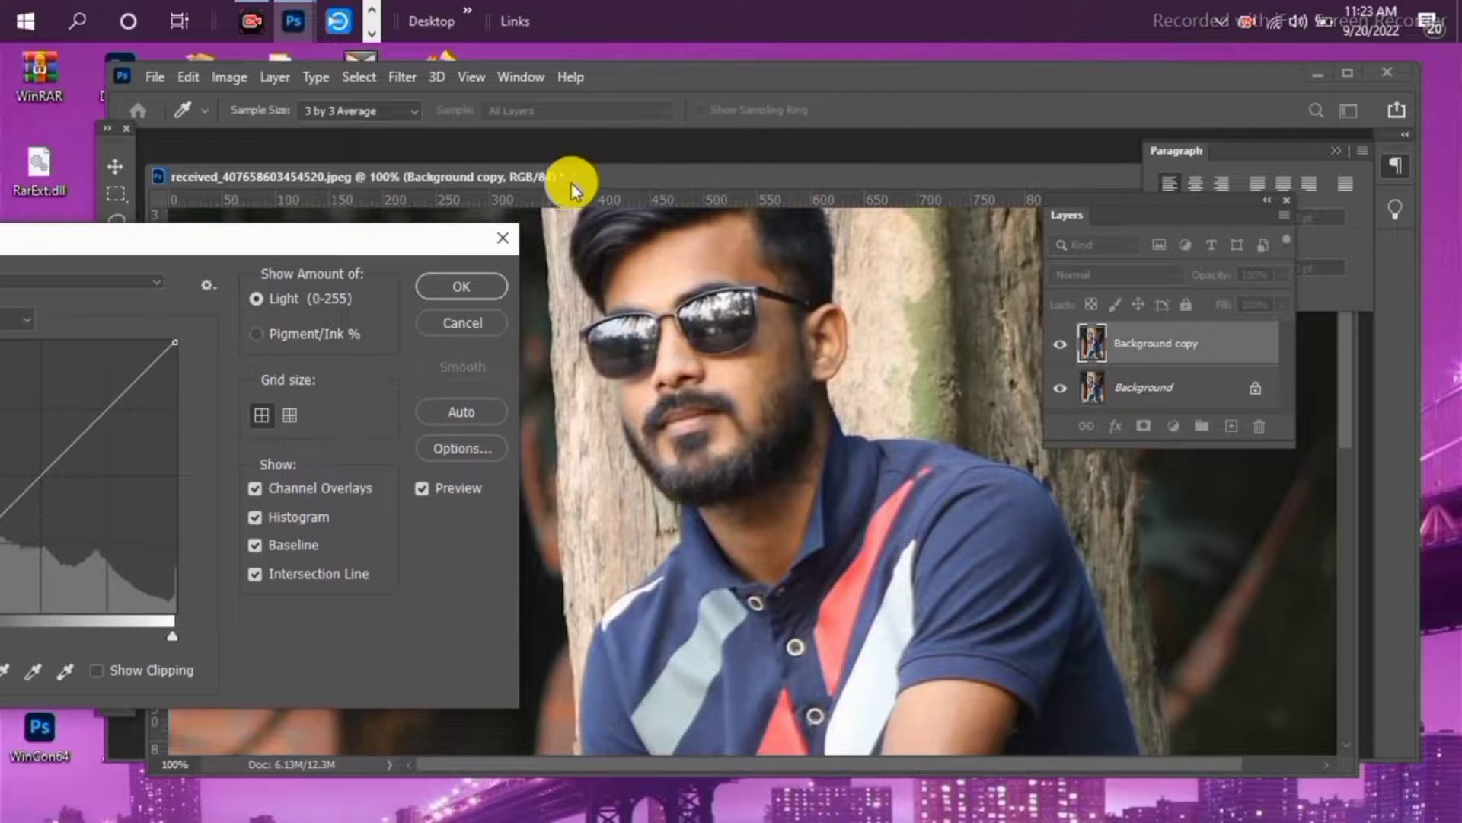
Rearrange the document window and Layers panel, and brighten the Background copy layer by bending its Curves midtones slightly upward
{"action": "left_click_drag", "start_coordinate": [571, 181], "coordinate": [668, 144]}
{"action": "left_click_drag", "start_coordinate": [1337, 195], "coordinate": [1249, 164]}
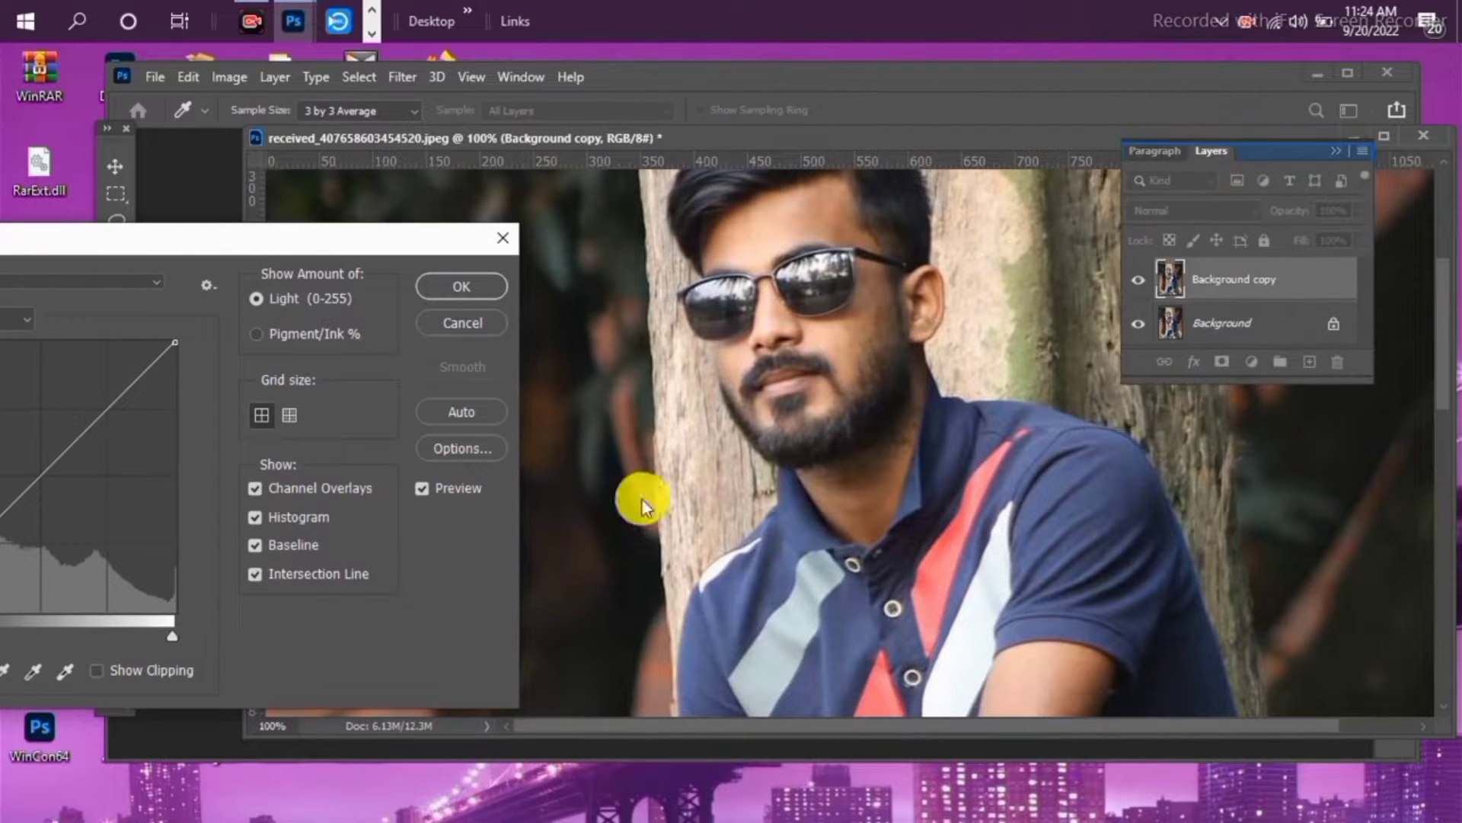
{"action": "left_click_drag", "start_coordinate": [196, 238], "coordinate": [272, 198]}
{"action": "left_click_drag", "start_coordinate": [123, 419], "coordinate": [119, 410]}
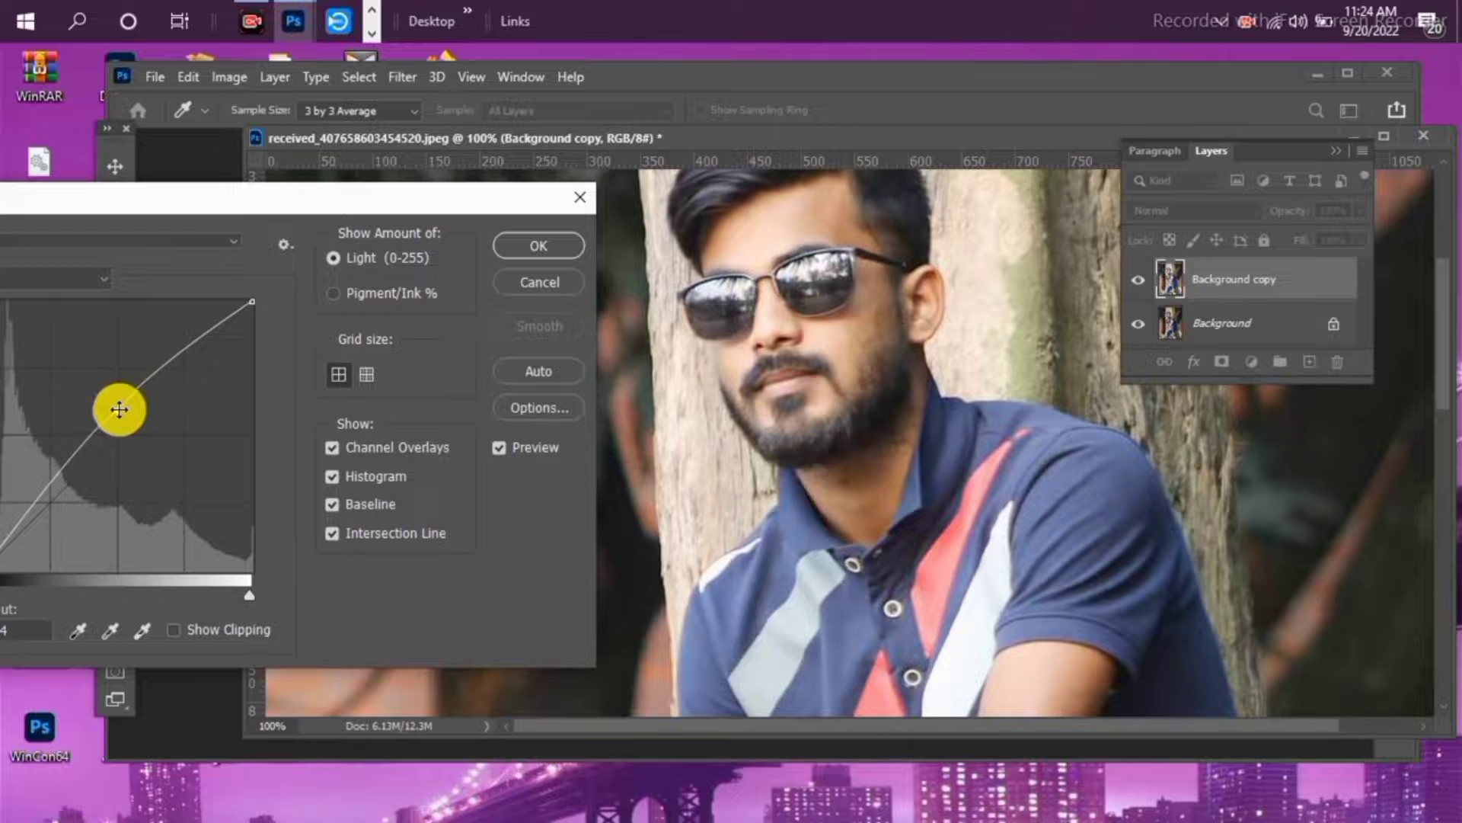
{"action": "left_click", "coordinate": [519, 251]}
Maximize the application window and move the photo's document window clear of the Layers panel
{"action": "scroll", "coordinate": [922, 449], "scroll_direction": "down", "scroll_amount": 2}
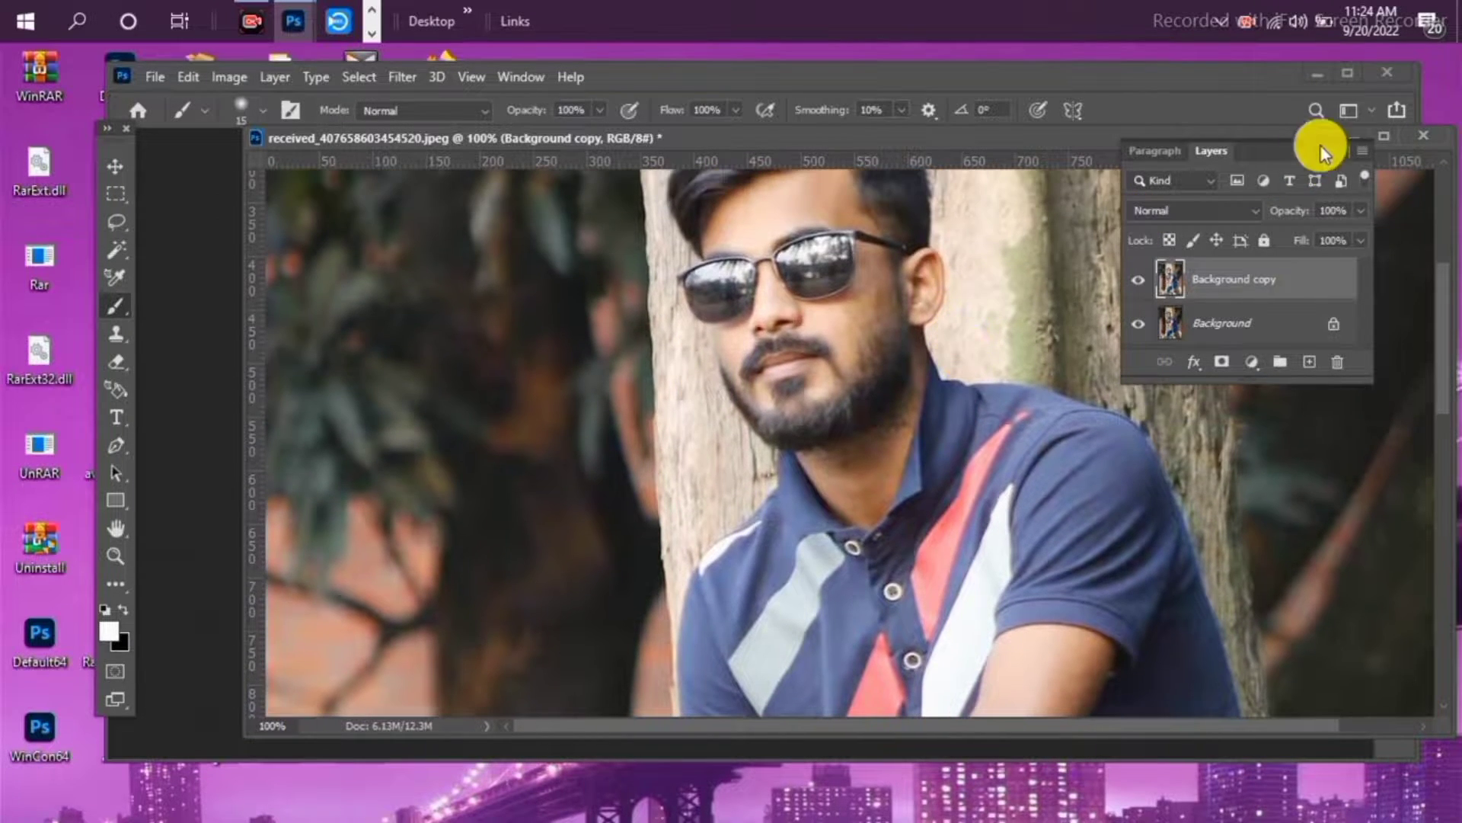
{"action": "left_click", "coordinate": [1384, 135]}
{"action": "left_click", "coordinate": [1387, 58]}
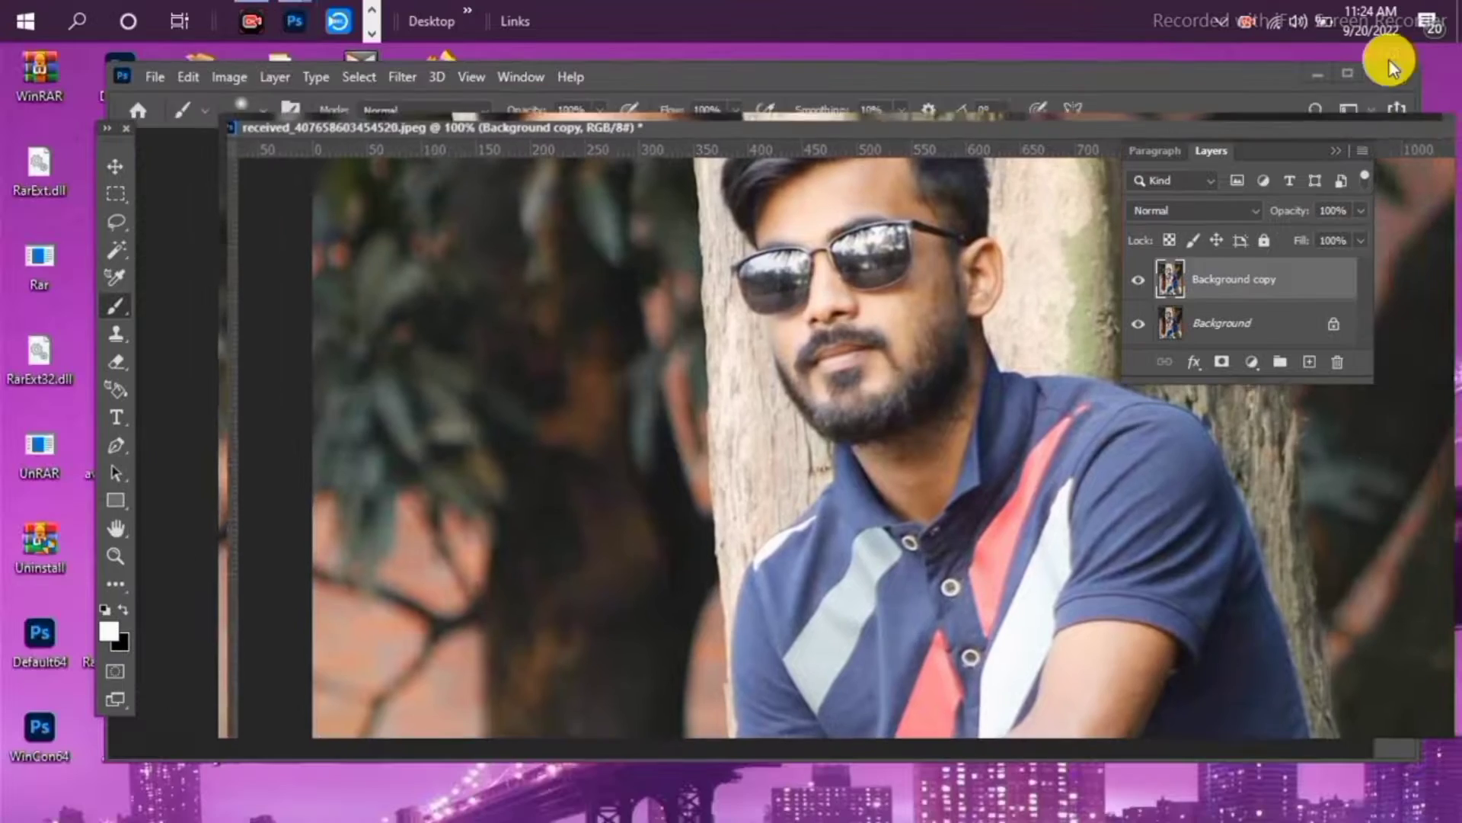
{"action": "left_click", "coordinate": [1350, 74]}
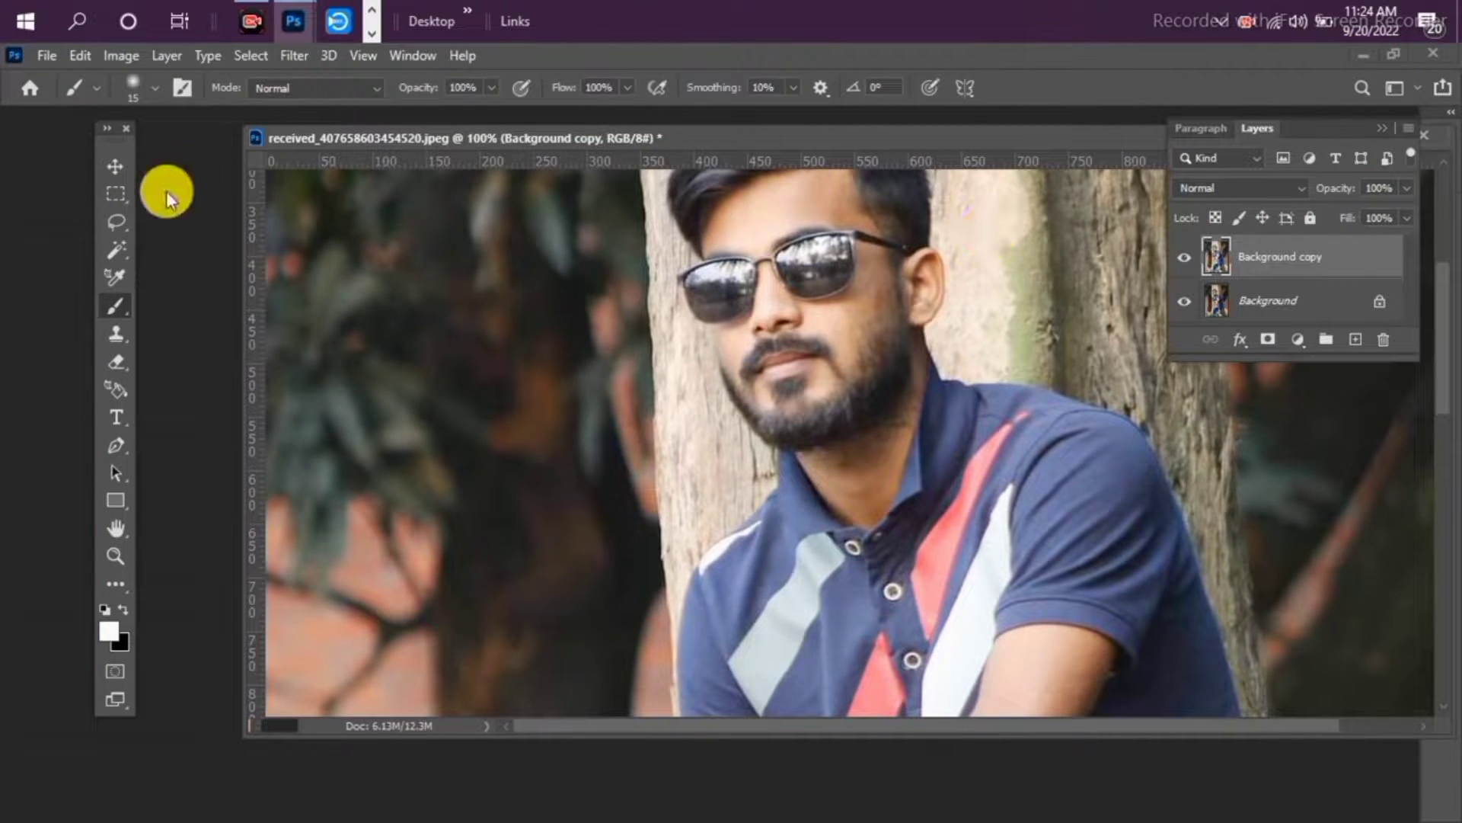
{"action": "left_click_drag", "start_coordinate": [394, 126], "coordinate": [172, 128]}
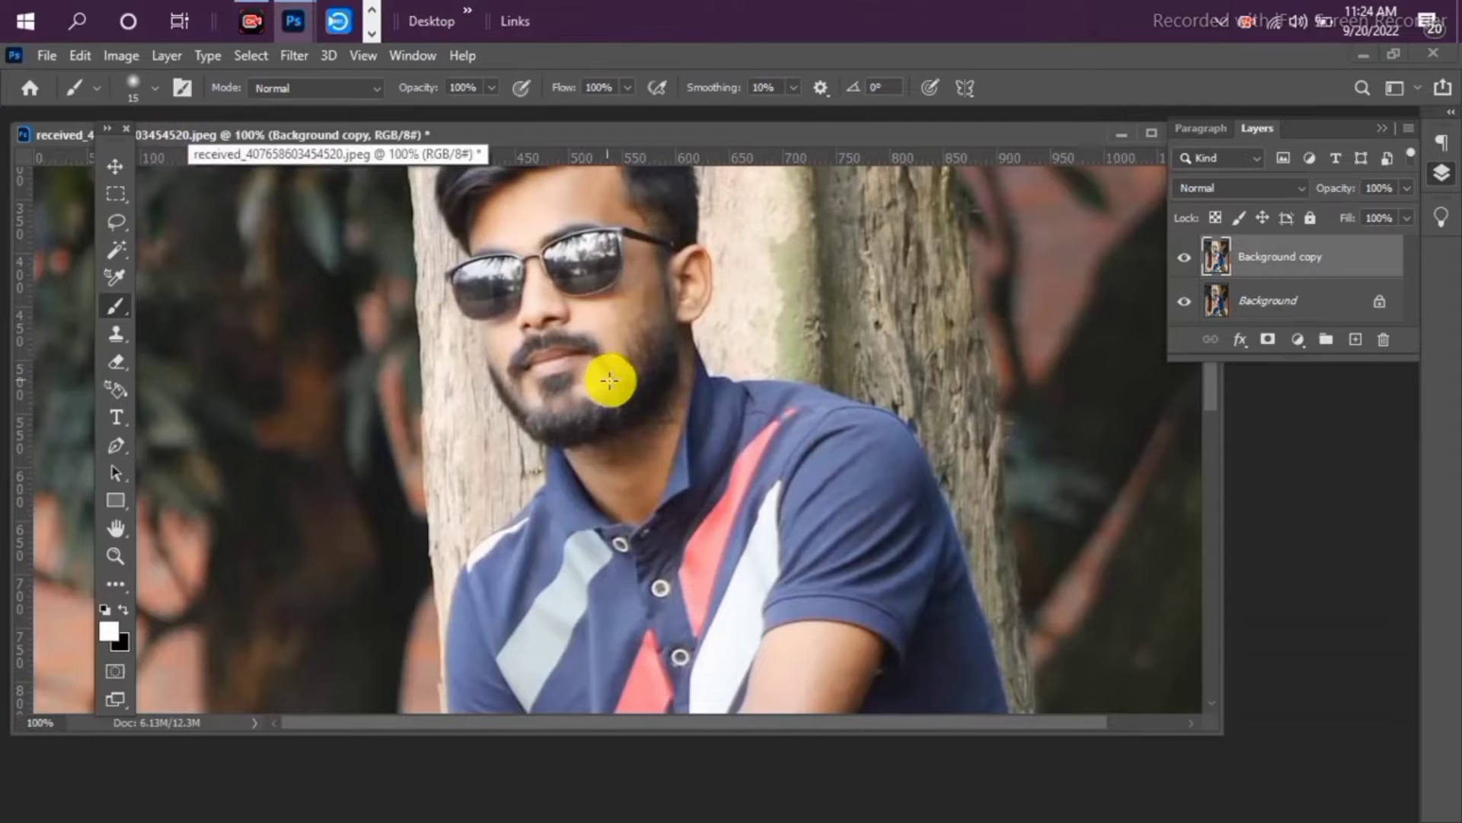
Increase the brightness of the Background copy layer moderately with a Brightness/Contrast adjustment
{"action": "scroll", "coordinate": [611, 379], "scroll_direction": "down", "scroll_amount": 5}
{"action": "scroll", "coordinate": [694, 438], "scroll_direction": "down", "scroll_amount": 3}
{"action": "scroll", "coordinate": [695, 434], "scroll_direction": "up", "scroll_amount": 5}
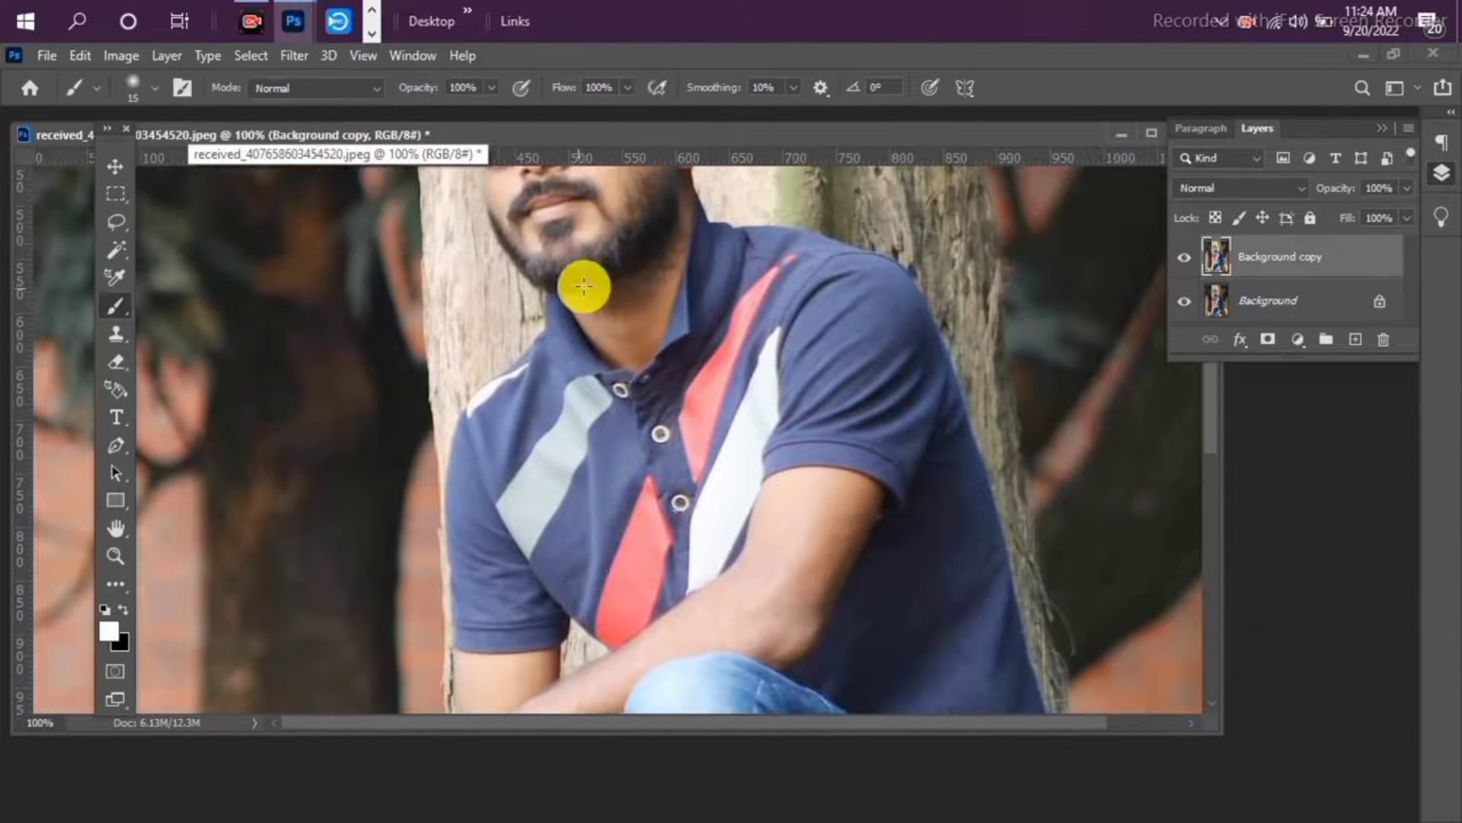
{"action": "scroll", "coordinate": [584, 286], "scroll_direction": "up", "scroll_amount": 3}
{"action": "left_click", "coordinate": [122, 56]}
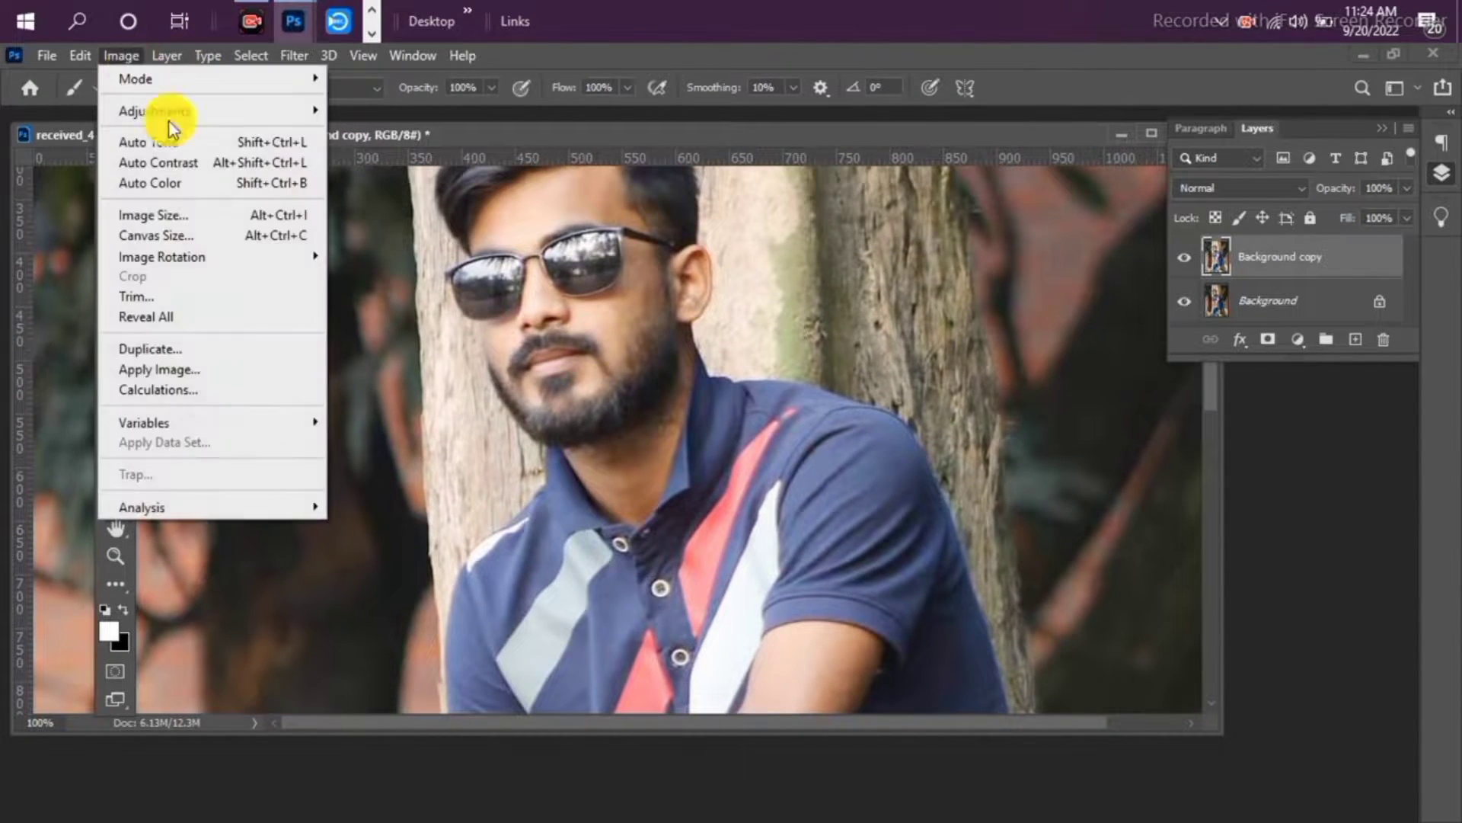
{"action": "mouse_move", "coordinate": [313, 110]}
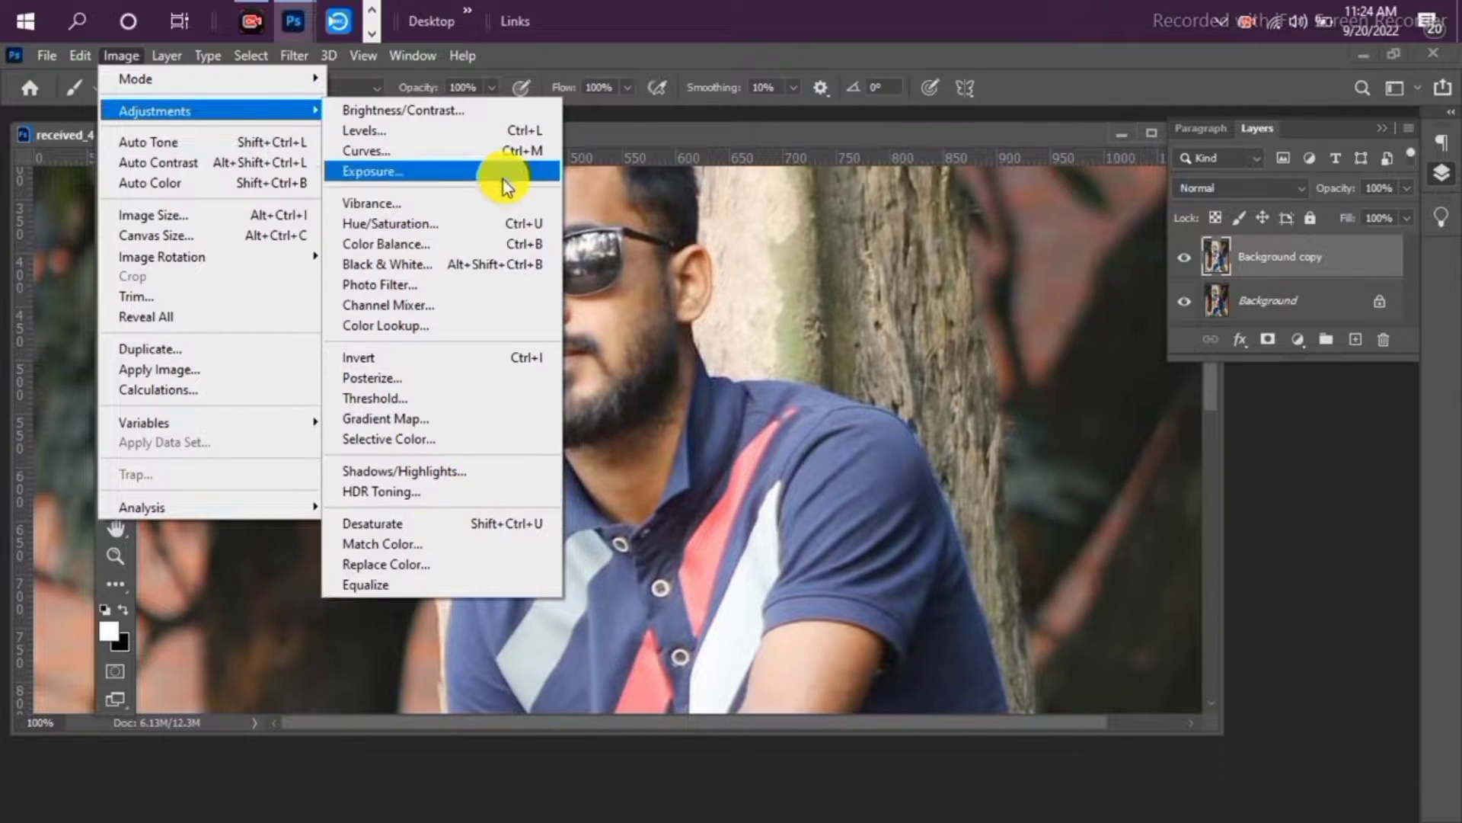
{"action": "left_click", "coordinate": [518, 111]}
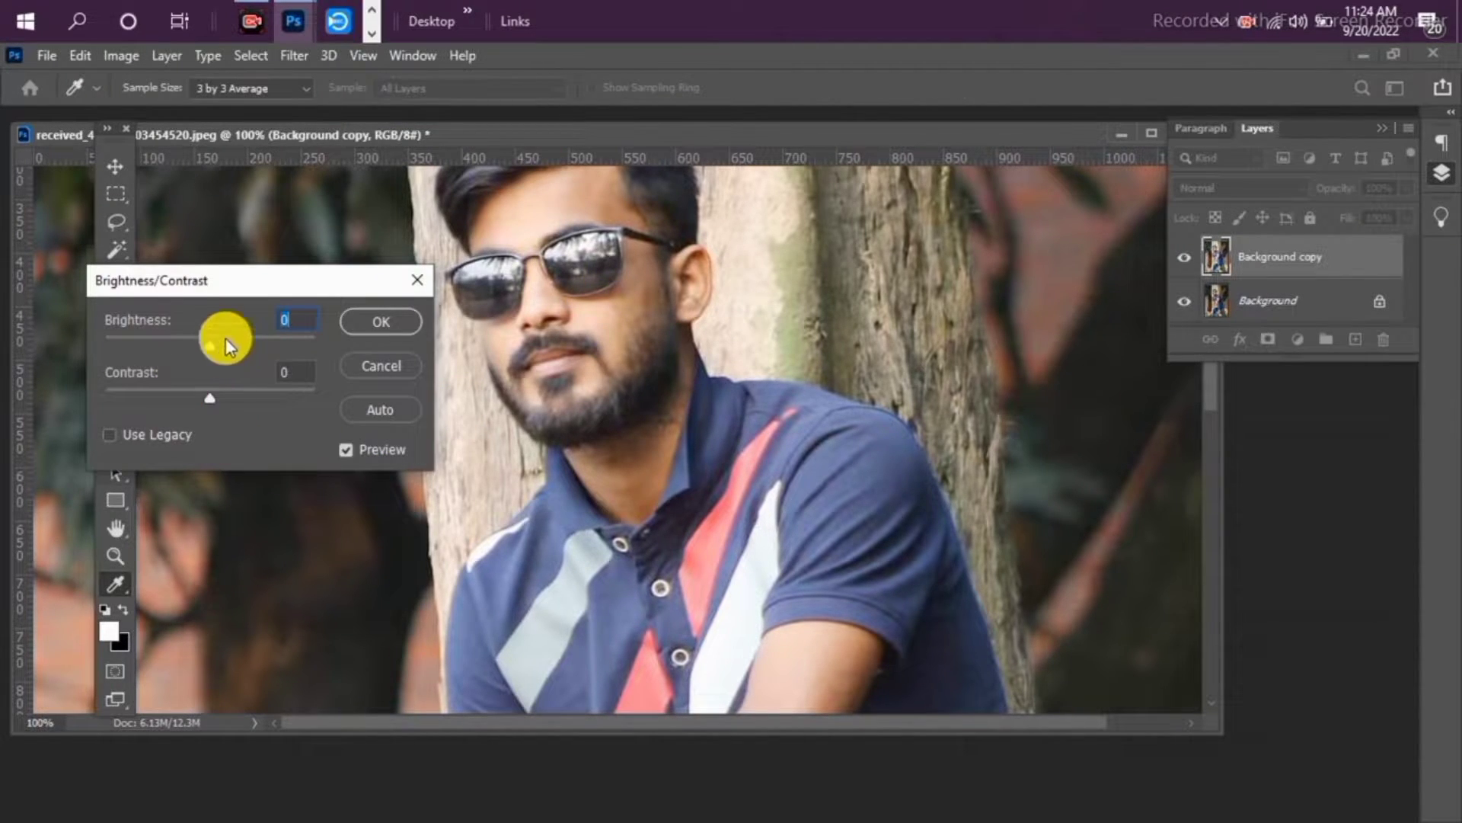
{"action": "left_click_drag", "start_coordinate": [225, 340], "coordinate": [258, 339]}
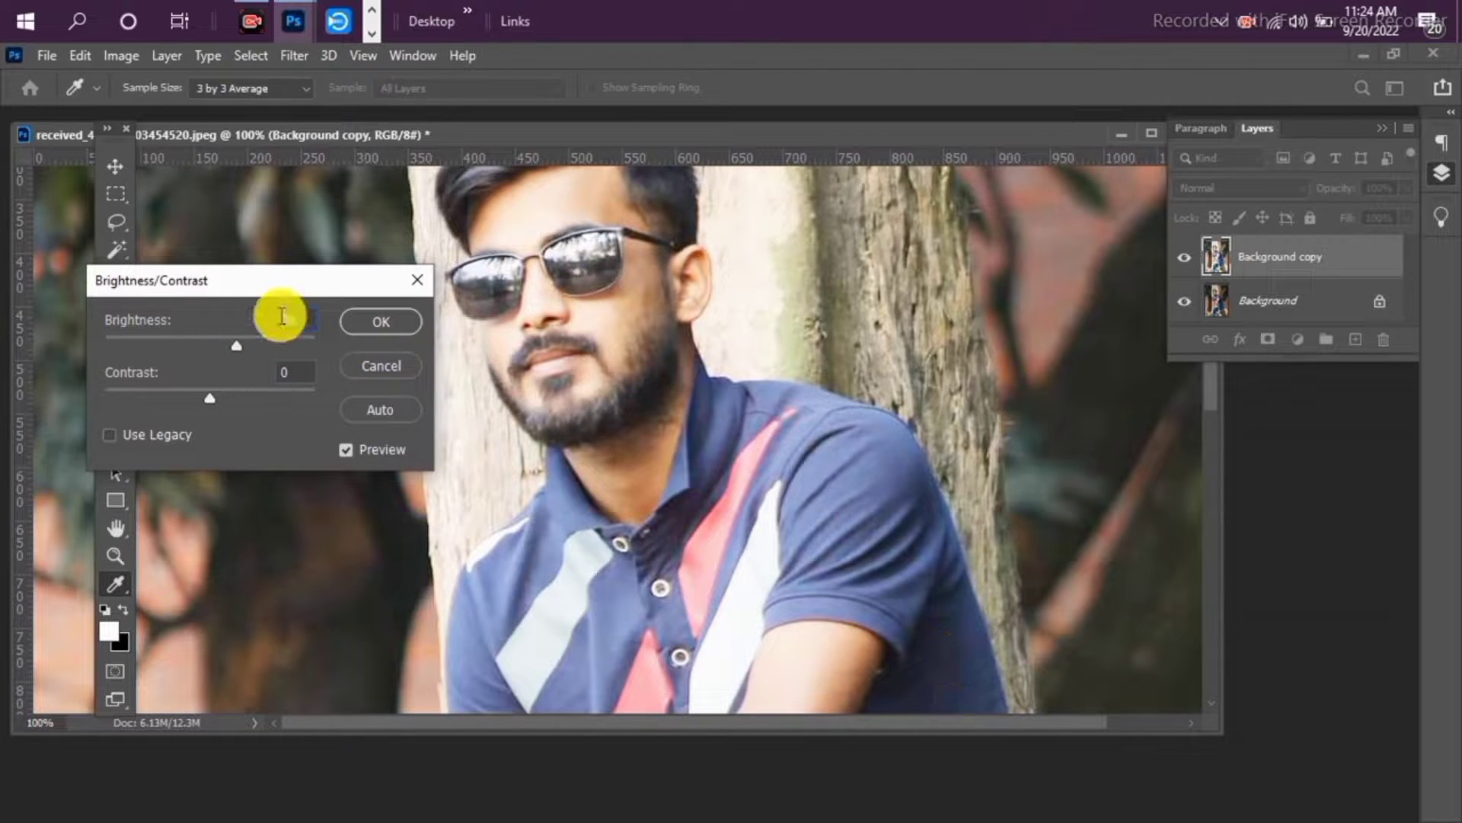
{"action": "left_click", "coordinate": [378, 326]}
{"action": "key", "text": "b"}
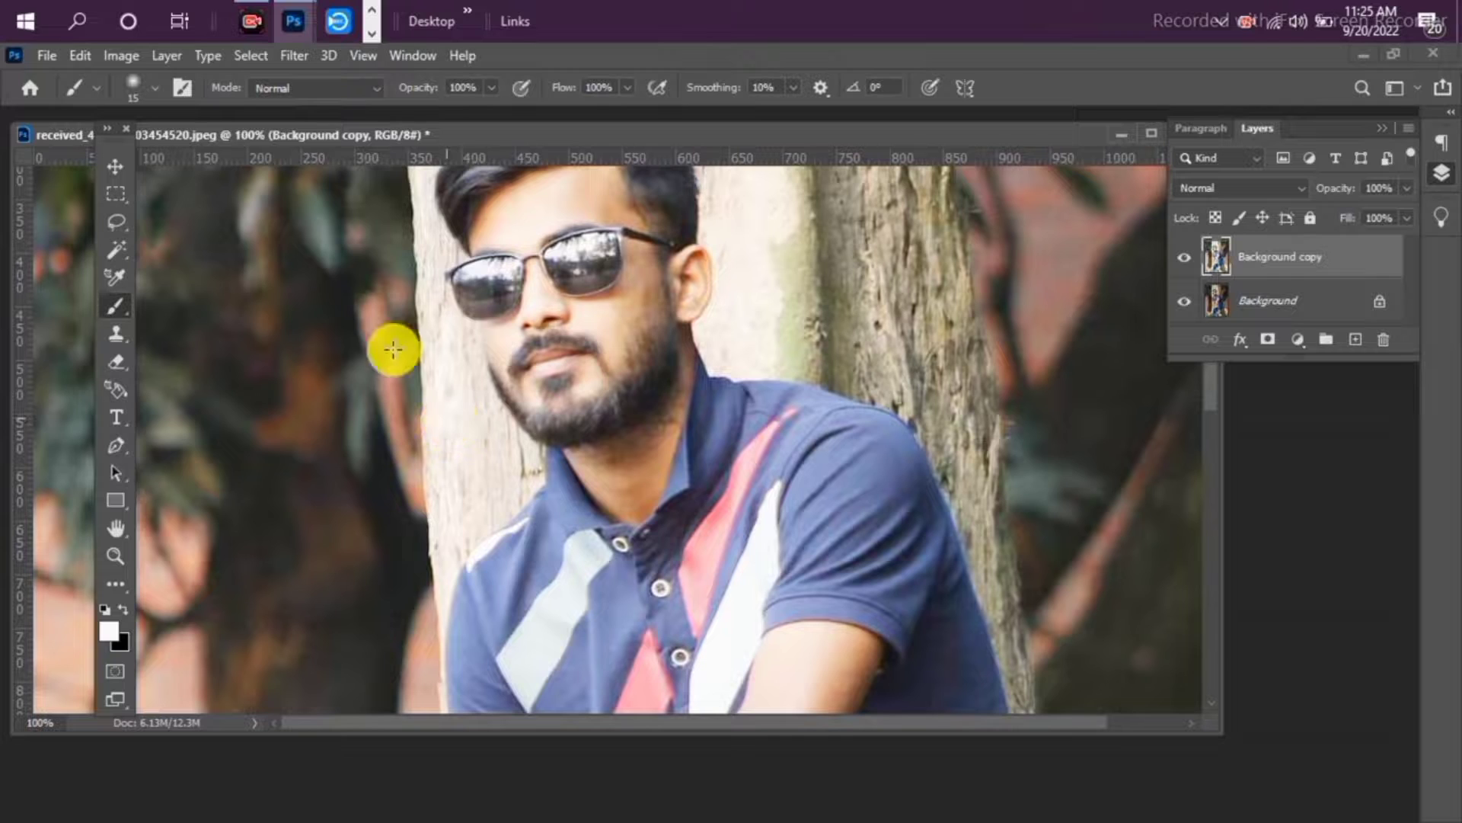
{"action": "left_click", "coordinate": [294, 55]}
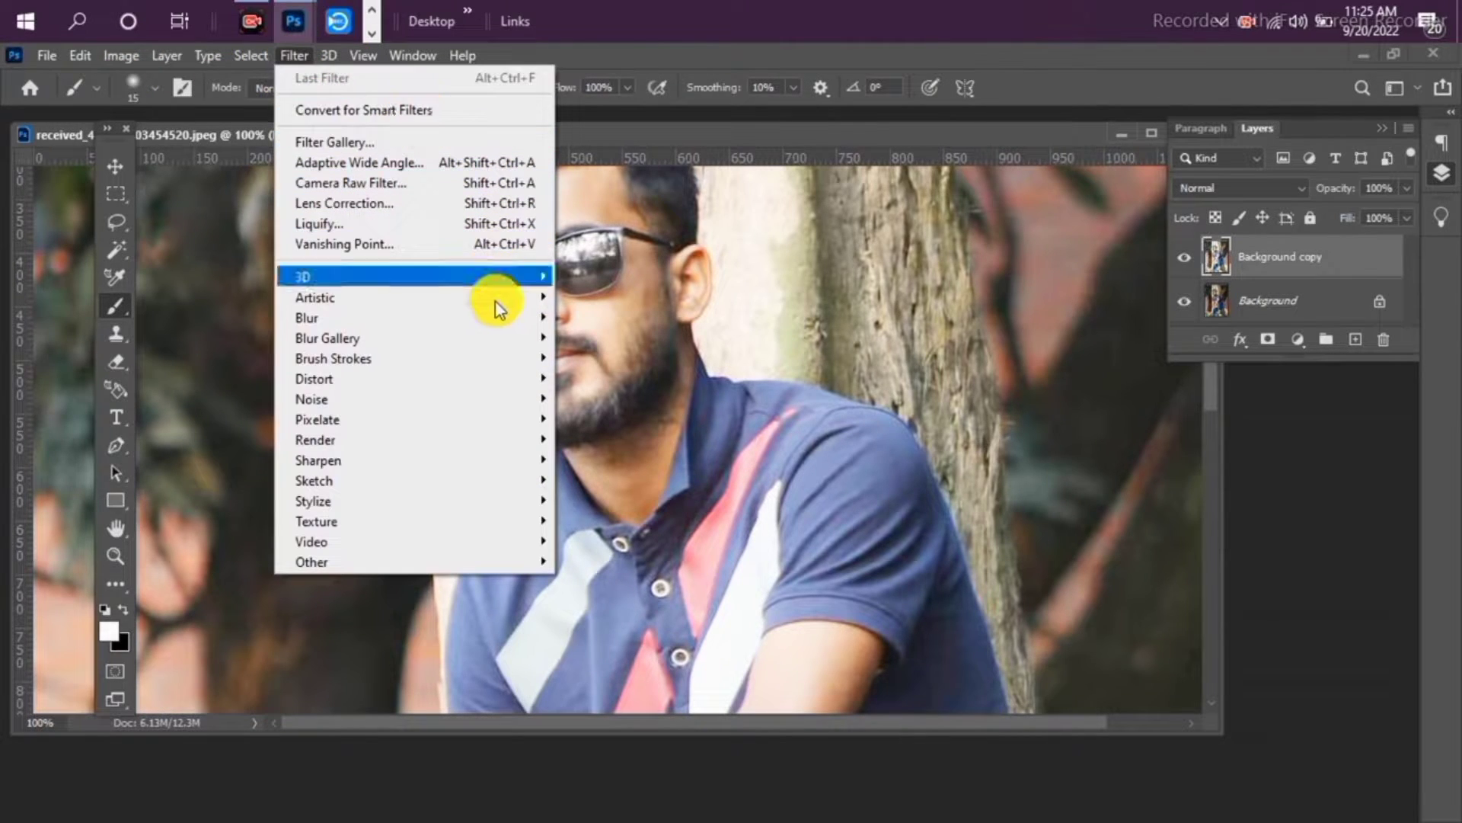
{"action": "mouse_move", "coordinate": [524, 319]}
{"action": "left_click", "coordinate": [591, 398]}
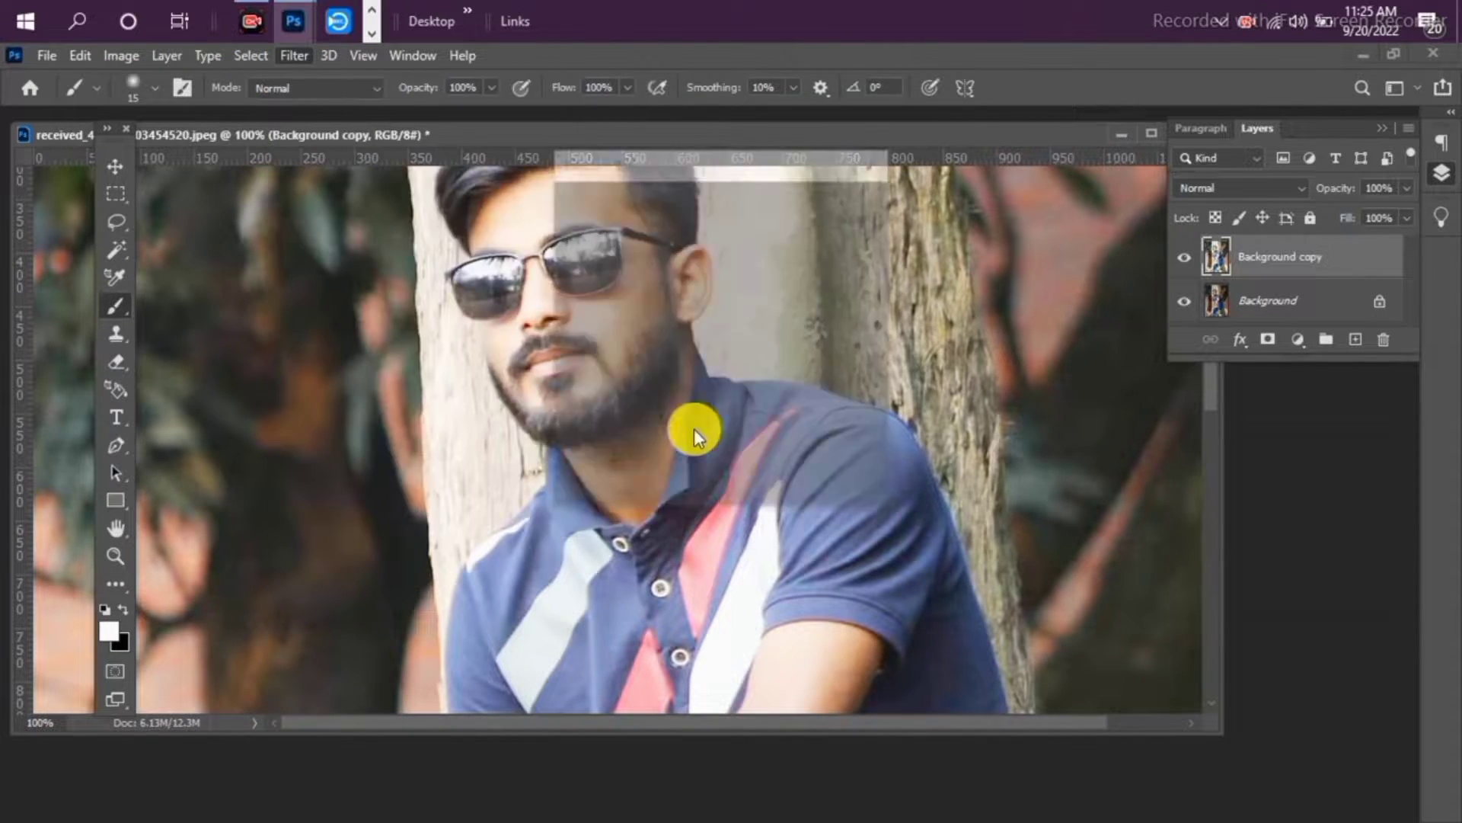
{"action": "left_click_drag", "start_coordinate": [695, 186], "coordinate": [173, 293]}
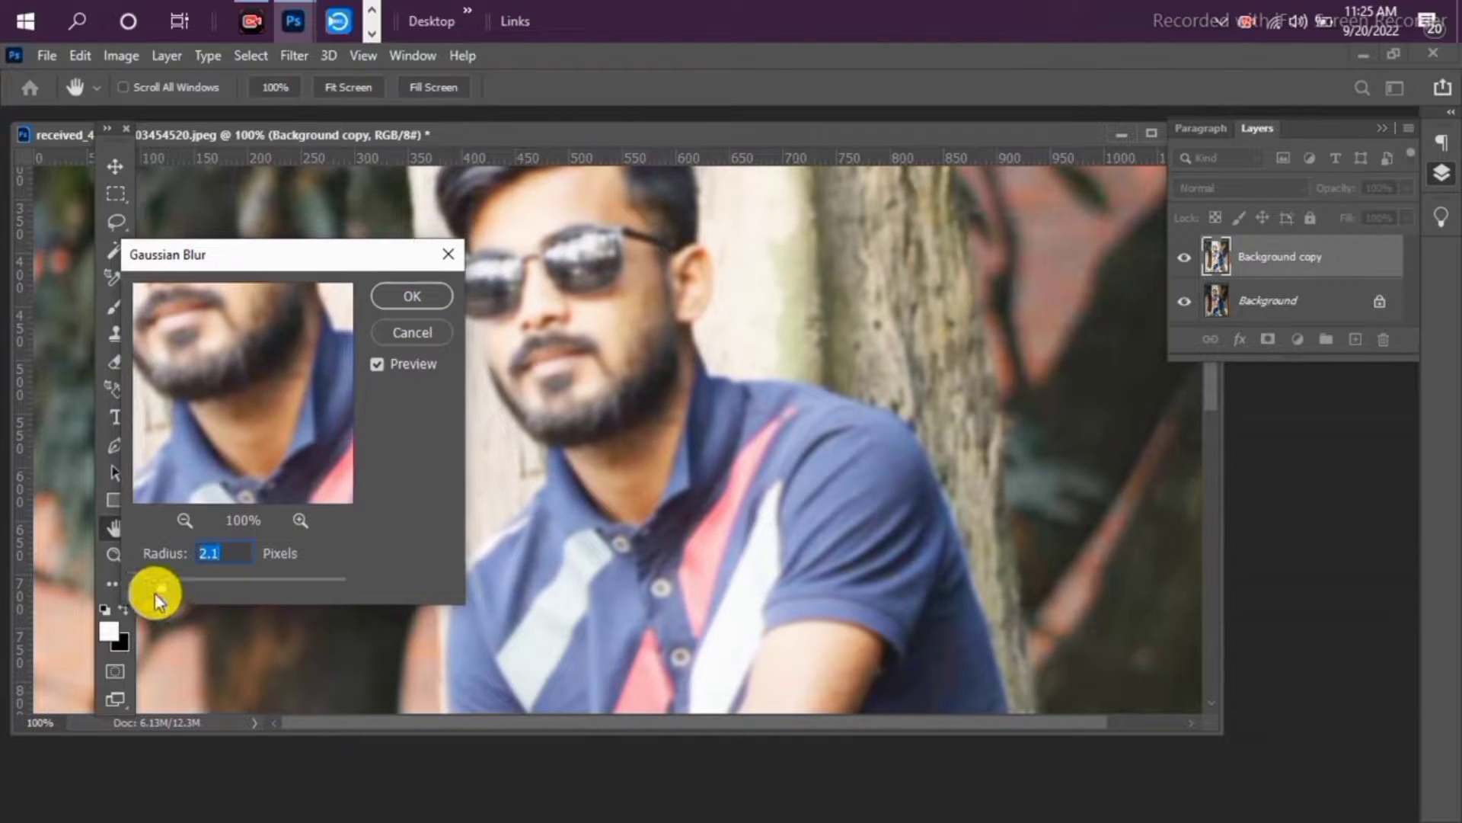
{"action": "left_click_drag", "start_coordinate": [157, 587], "coordinate": [221, 582]}
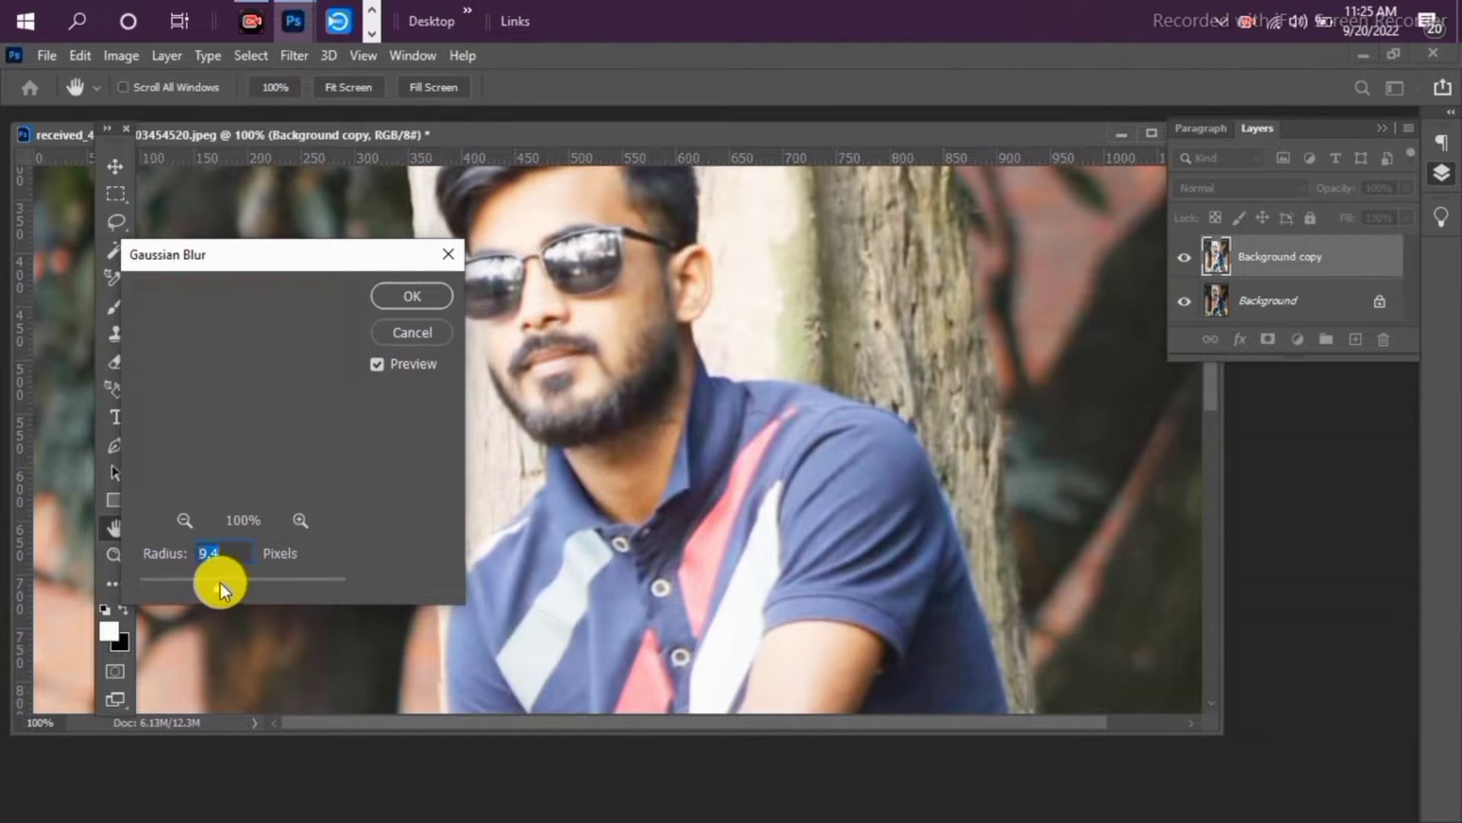
{"action": "left_click", "coordinate": [419, 333]}
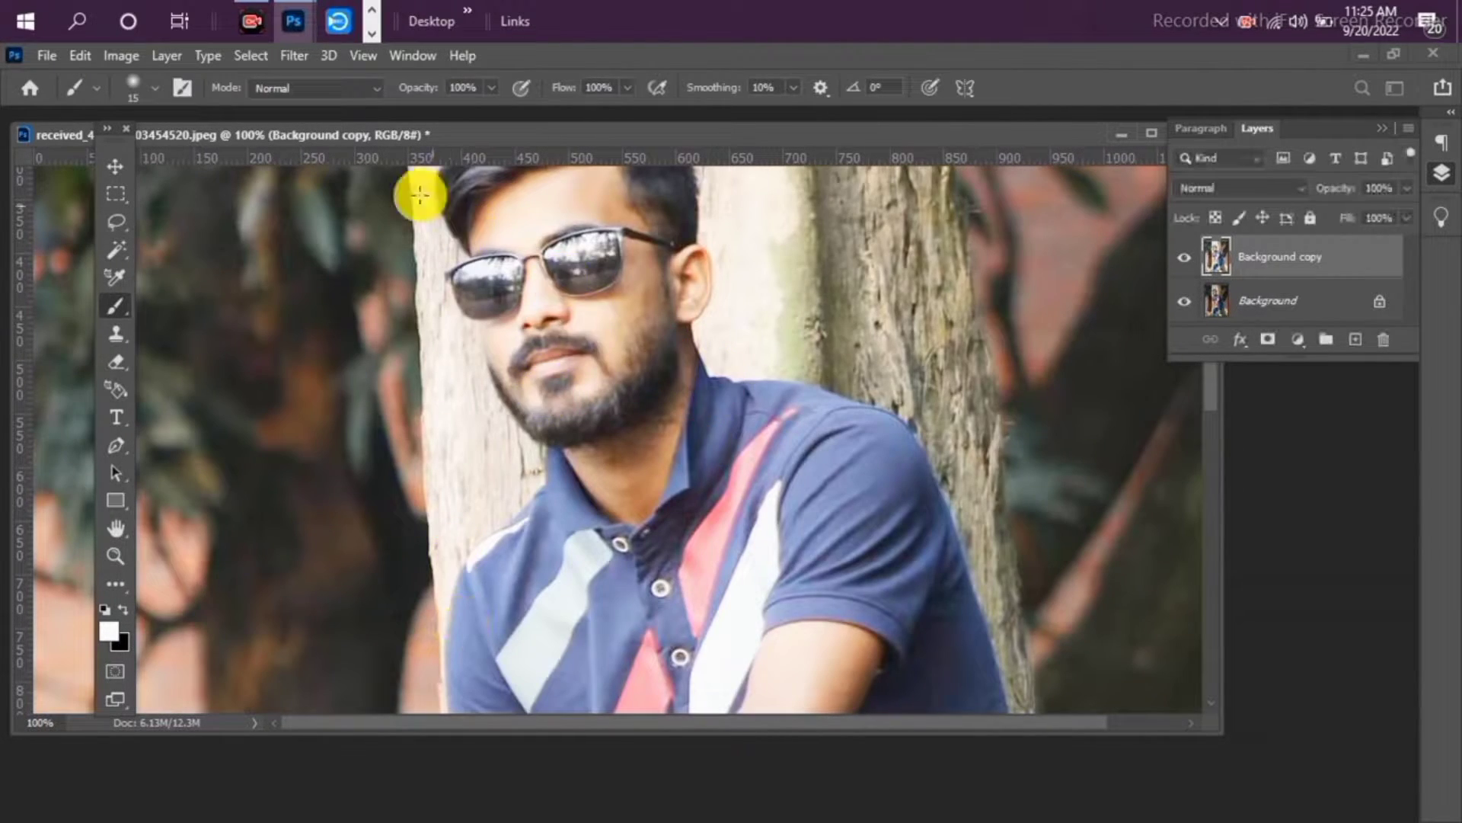
Try a High Pass filter with a small radius on the Background copy layer, and undo it
{"action": "left_click", "coordinate": [287, 58]}
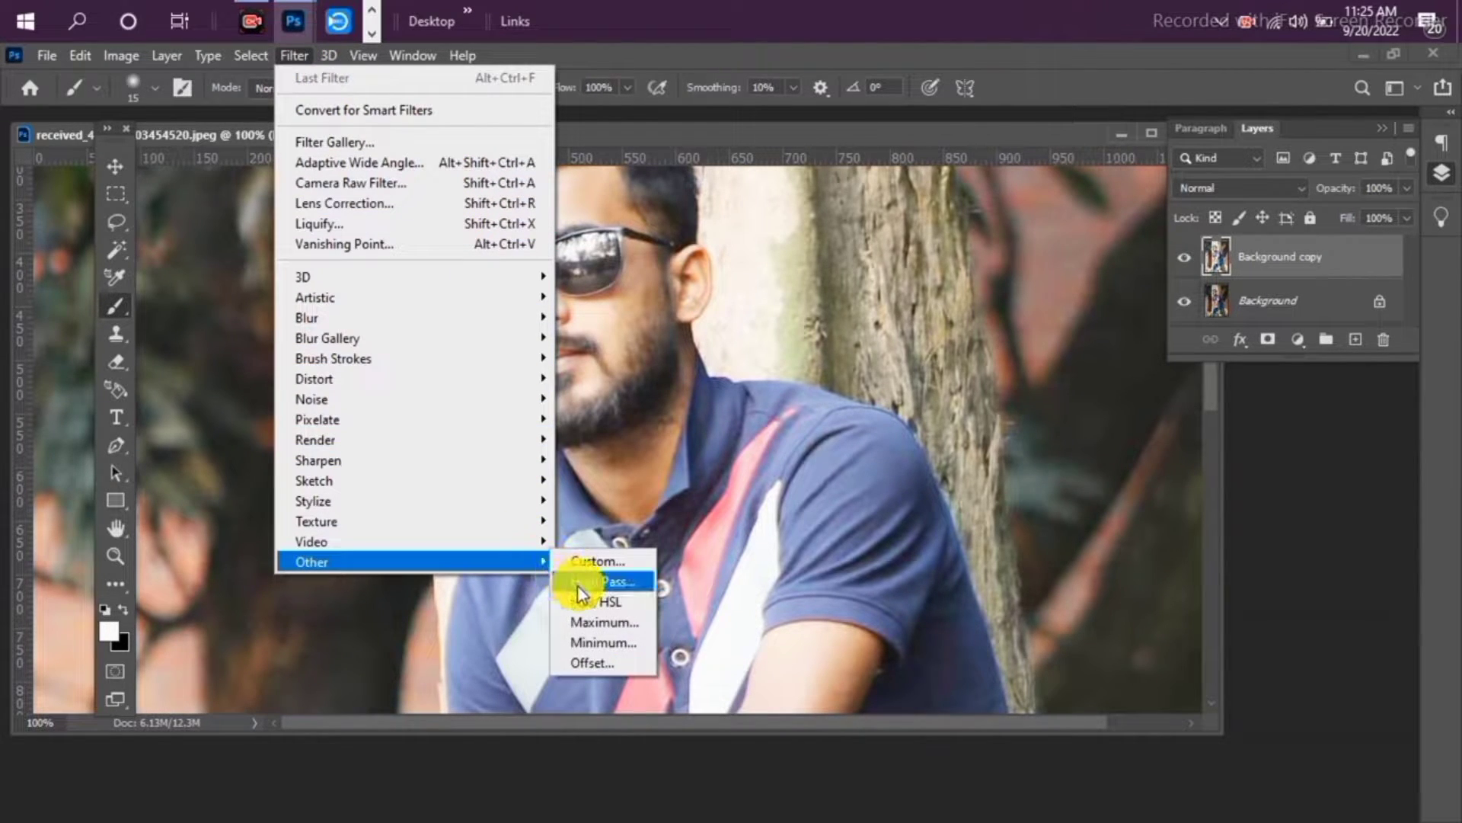
{"action": "left_click", "coordinate": [577, 582]}
{"action": "left_click_drag", "start_coordinate": [711, 170], "coordinate": [195, 261]}
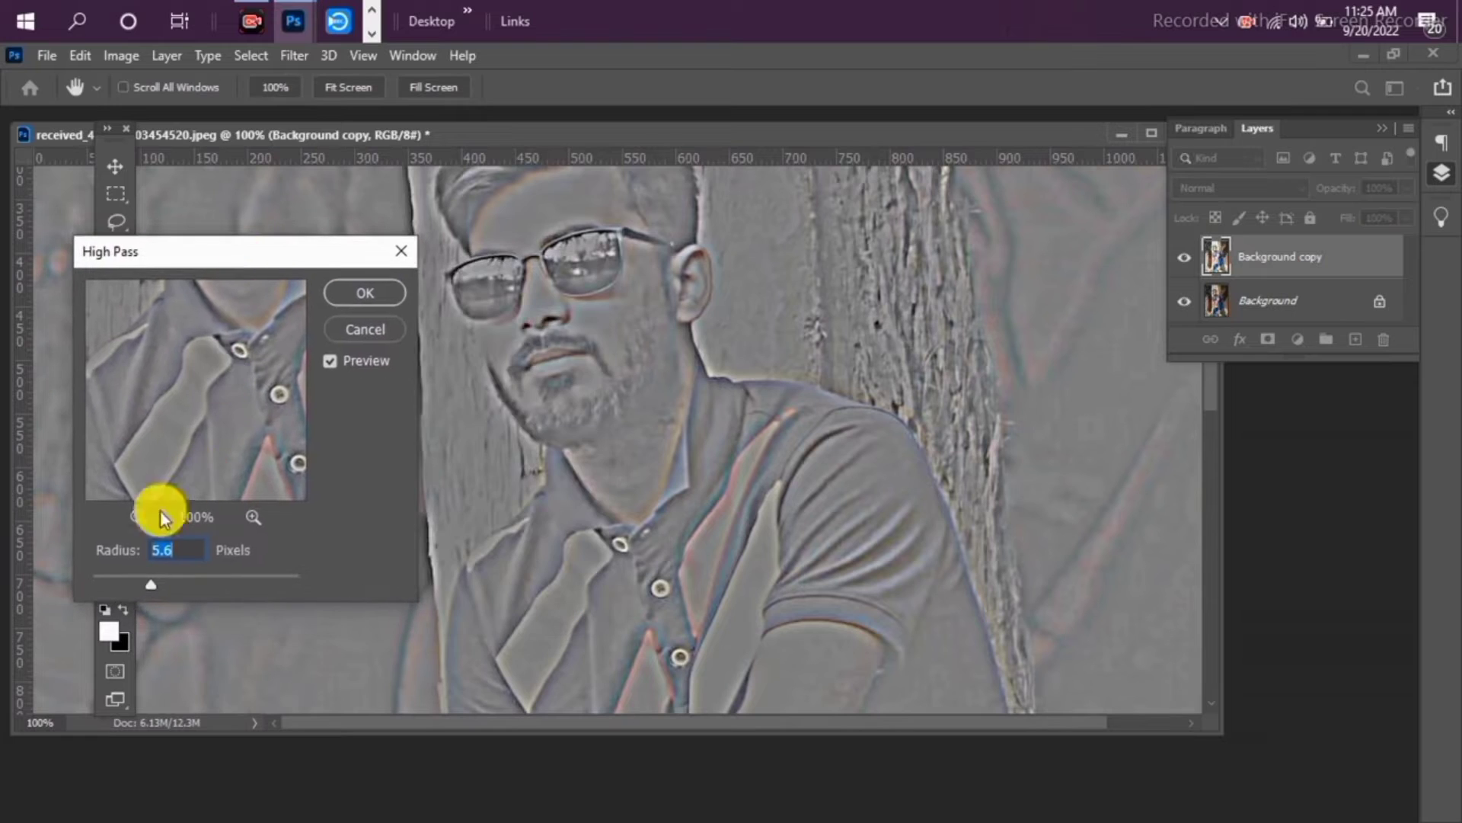
{"action": "left_click_drag", "start_coordinate": [151, 584], "coordinate": [131, 578]}
{"action": "left_click", "coordinate": [362, 298]}
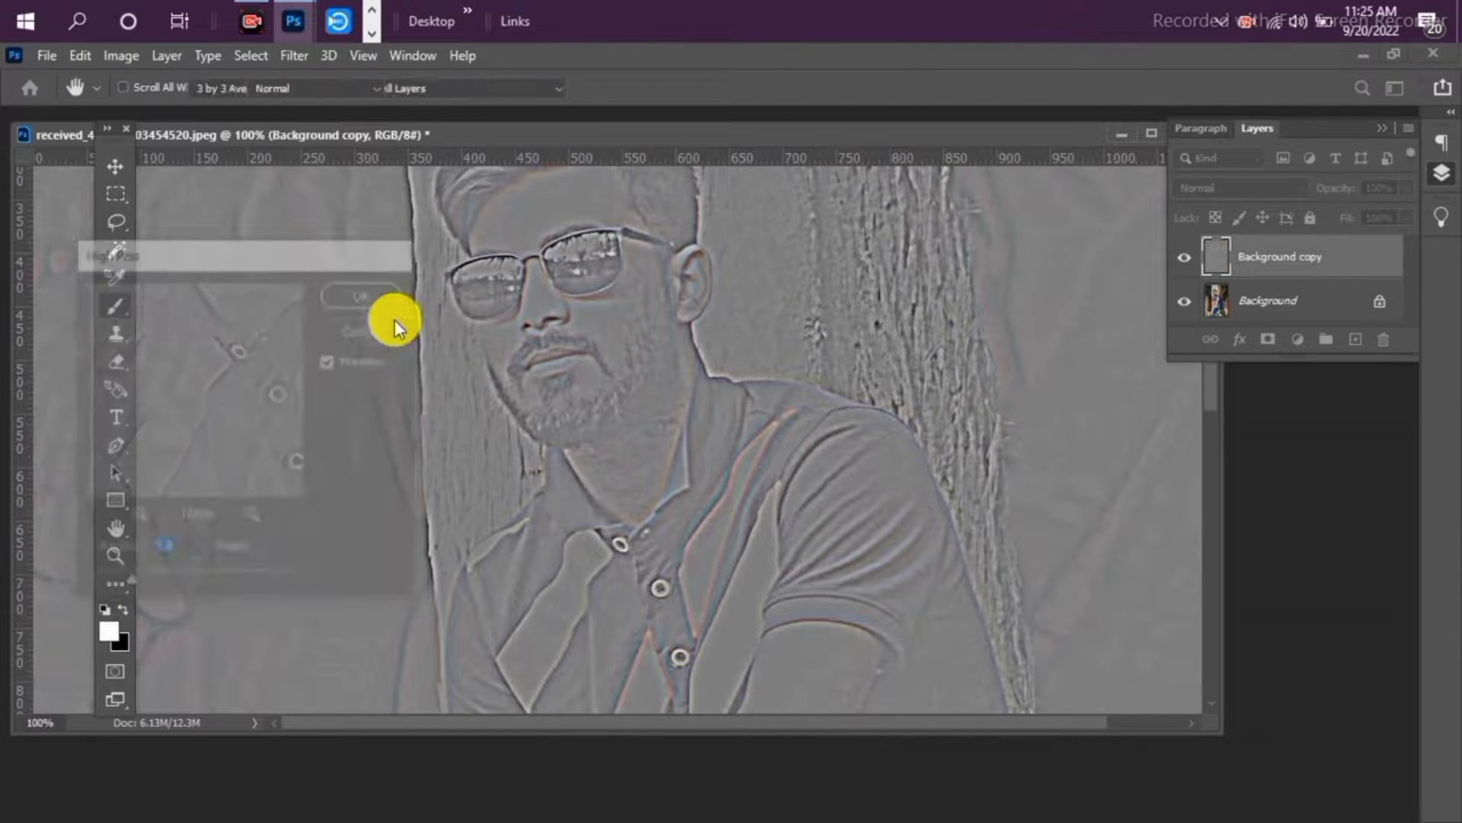
{"action": "key", "text": "ctrl+z"}
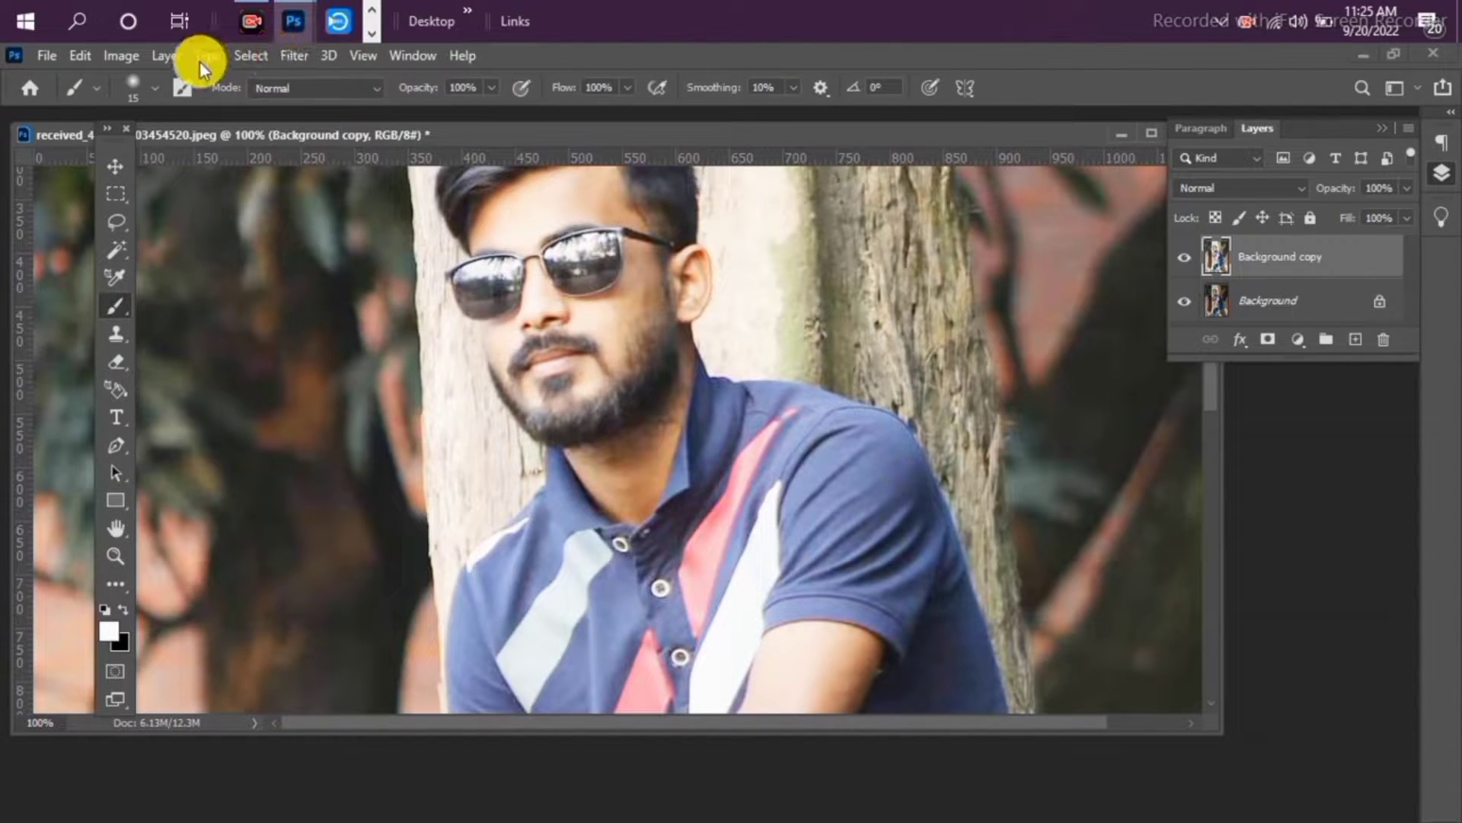
{"action": "left_click", "coordinate": [253, 57]}
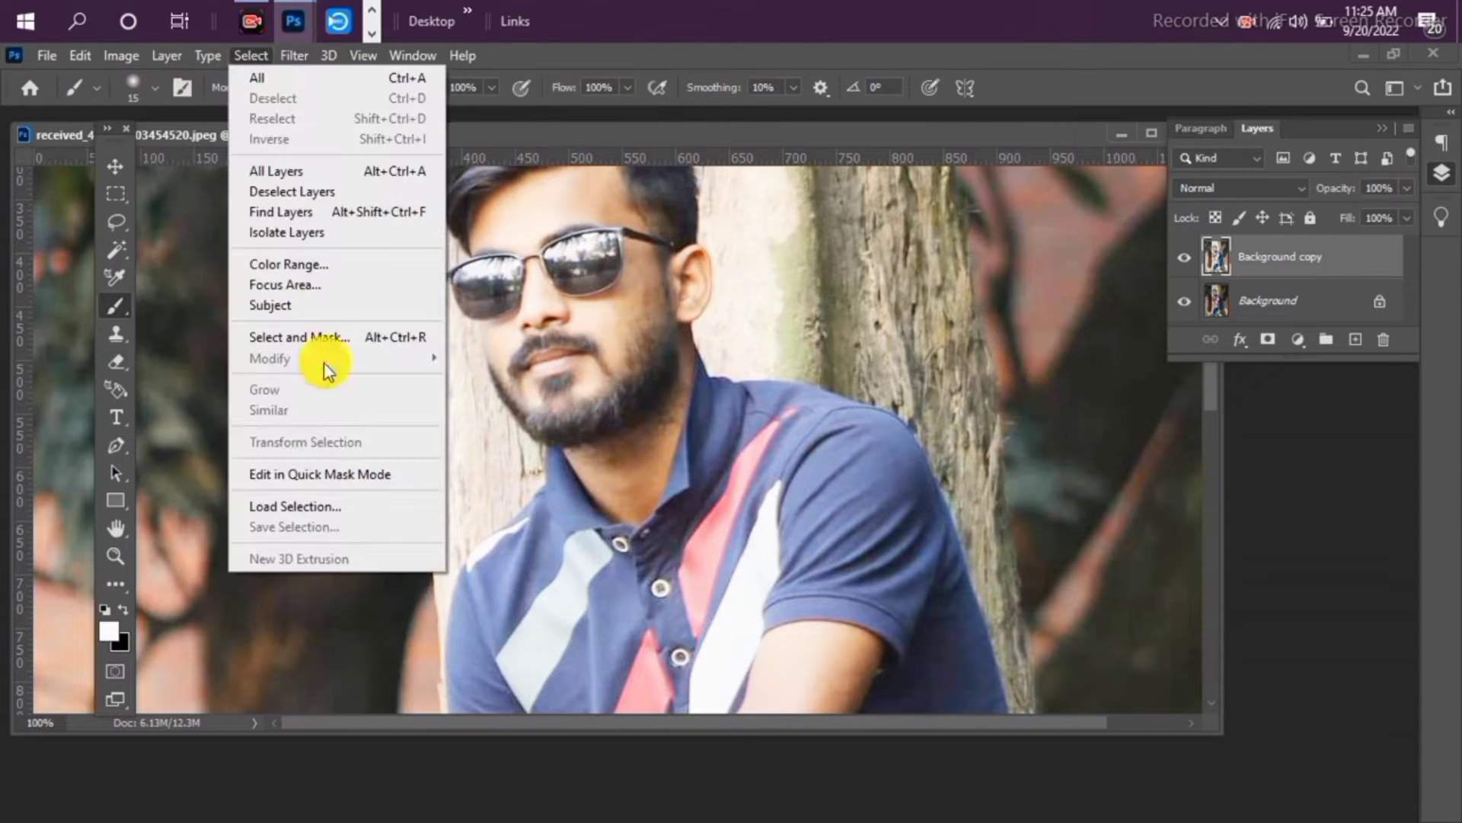
{"action": "left_click", "coordinate": [207, 311]}
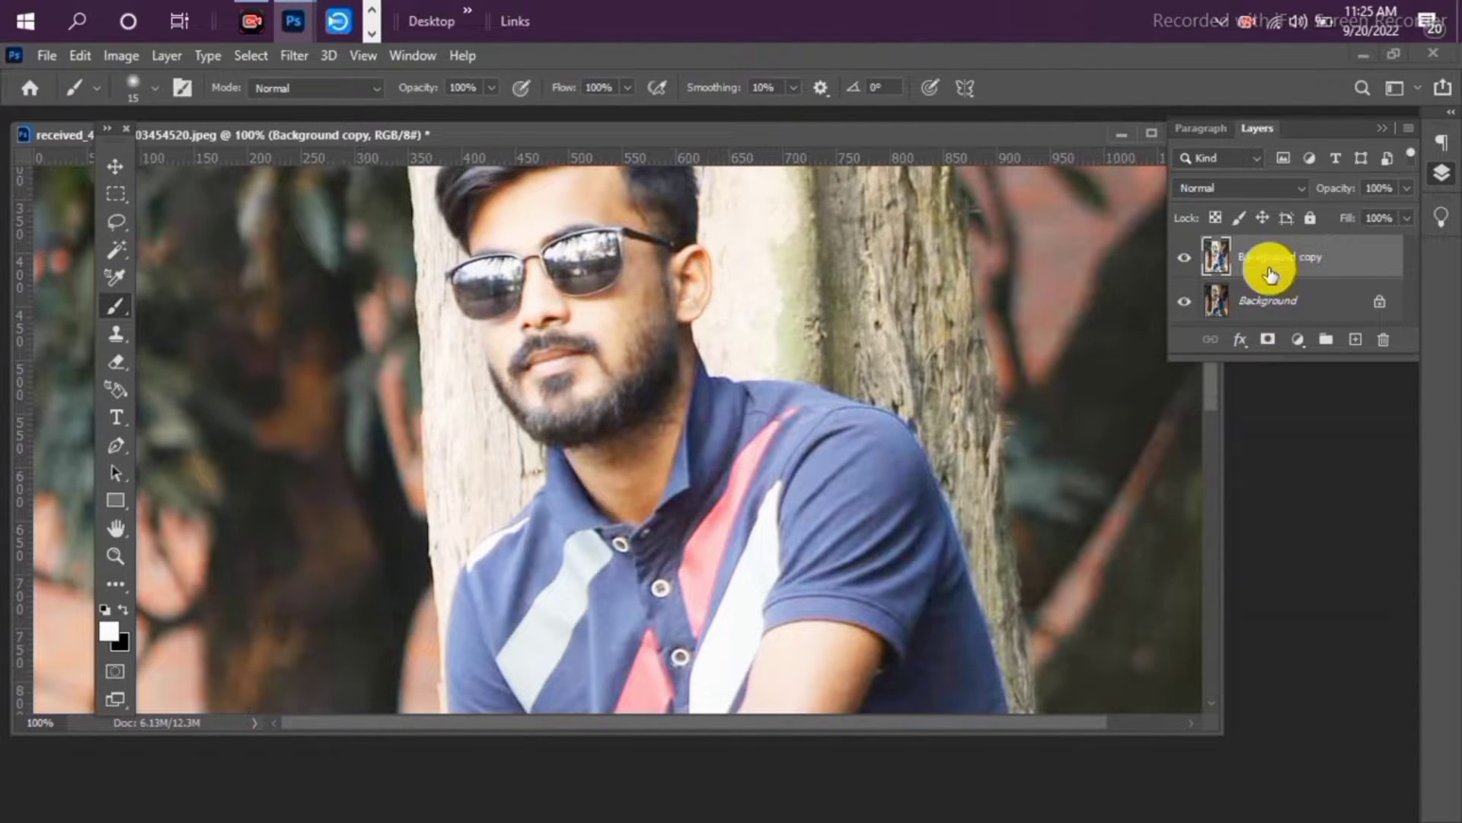
Add a Hue/Saturation adjustment layer above the Background copy, with master hue -2 and lightness +9
{"action": "left_click", "coordinate": [1295, 339]}
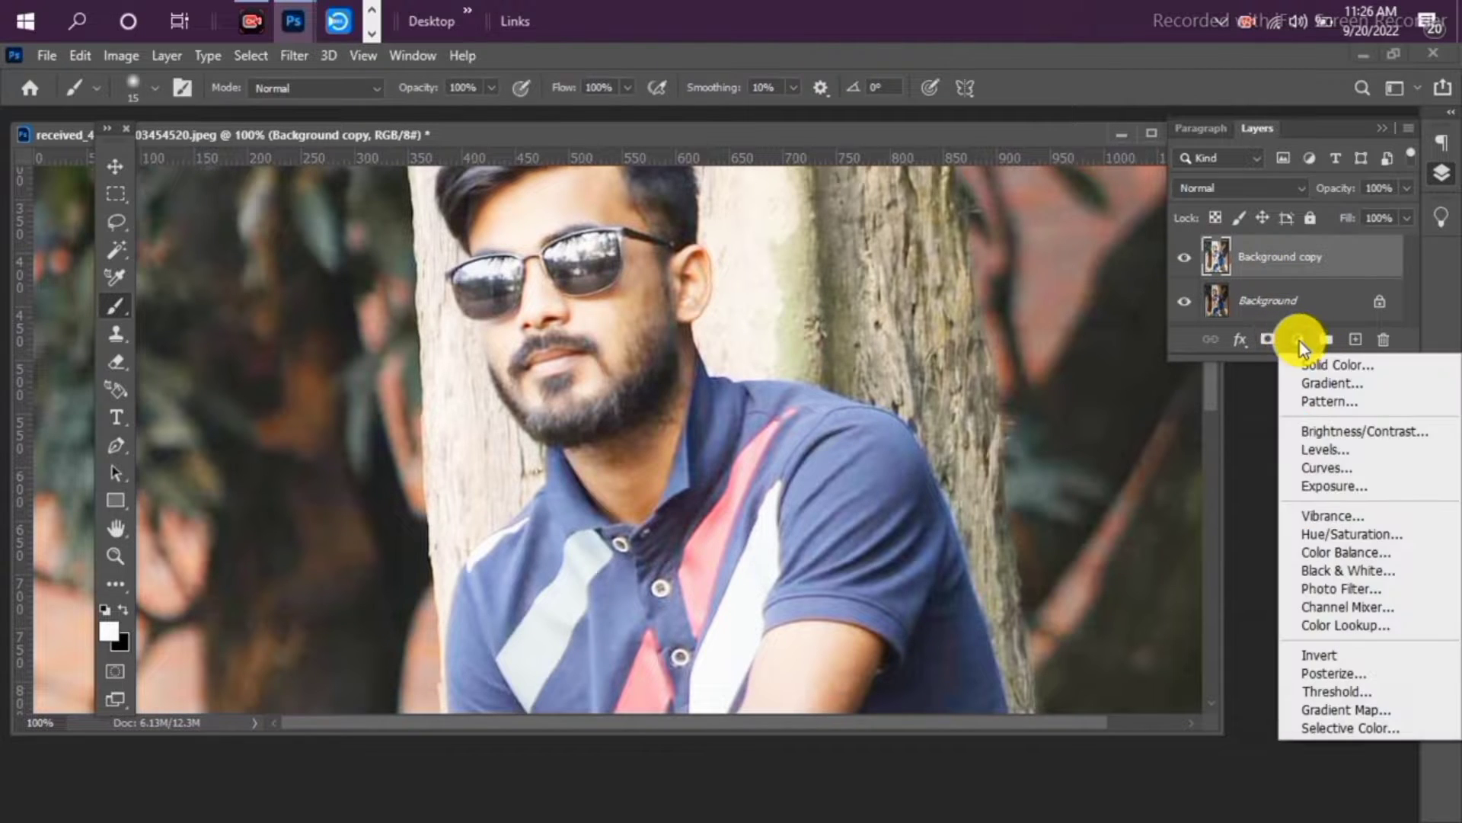
{"action": "left_click", "coordinate": [1359, 538]}
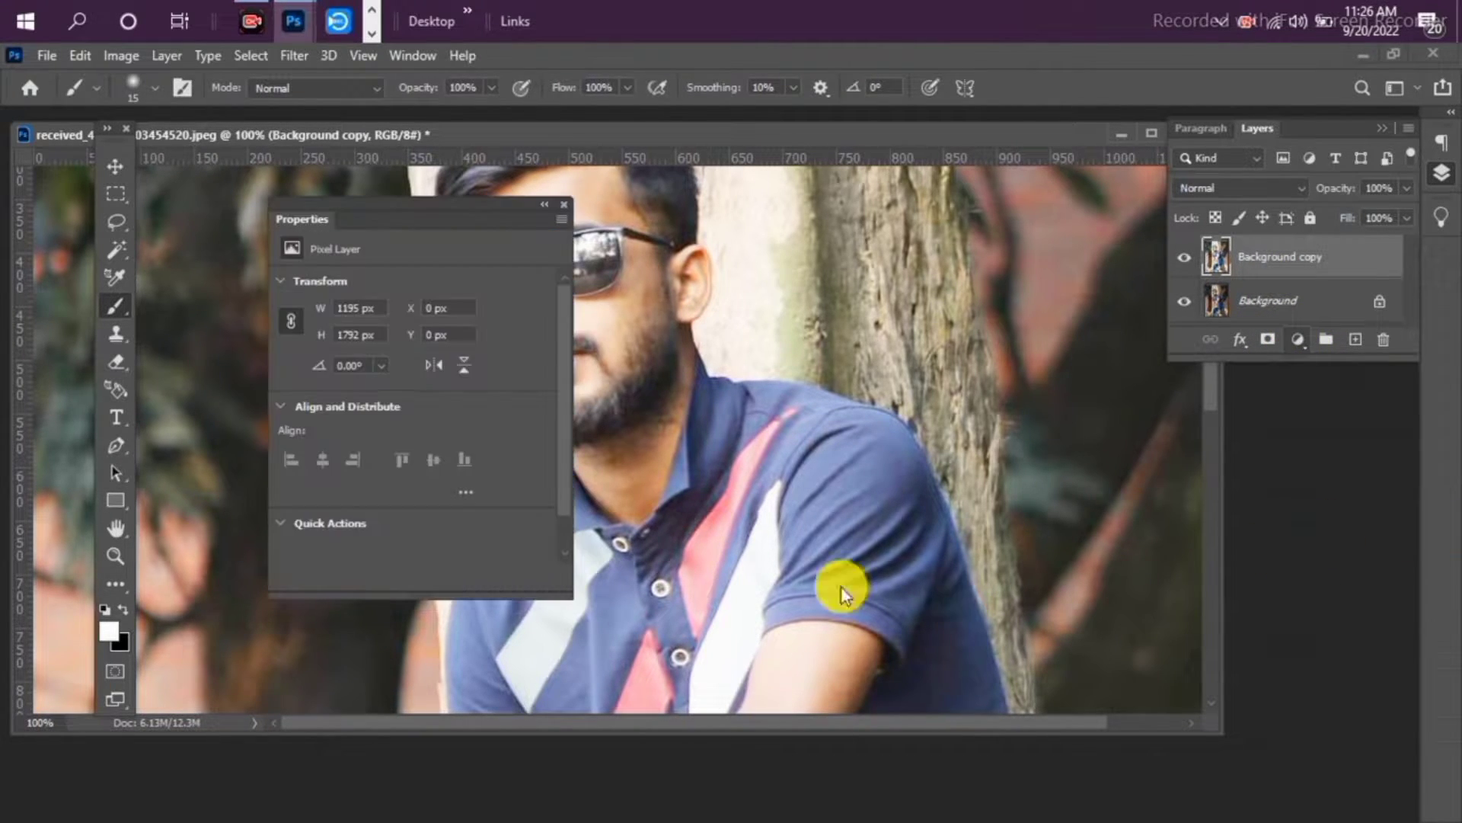
{"action": "left_click_drag", "start_coordinate": [336, 216], "coordinate": [248, 201]}
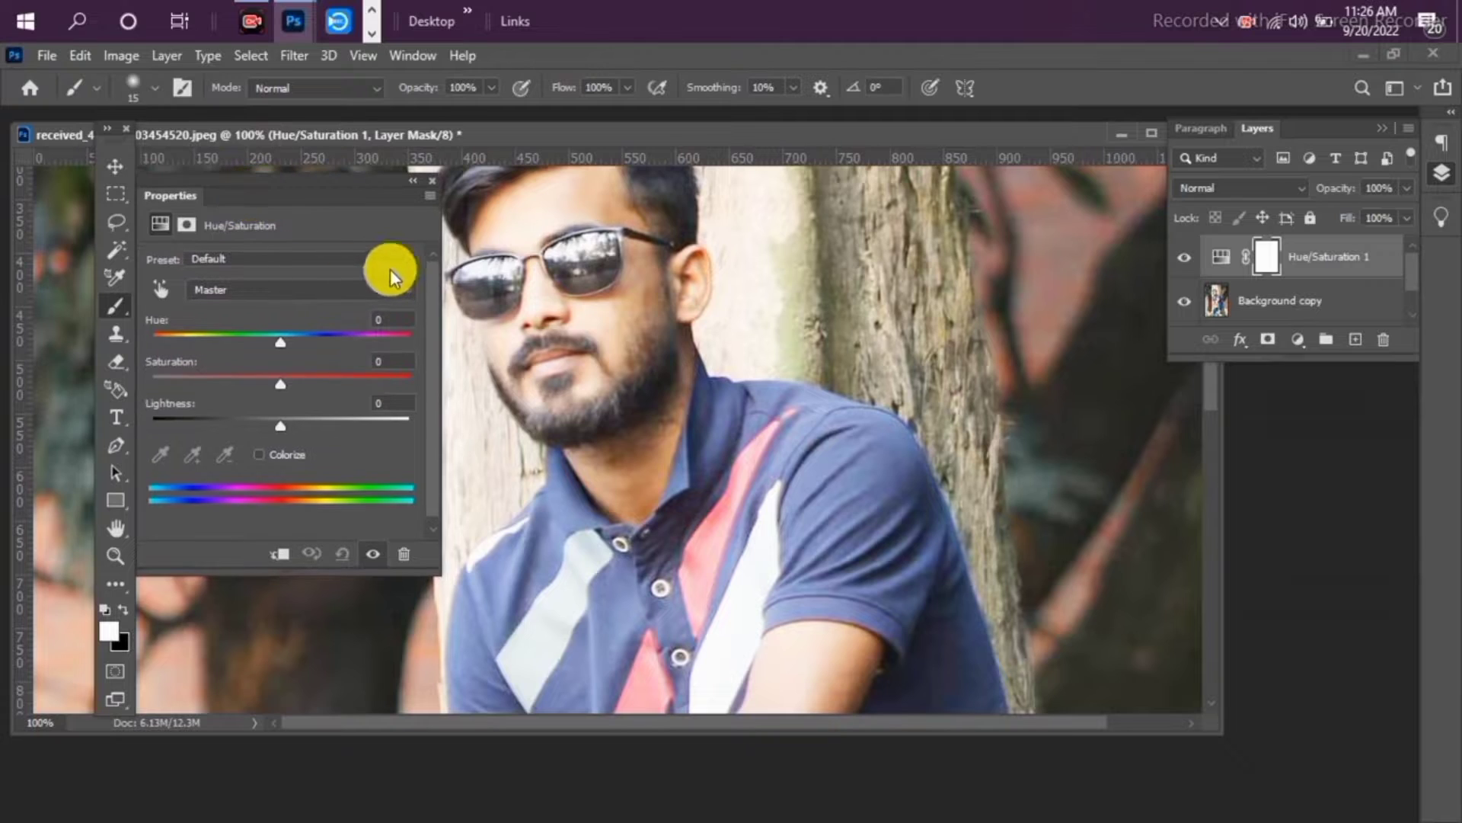
{"action": "left_click", "coordinate": [404, 261]}
{"action": "left_click", "coordinate": [297, 277]}
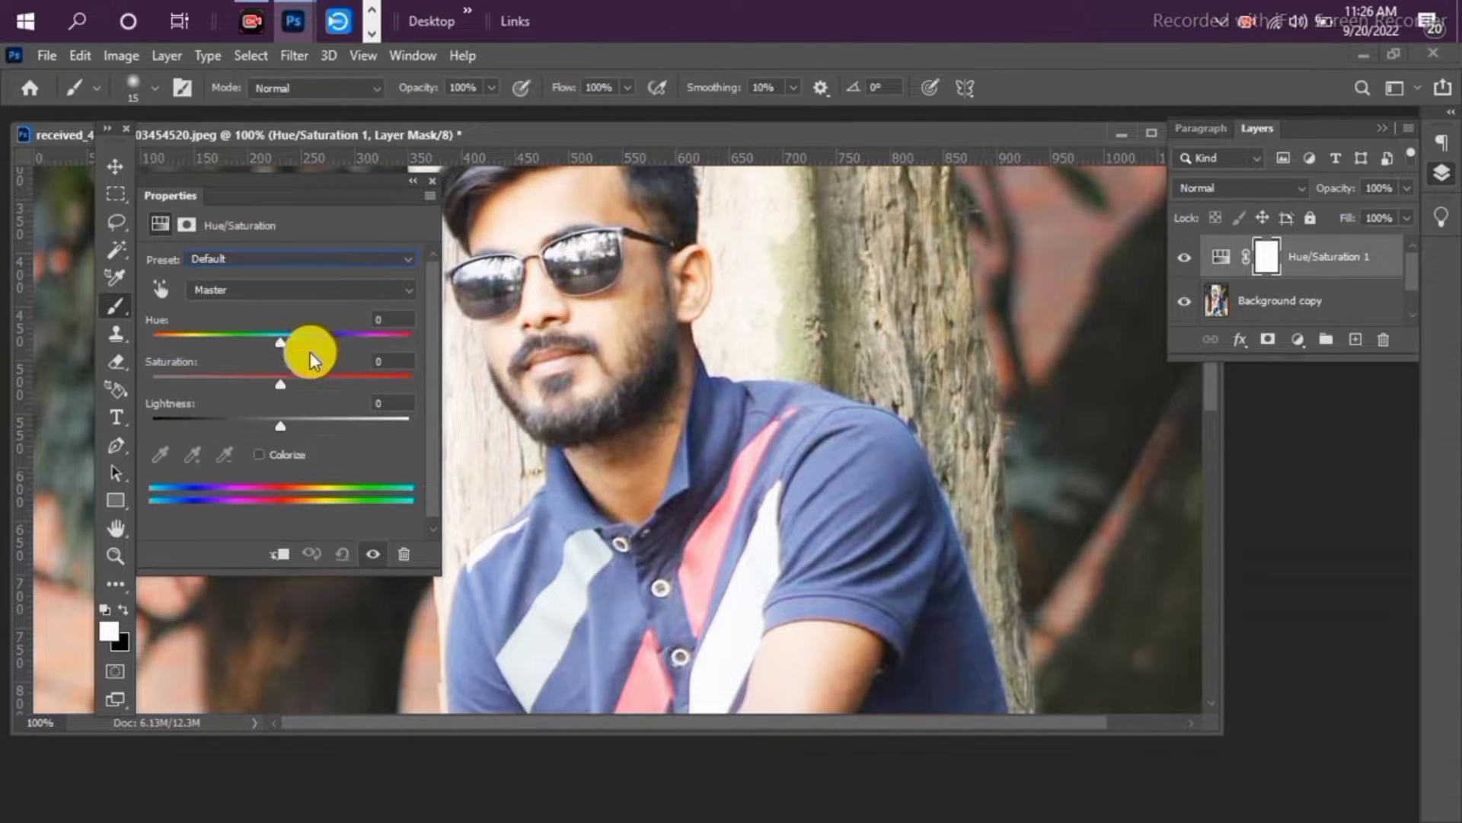
{"action": "left_click_drag", "start_coordinate": [304, 337], "coordinate": [278, 343]}
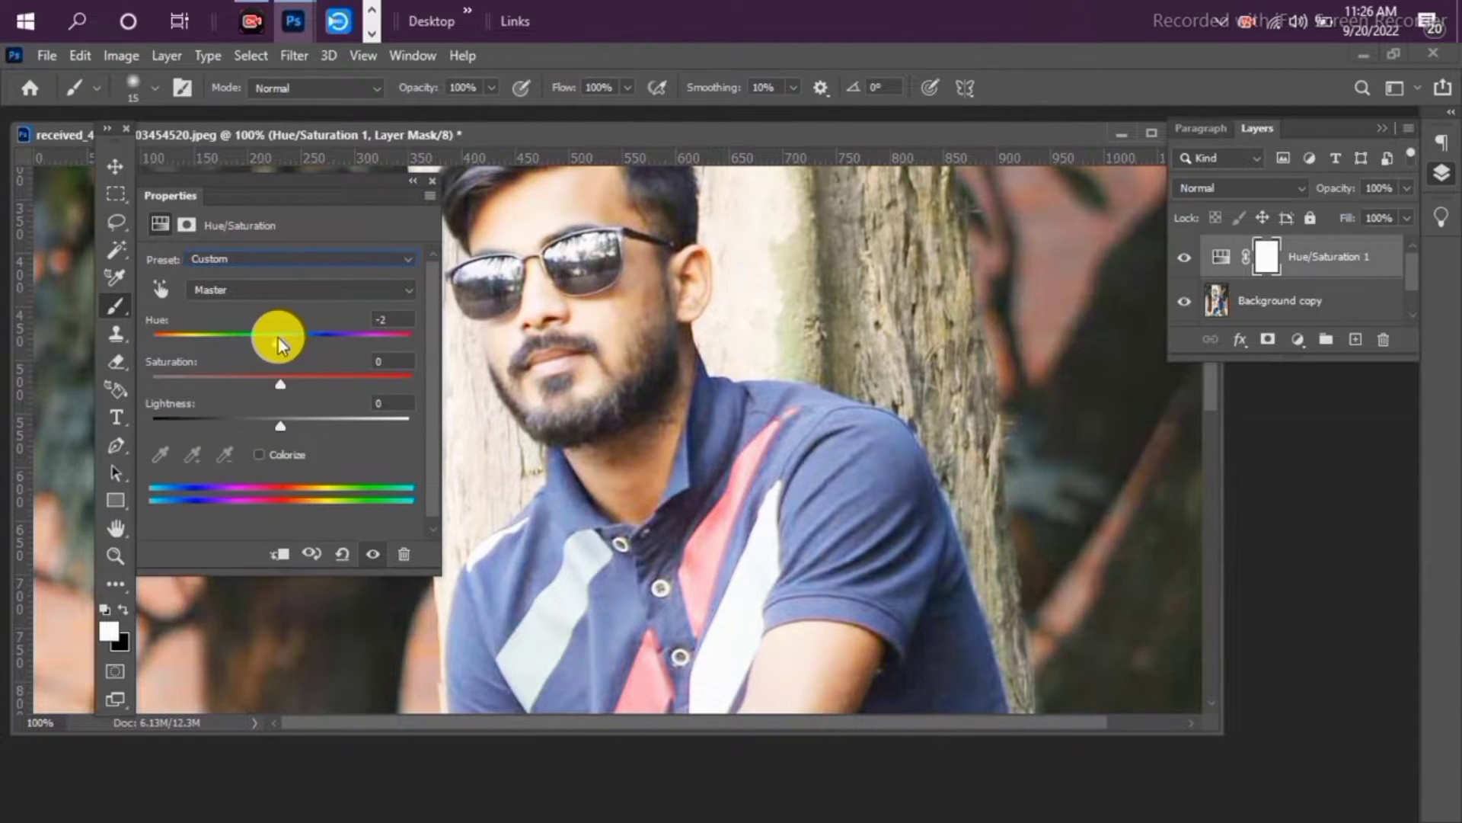
{"action": "left_click", "coordinate": [293, 418]}
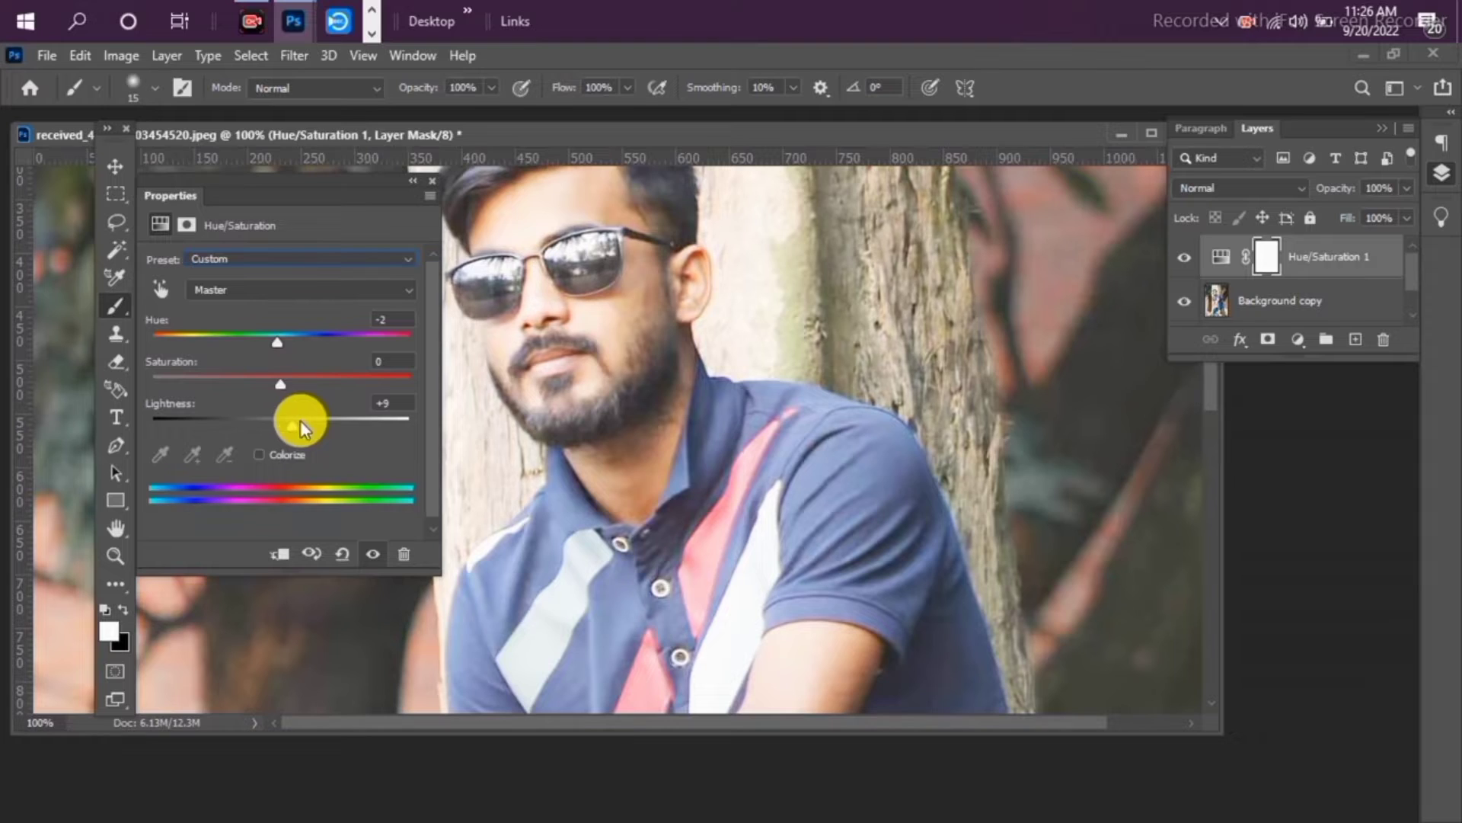
Set the Yellows to hue +14 and saturation +11, raise their lightness slightly, and shift the outer range limits to 33° and 122°
{"action": "left_click", "coordinate": [408, 301]}
{"action": "left_click", "coordinate": [310, 338]}
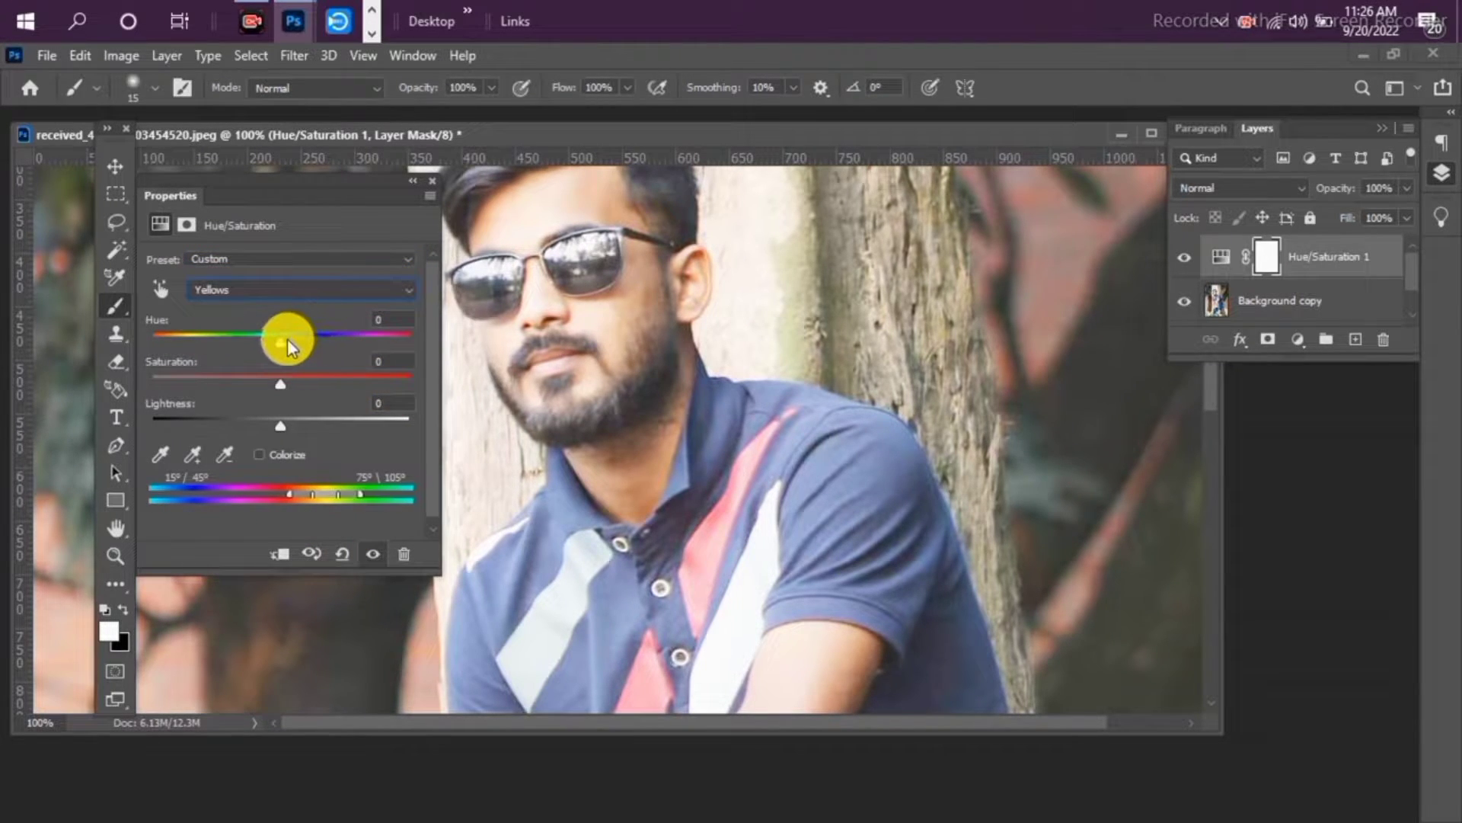
{"action": "left_click_drag", "start_coordinate": [288, 341], "coordinate": [299, 336]}
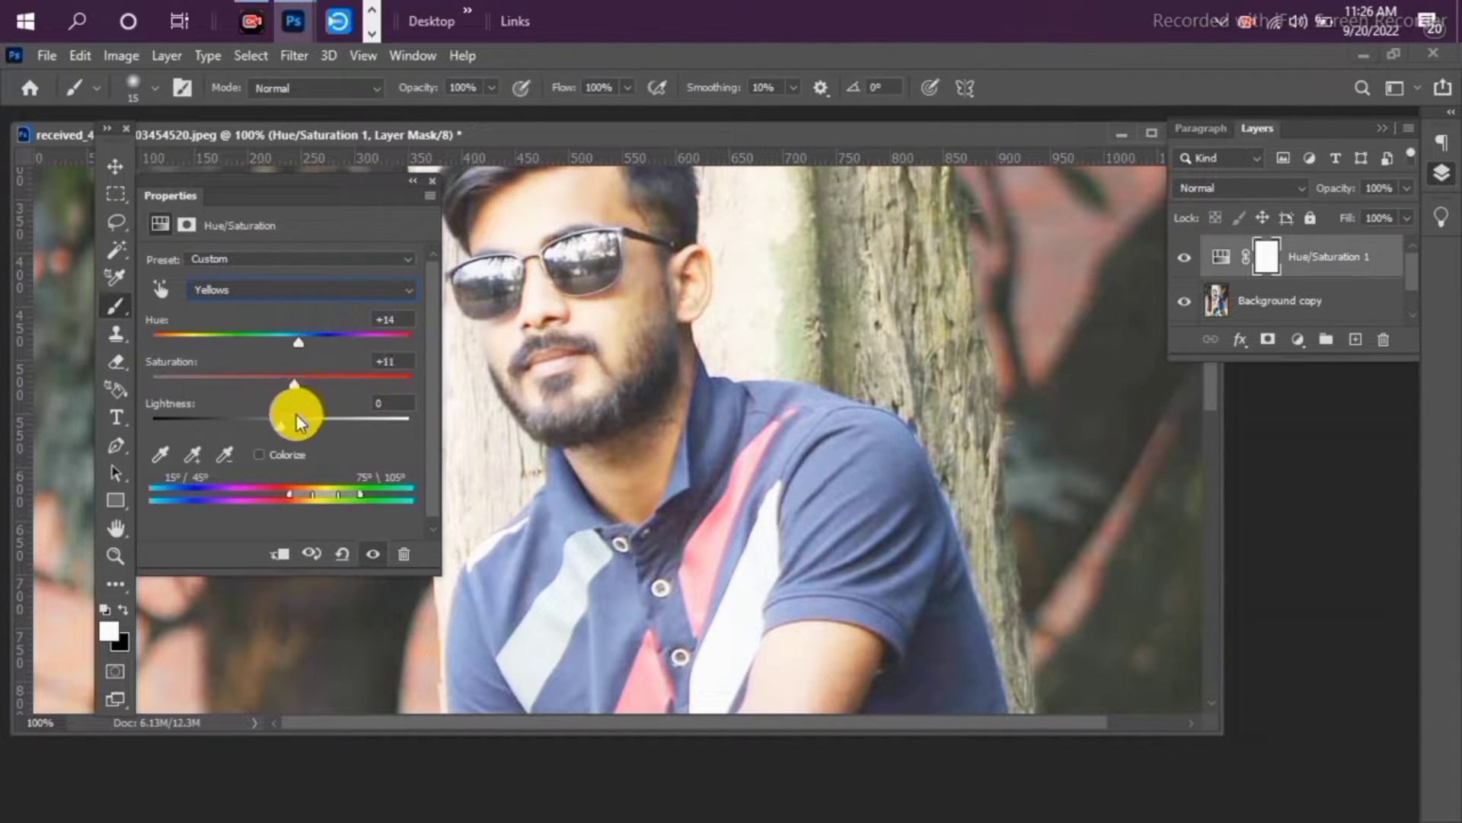
{"action": "left_click_drag", "start_coordinate": [299, 419], "coordinate": [285, 415]}
{"action": "left_click_drag", "start_coordinate": [371, 493], "coordinate": [305, 495]}
Try the Cyanotype preset on the Hue/Saturation adjustment layer, and undo it
{"action": "left_click", "coordinate": [404, 259]}
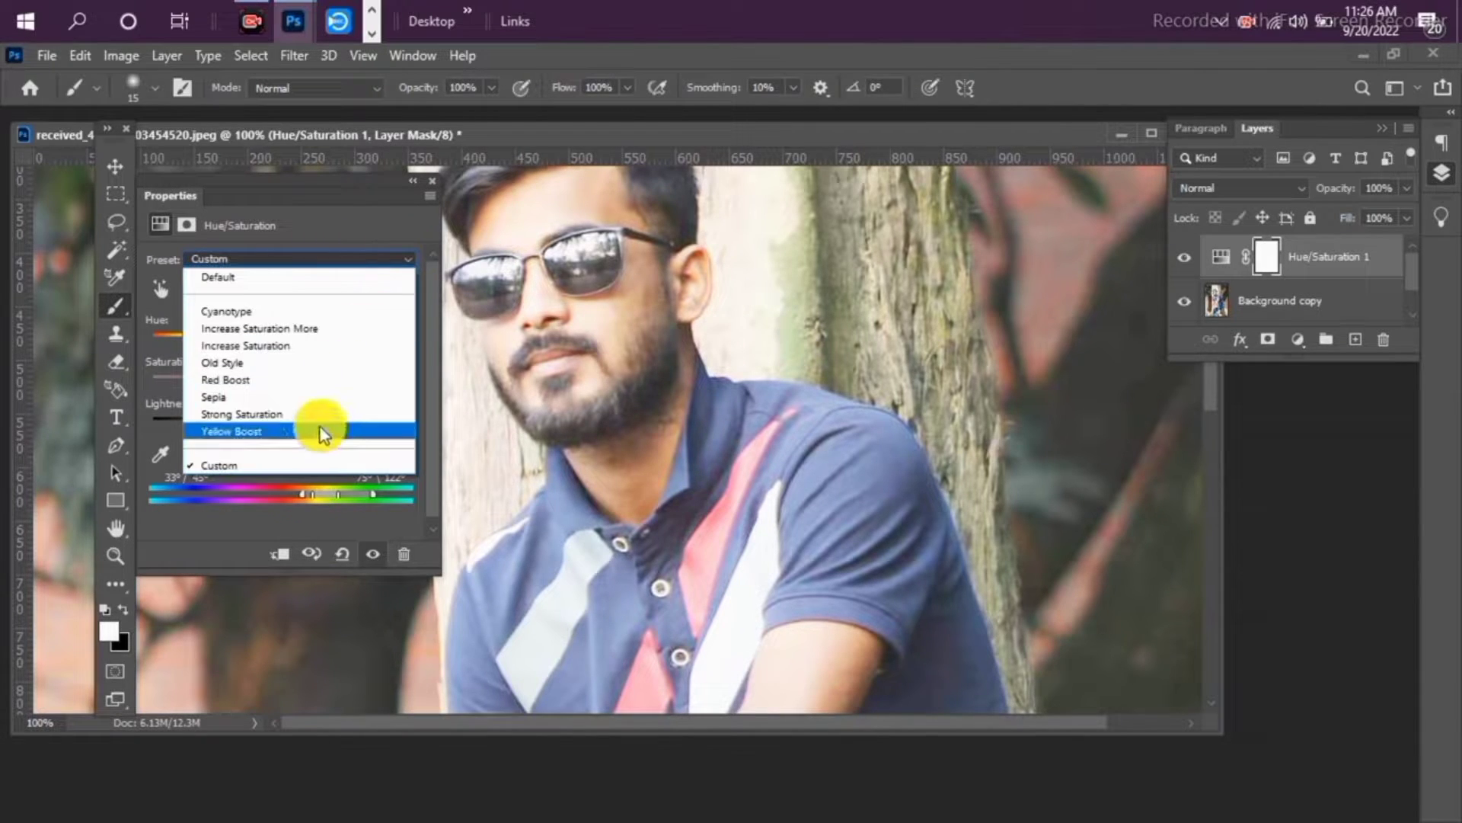
{"action": "left_click", "coordinate": [313, 312]}
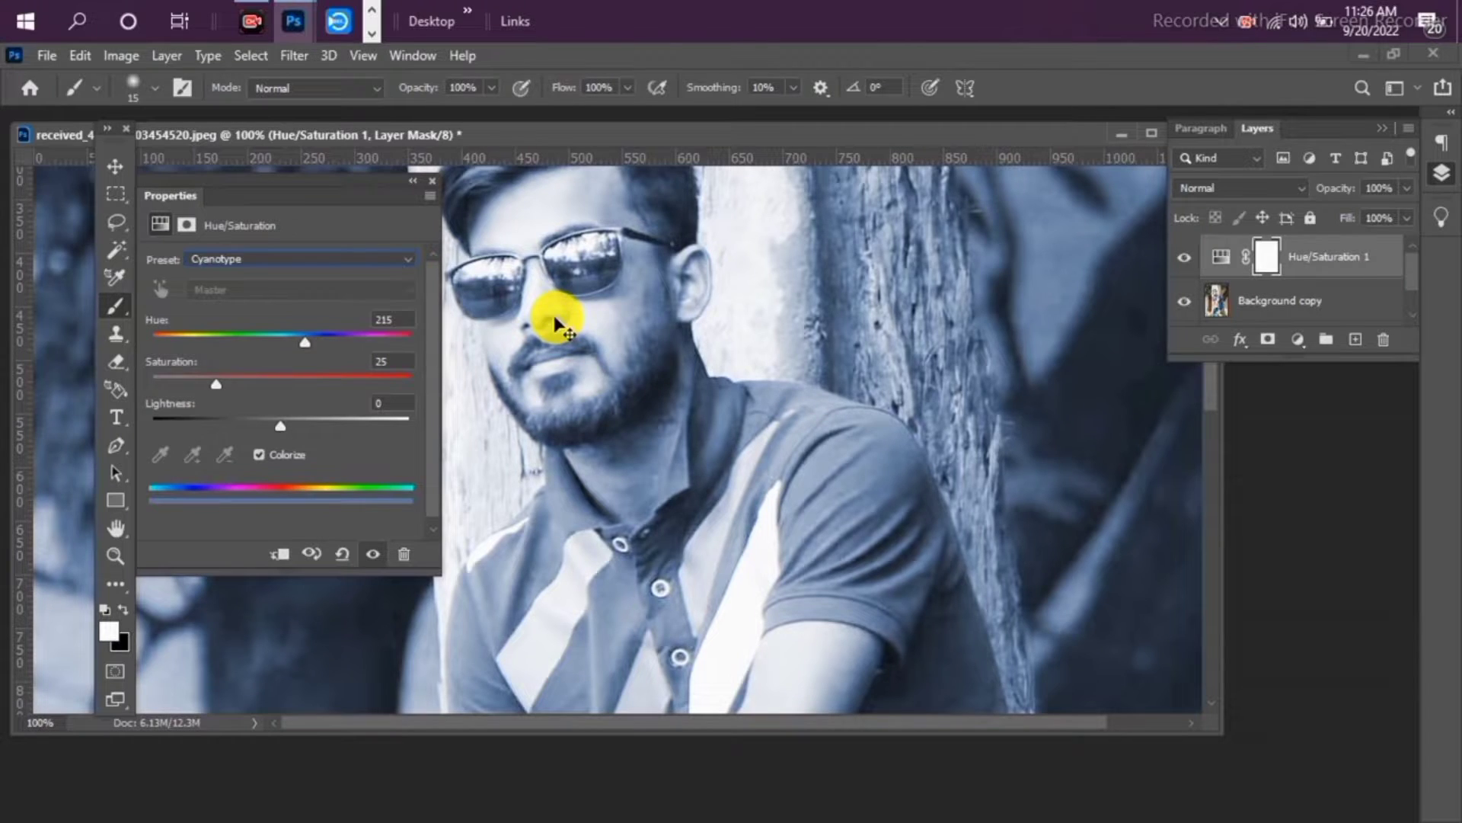
{"action": "key", "text": "ctrl+z"}
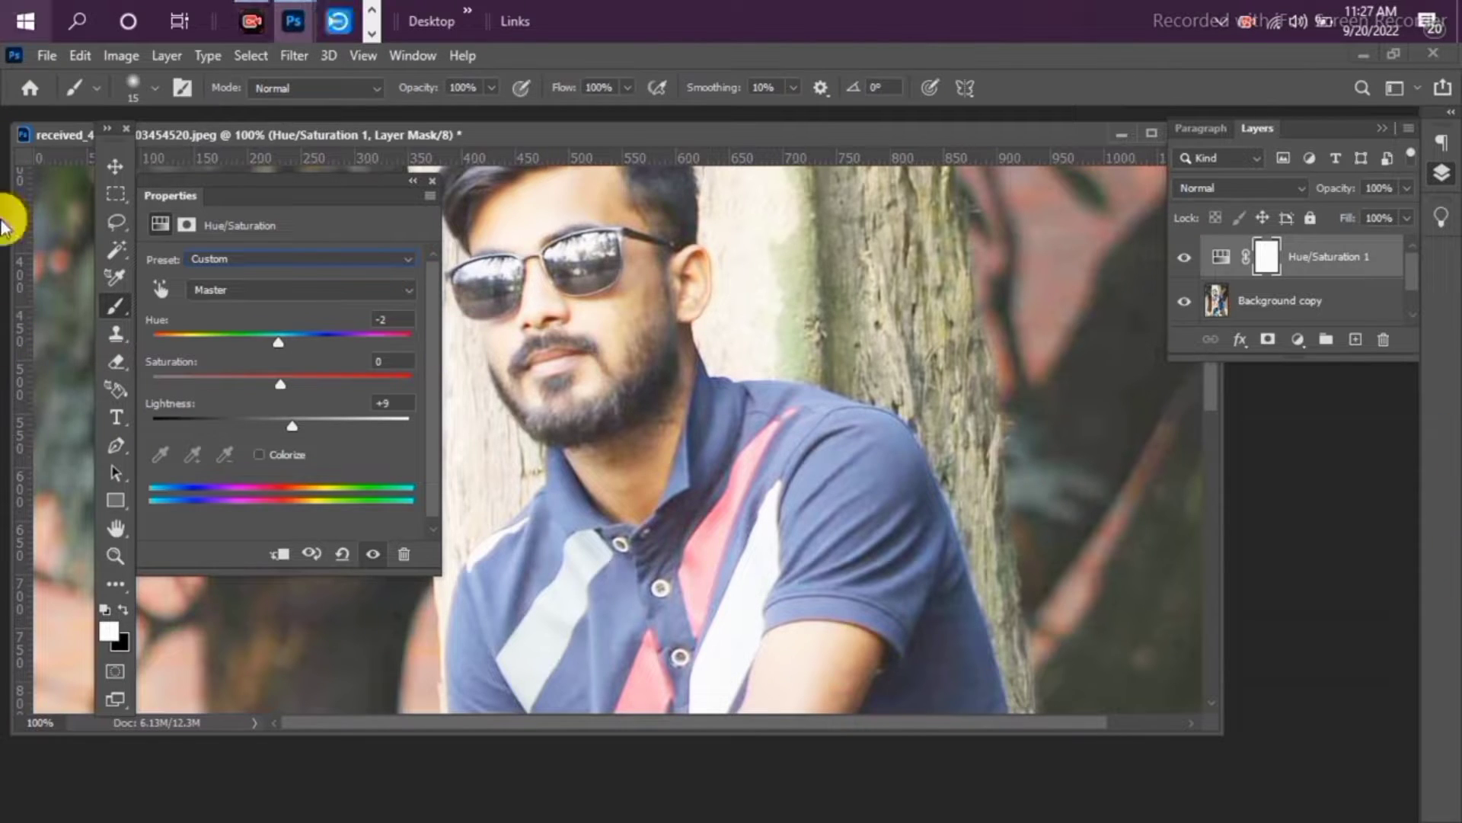
Set the Blues lightness to +61 on the Hue/Saturation adjustment layer and shift their outer range limit to 295°
{"action": "left_click", "coordinate": [408, 288]}
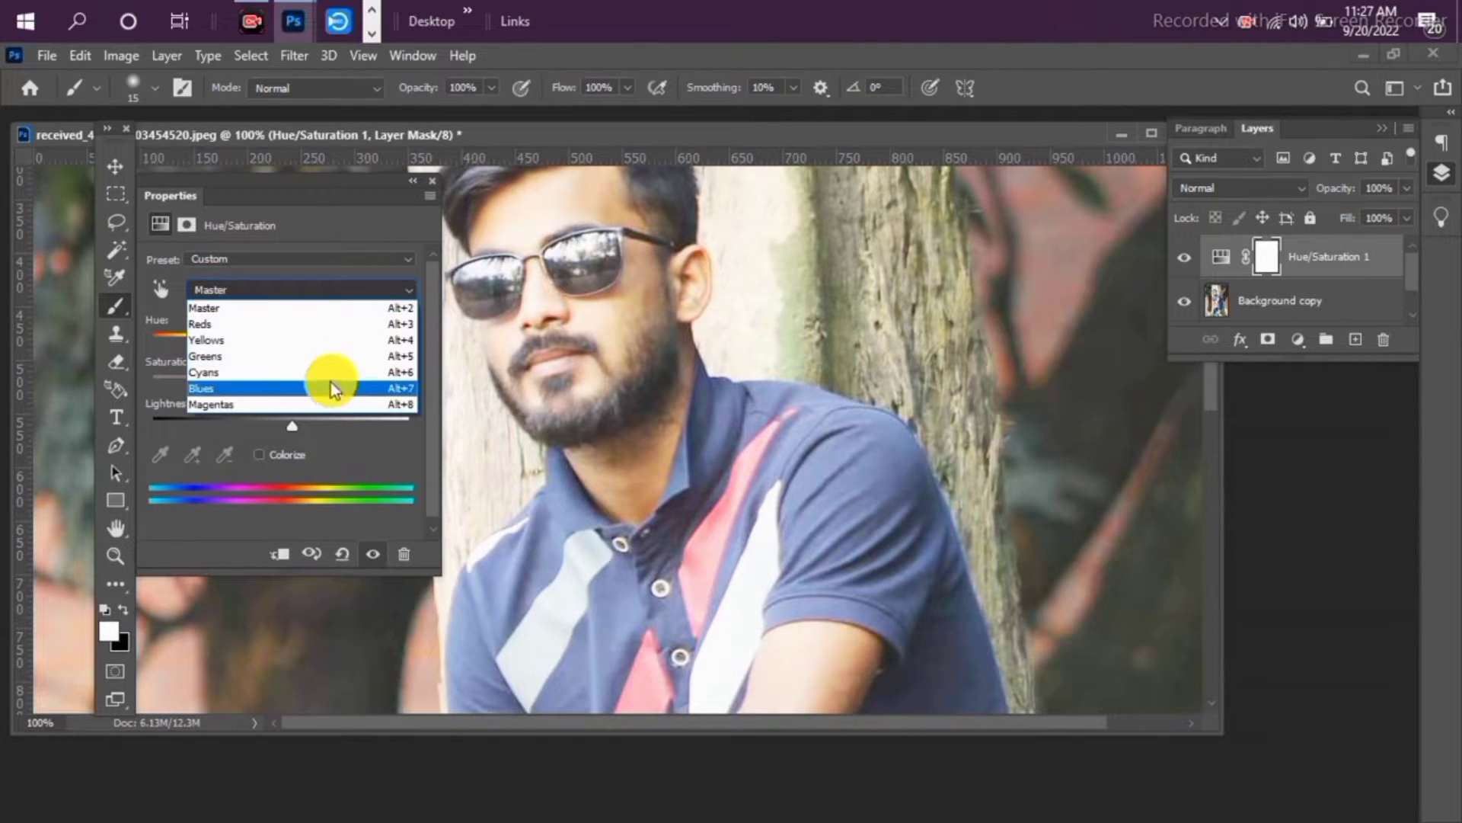
{"action": "left_click", "coordinate": [331, 379]}
{"action": "left_click_drag", "start_coordinate": [290, 422], "coordinate": [366, 423]}
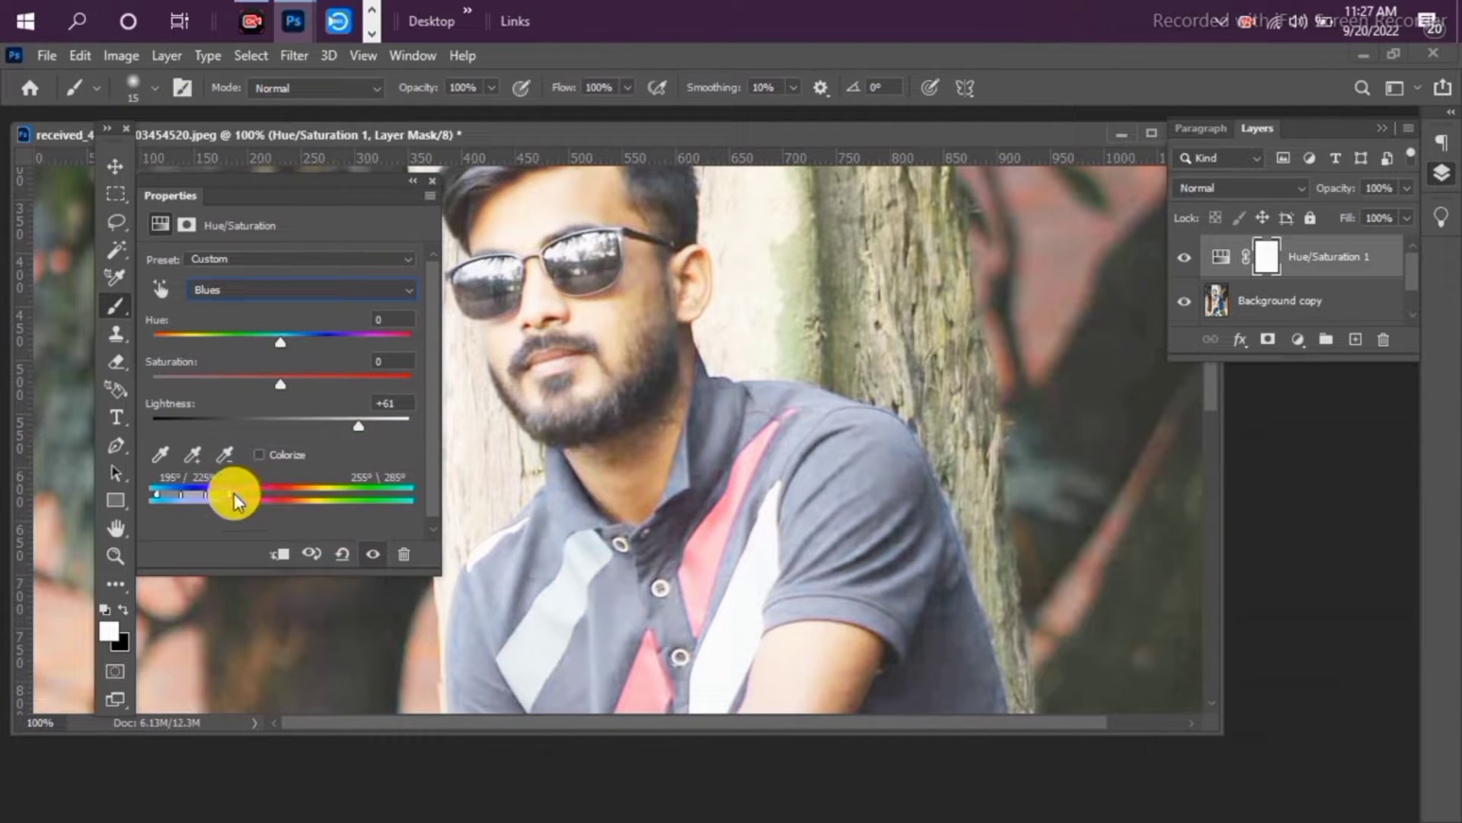
{"action": "left_click_drag", "start_coordinate": [232, 496], "coordinate": [240, 496]}
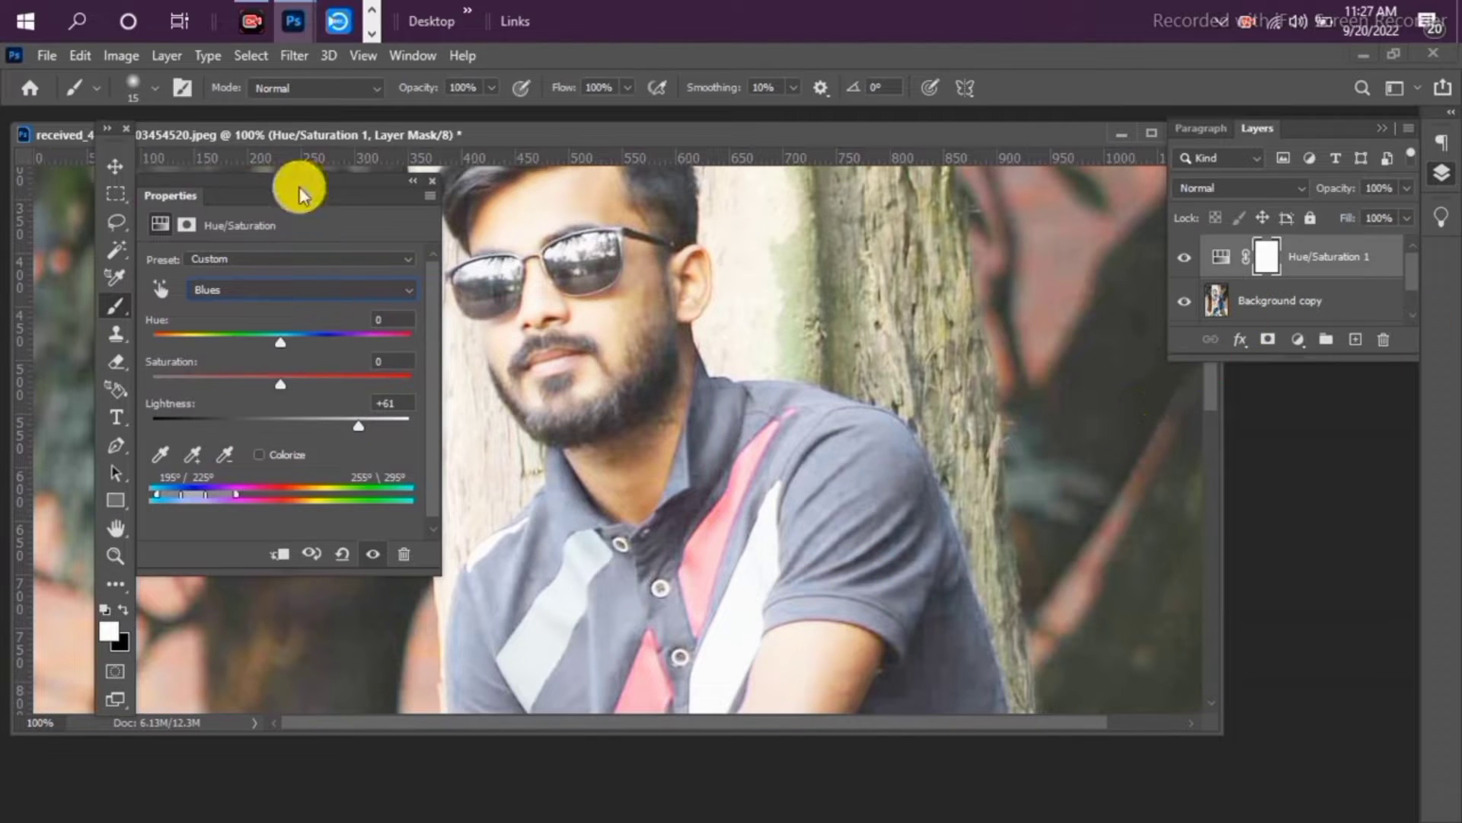
Add a vector mask to the Hue/Saturation adjustment layer with 16% density and a 14.4 px feather
{"action": "left_click", "coordinate": [1283, 344]}
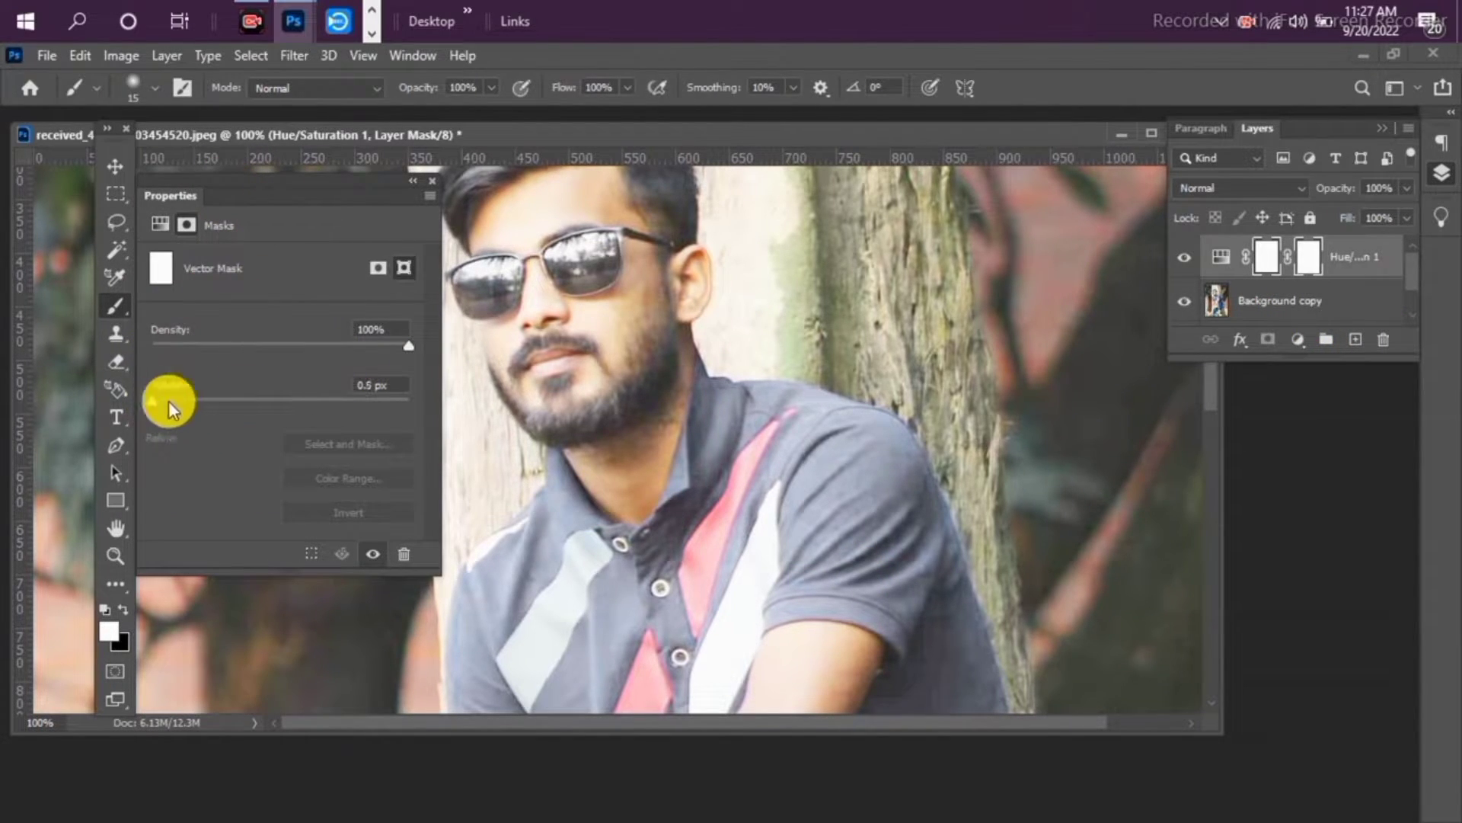
{"action": "left_click_drag", "start_coordinate": [196, 400], "coordinate": [259, 404]}
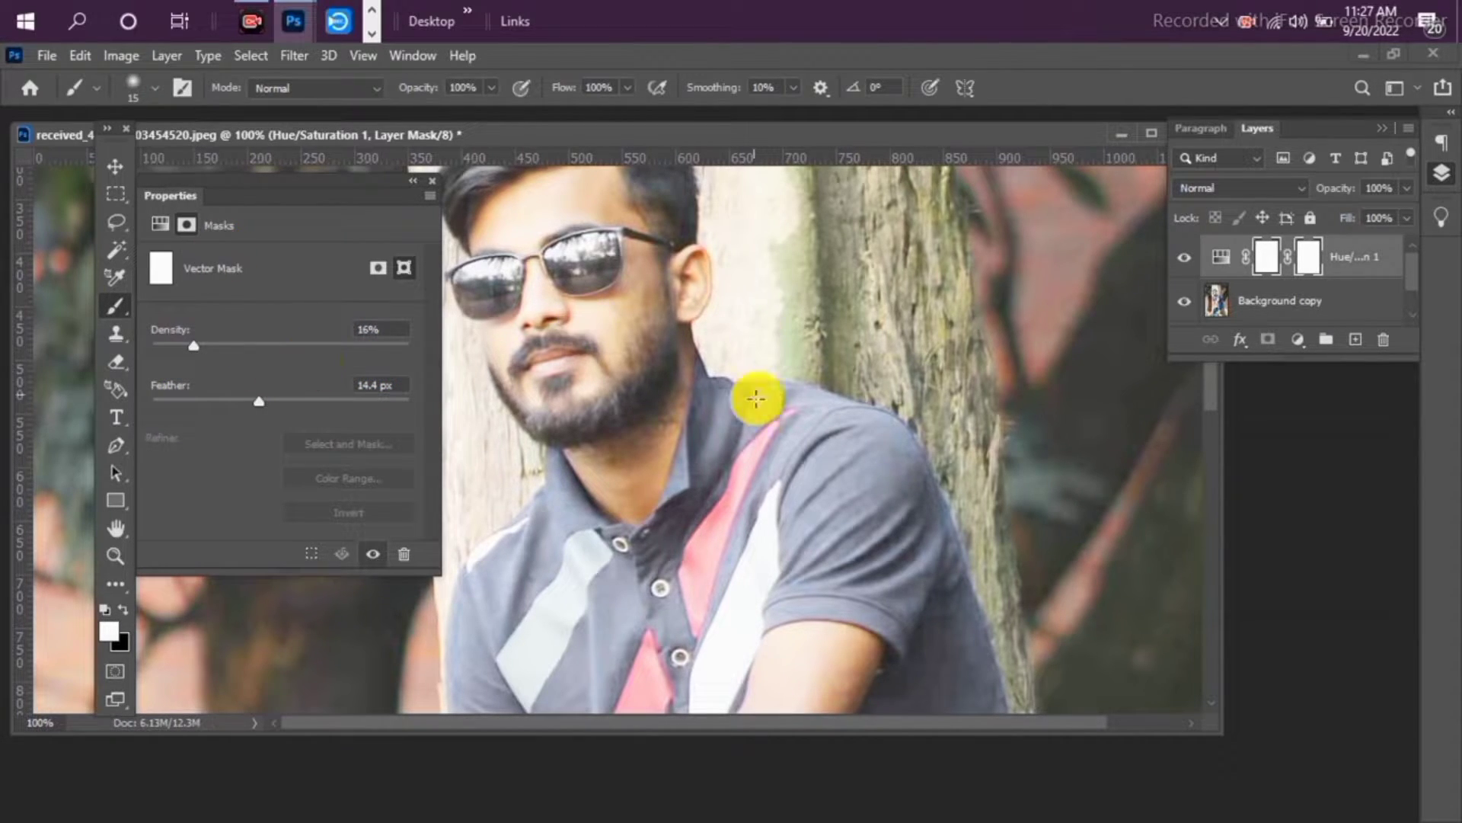
{"action": "left_click_drag", "start_coordinate": [294, 196], "coordinate": [343, 245]}
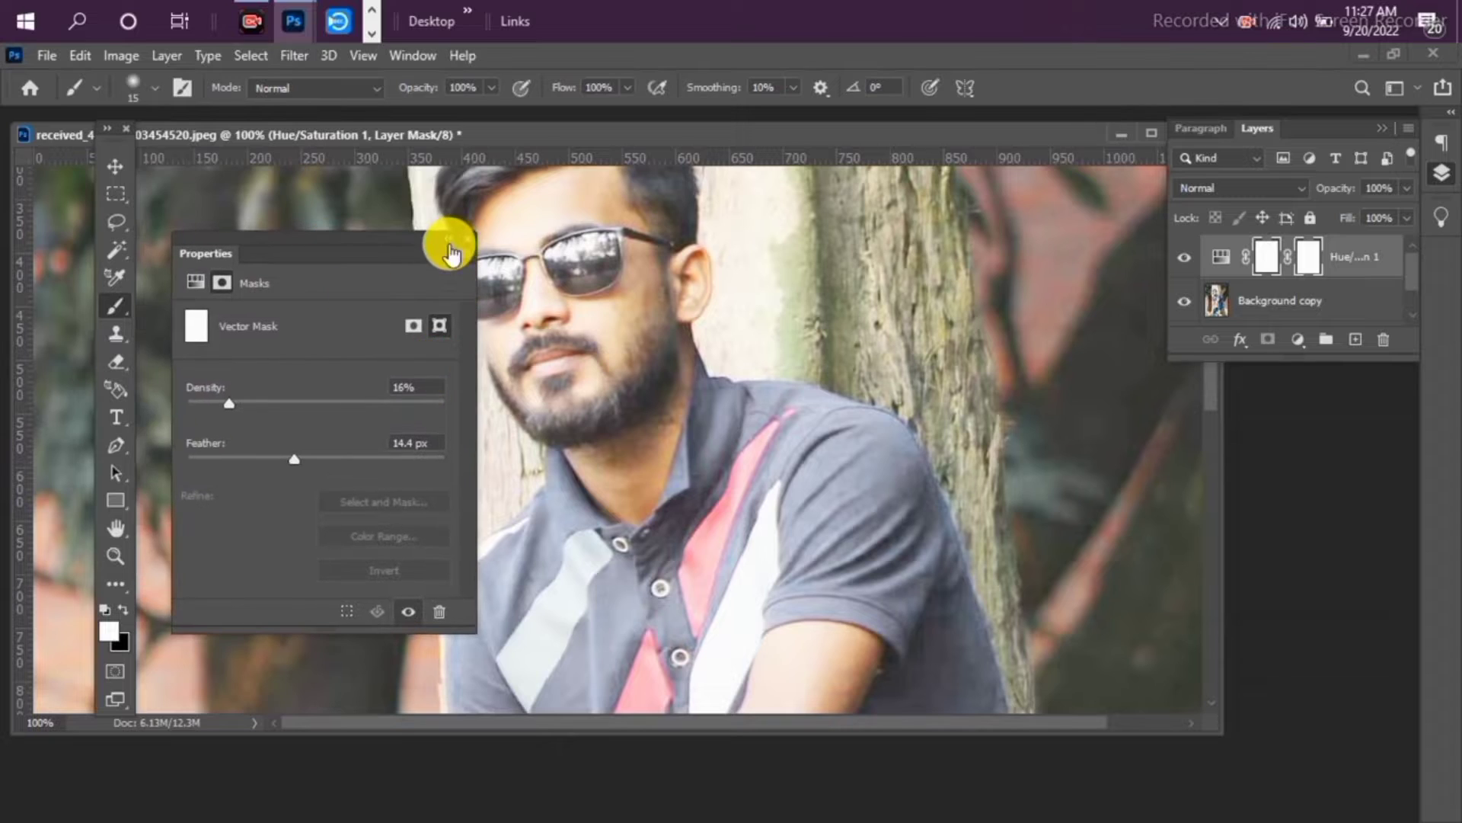
{"action": "left_click", "coordinate": [480, 229]}
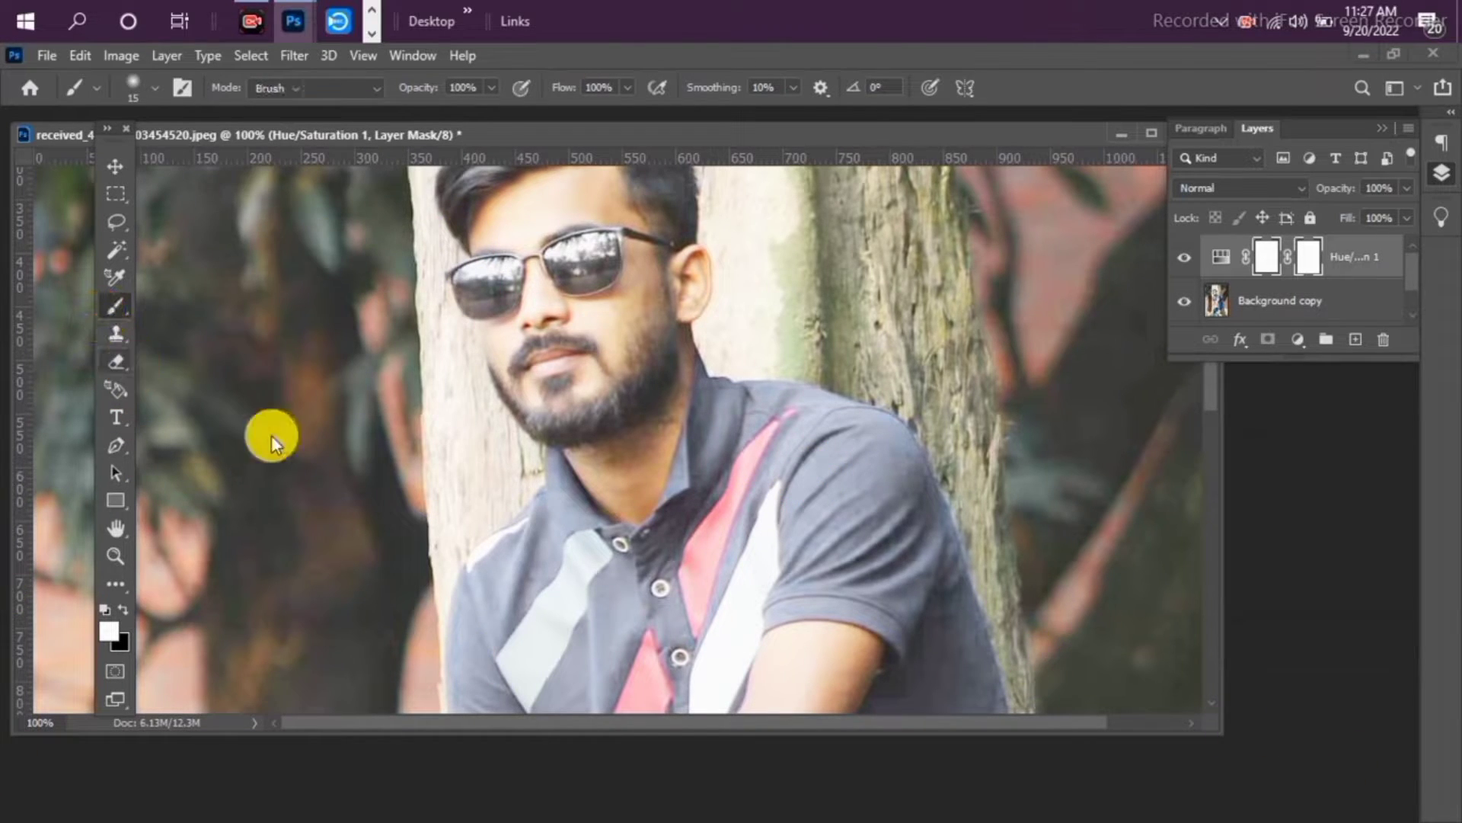
Erase the Hue/Saturation layer mask over the man's beard and jawline with the Eraser tool
{"action": "left_click", "coordinate": [116, 362]}
{"action": "left_click", "coordinate": [173, 338]}
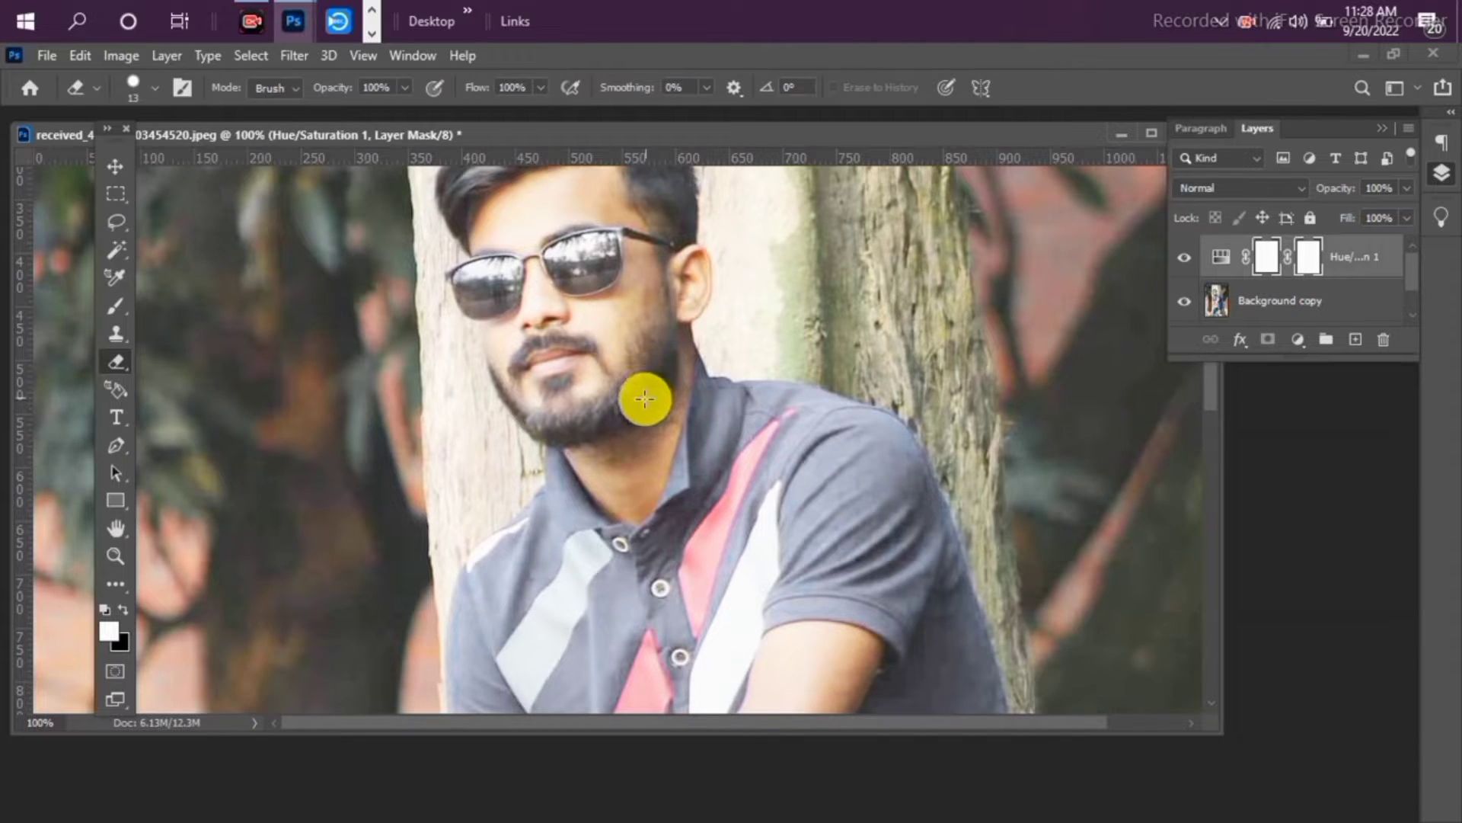
{"action": "mouse_move", "coordinate": [645, 399]}
{"action": "left_mouse_down"}
{"action": "mouse_move", "coordinate": [644, 352]}
{"action": "mouse_move", "coordinate": [650, 382]}
{"action": "mouse_move", "coordinate": [670, 371]}
{"action": "mouse_move", "coordinate": [645, 389]}
{"action": "mouse_move", "coordinate": [667, 396]}
{"action": "mouse_move", "coordinate": [635, 430]}
{"action": "mouse_move", "coordinate": [585, 421]}
{"action": "mouse_move", "coordinate": [644, 406]}
{"action": "mouse_move", "coordinate": [608, 430]}
{"action": "mouse_move", "coordinate": [573, 427]}
{"action": "mouse_move", "coordinate": [652, 397]}
{"action": "mouse_move", "coordinate": [615, 413]}
{"action": "mouse_move", "coordinate": [610, 436]}
{"action": "mouse_move", "coordinate": [577, 441]}
{"action": "mouse_move", "coordinate": [595, 432]}
{"action": "mouse_move", "coordinate": [538, 405]}
{"action": "mouse_move", "coordinate": [620, 437]}
{"action": "left_mouse_up"}
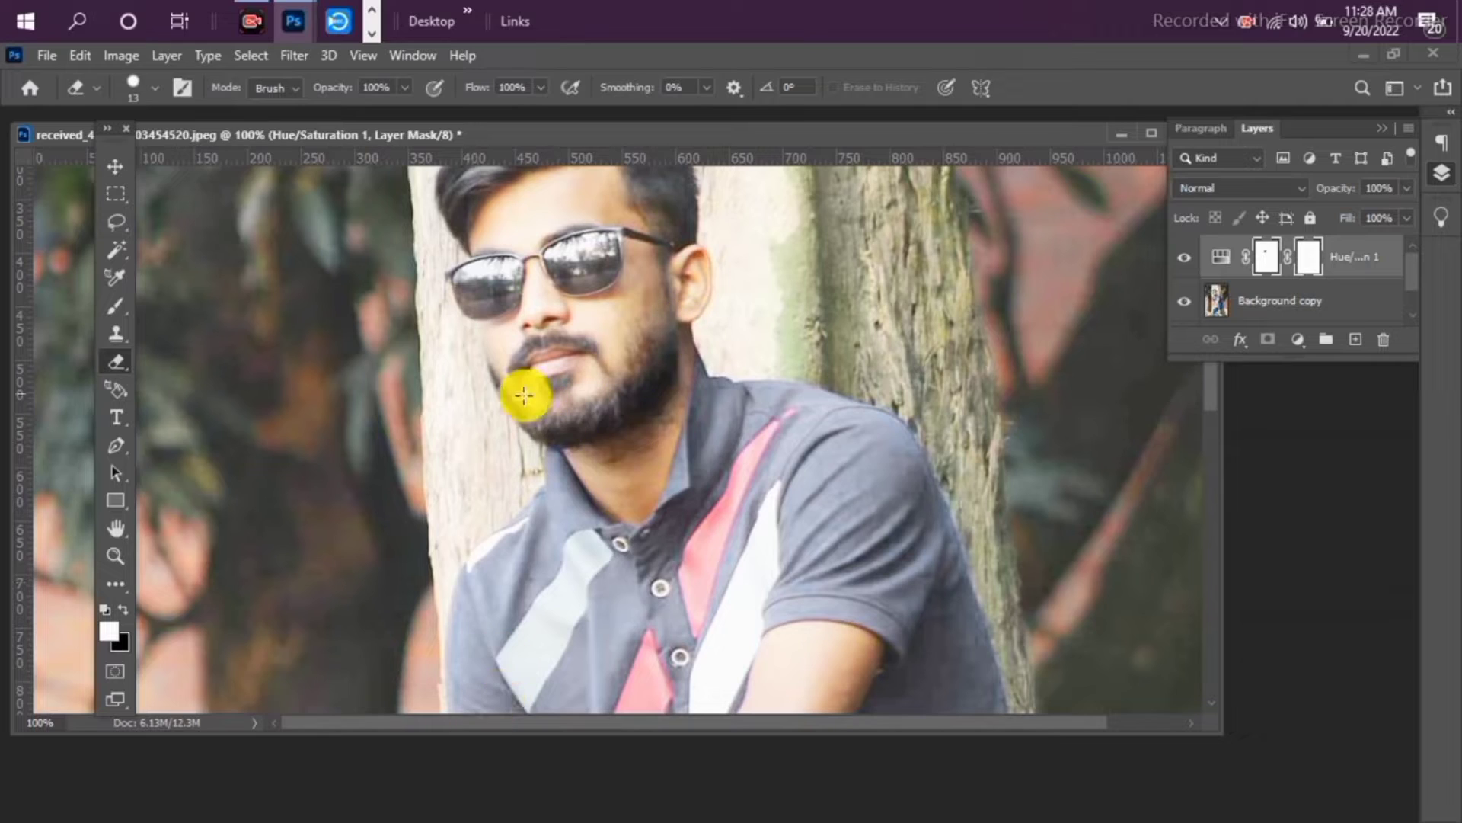
{"action": "left_click_drag", "start_coordinate": [516, 404], "coordinate": [526, 421]}
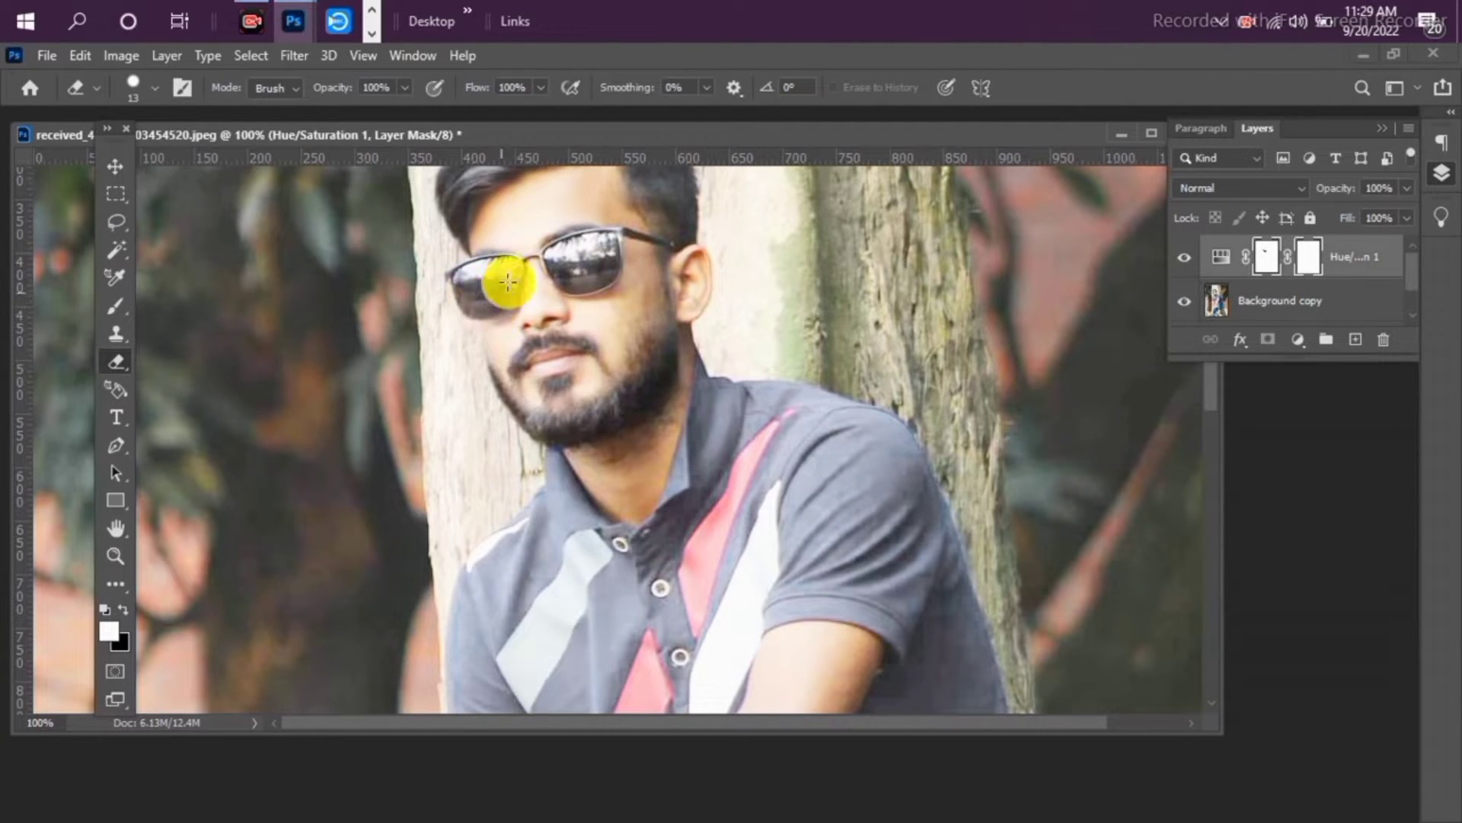
Erase the Hue/Saturation layer mask over the man's hair, from the fringe across to the area above the ear
{"action": "scroll", "coordinate": [630, 262], "scroll_direction": "up", "scroll_amount": 3}
{"action": "mouse_move", "coordinate": [510, 368]}
{"action": "left_mouse_down"}
{"action": "mouse_move", "coordinate": [500, 395]}
{"action": "mouse_move", "coordinate": [473, 398]}
{"action": "left_mouse_up"}
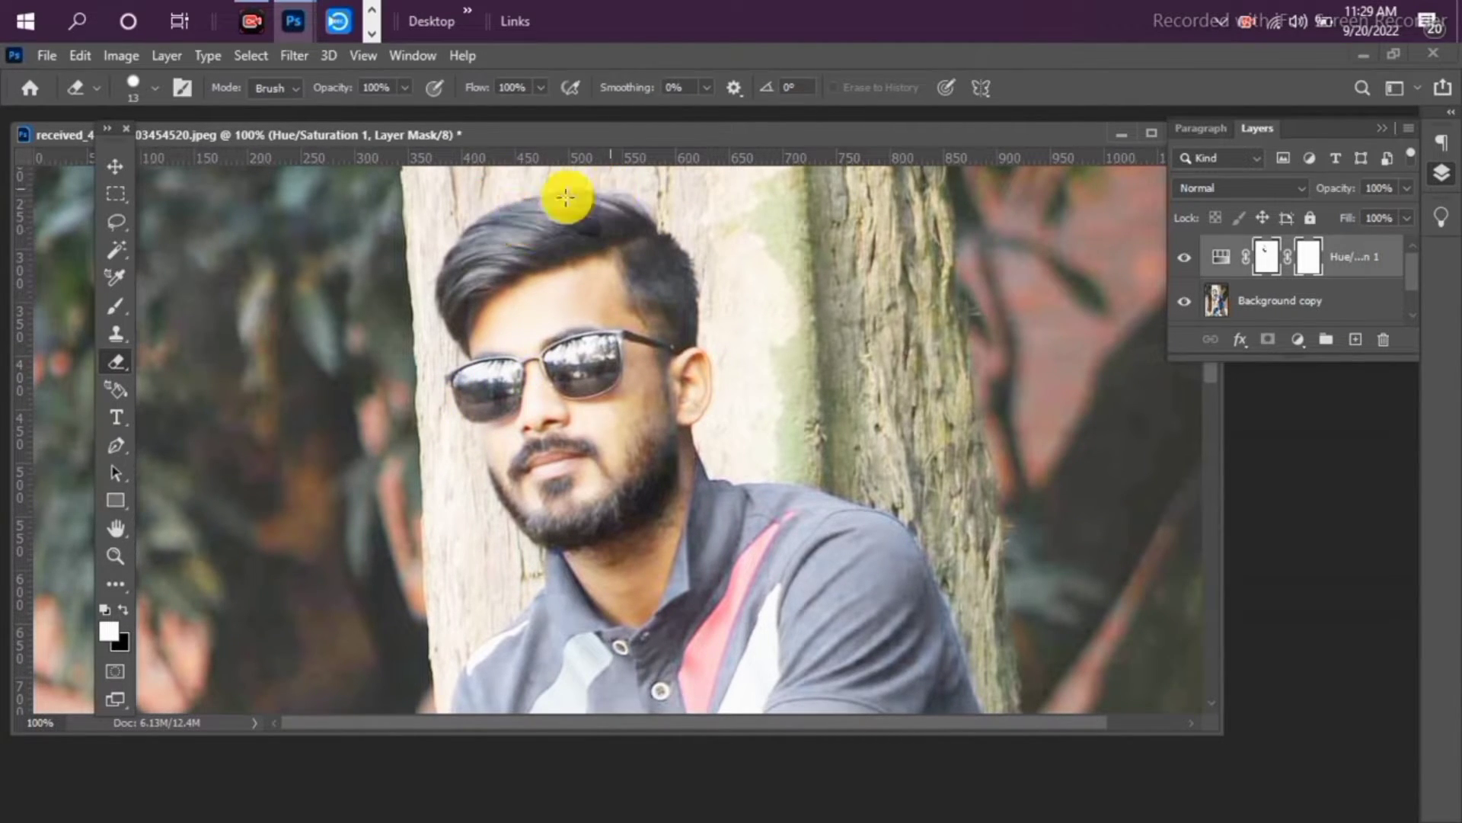
{"action": "mouse_move", "coordinate": [606, 233]}
{"action": "left_mouse_down"}
{"action": "mouse_move", "coordinate": [468, 247]}
{"action": "mouse_move", "coordinate": [493, 227]}
{"action": "mouse_move", "coordinate": [484, 270]}
{"action": "mouse_move", "coordinate": [474, 260]}
{"action": "mouse_move", "coordinate": [609, 245]}
{"action": "mouse_move", "coordinate": [513, 256]}
{"action": "mouse_move", "coordinate": [531, 215]}
{"action": "mouse_move", "coordinate": [597, 196]}
{"action": "mouse_move", "coordinate": [654, 223]}
{"action": "mouse_move", "coordinate": [643, 216]}
{"action": "mouse_move", "coordinate": [663, 317]}
{"action": "left_mouse_up"}
{"action": "scroll", "coordinate": [662, 317], "scroll_direction": "down", "scroll_amount": 1}
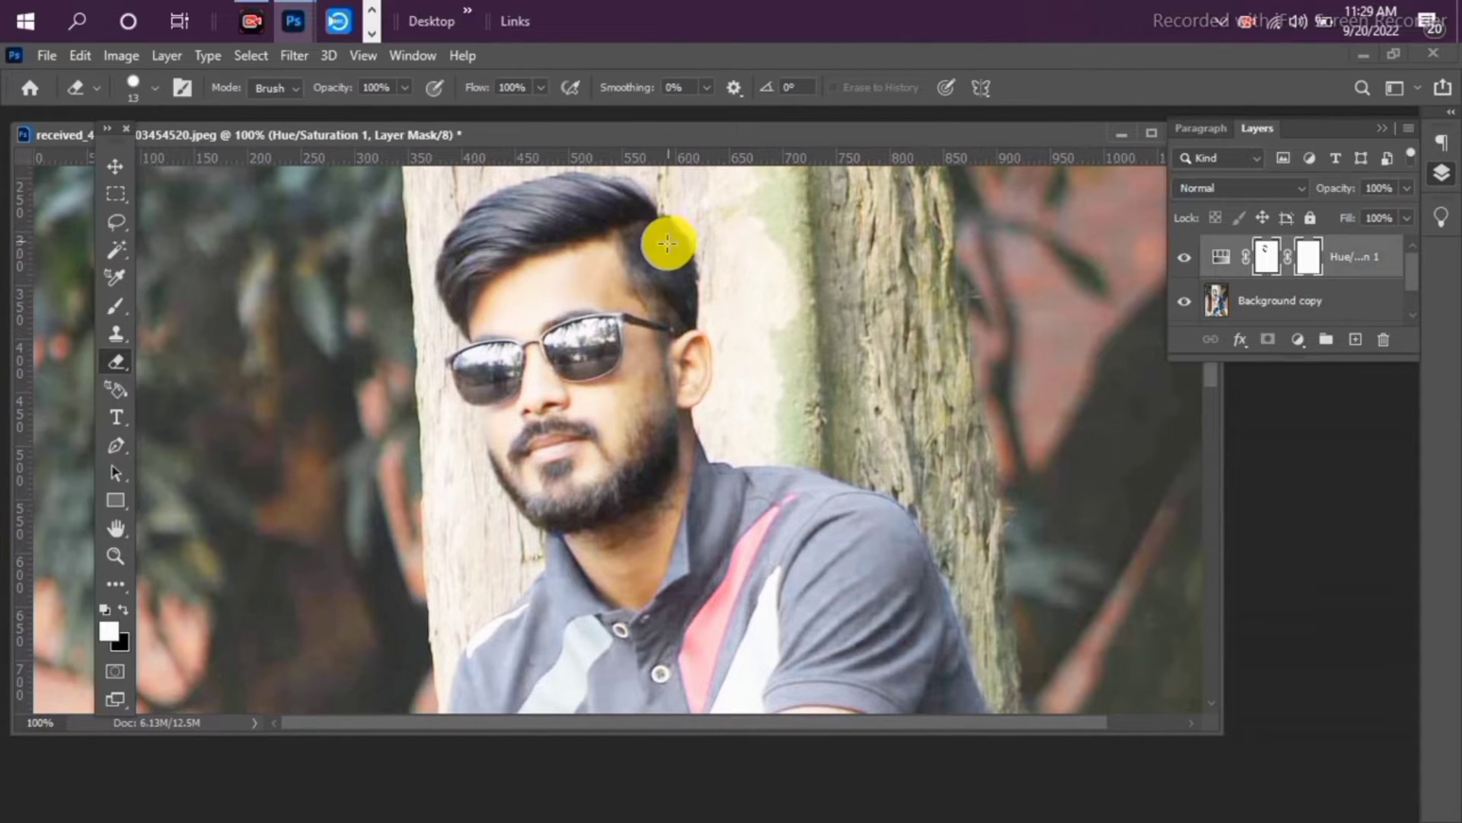
{"action": "mouse_move", "coordinate": [648, 218]}
{"action": "left_mouse_down"}
{"action": "mouse_move", "coordinate": [650, 283]}
{"action": "mouse_move", "coordinate": [622, 230]}
{"action": "mouse_move", "coordinate": [667, 259]}
{"action": "mouse_move", "coordinate": [656, 301]}
{"action": "mouse_move", "coordinate": [641, 302]}
{"action": "mouse_move", "coordinate": [653, 295]}
{"action": "mouse_move", "coordinate": [668, 323]}
{"action": "left_mouse_up"}
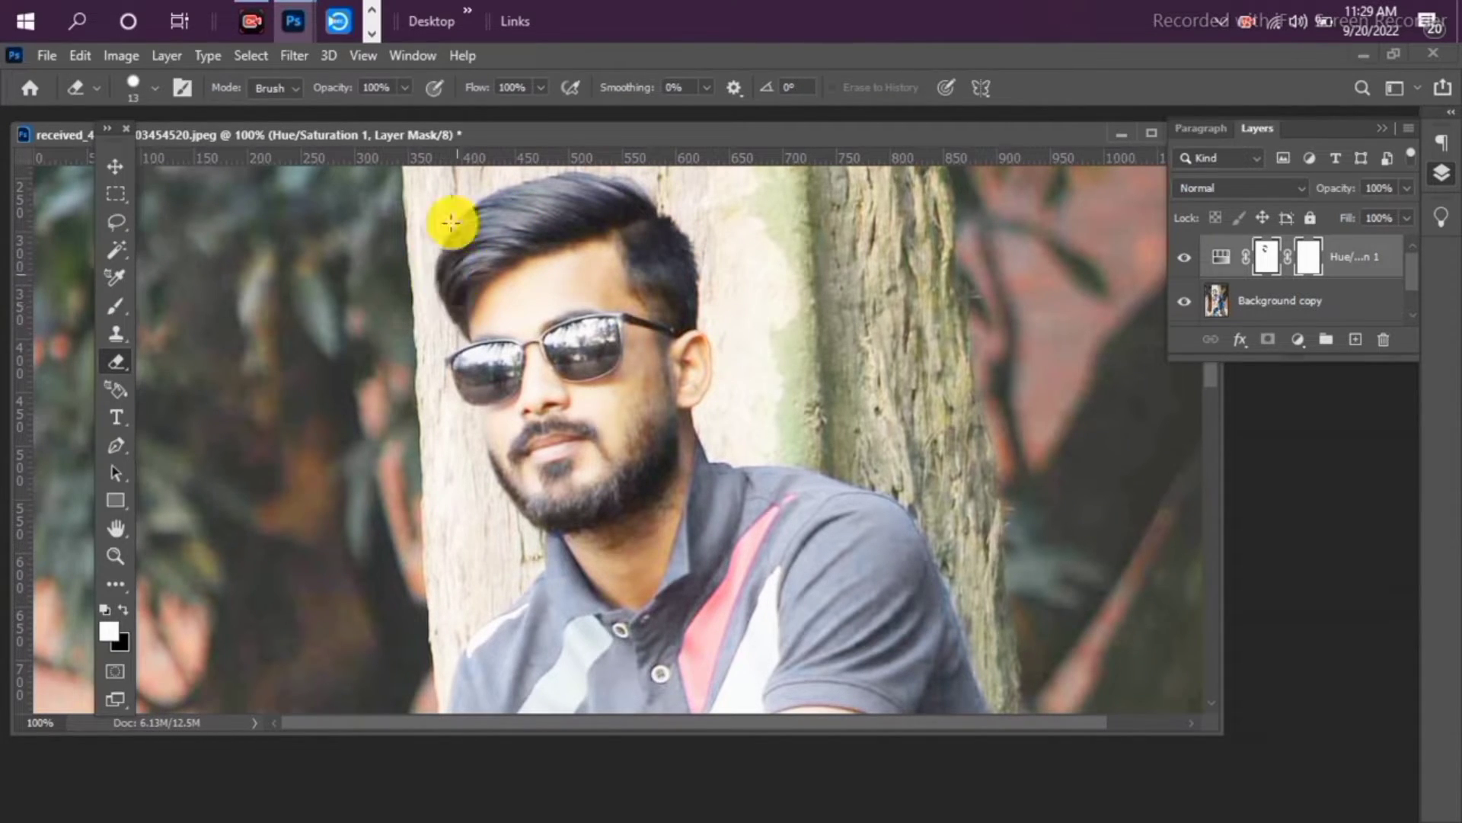
{"action": "scroll", "coordinate": [505, 228], "scroll_direction": "down", "scroll_amount": 1}
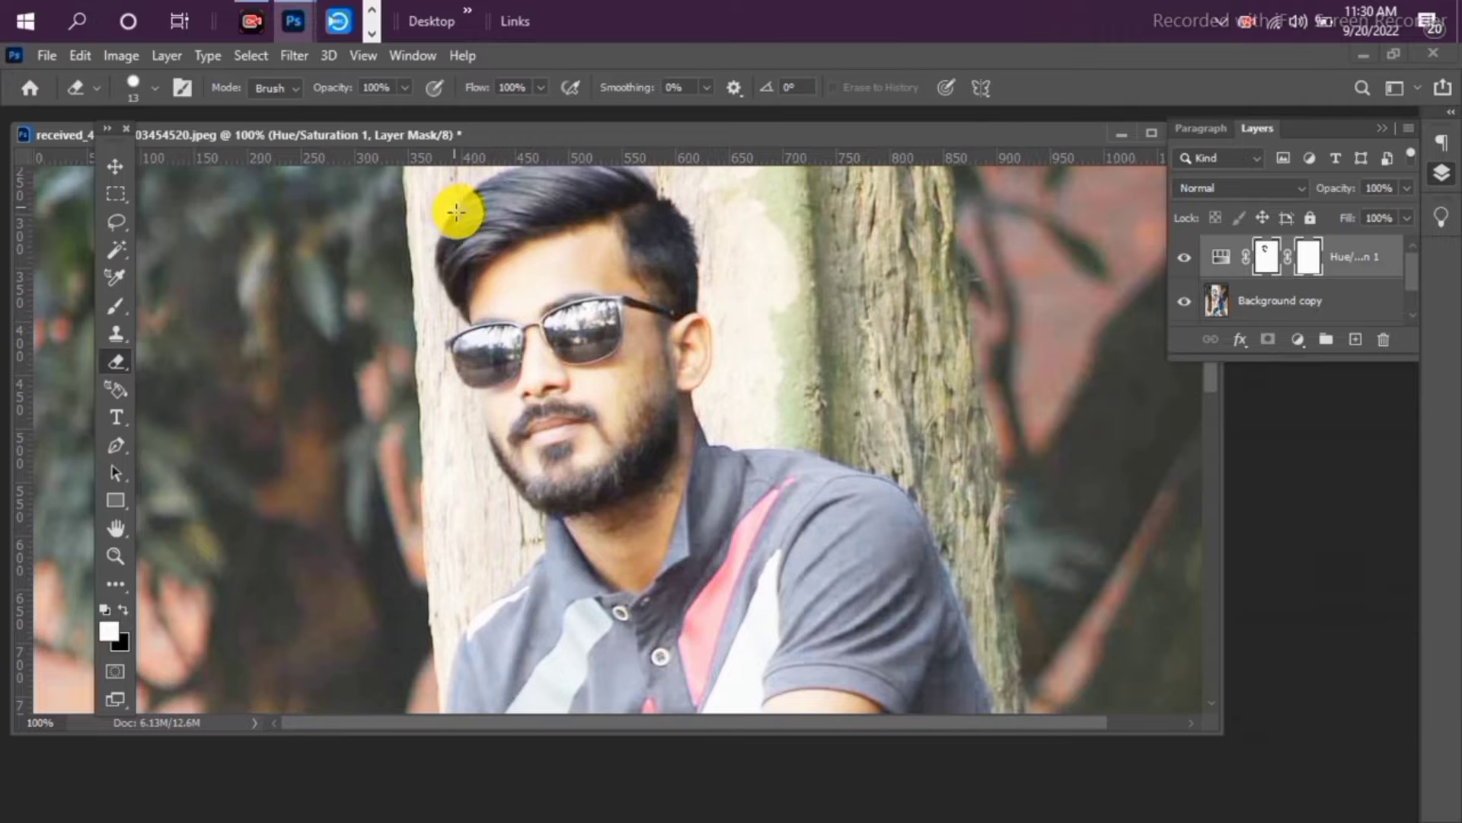
{"action": "scroll", "coordinate": [512, 213], "scroll_direction": "up", "scroll_amount": 2}
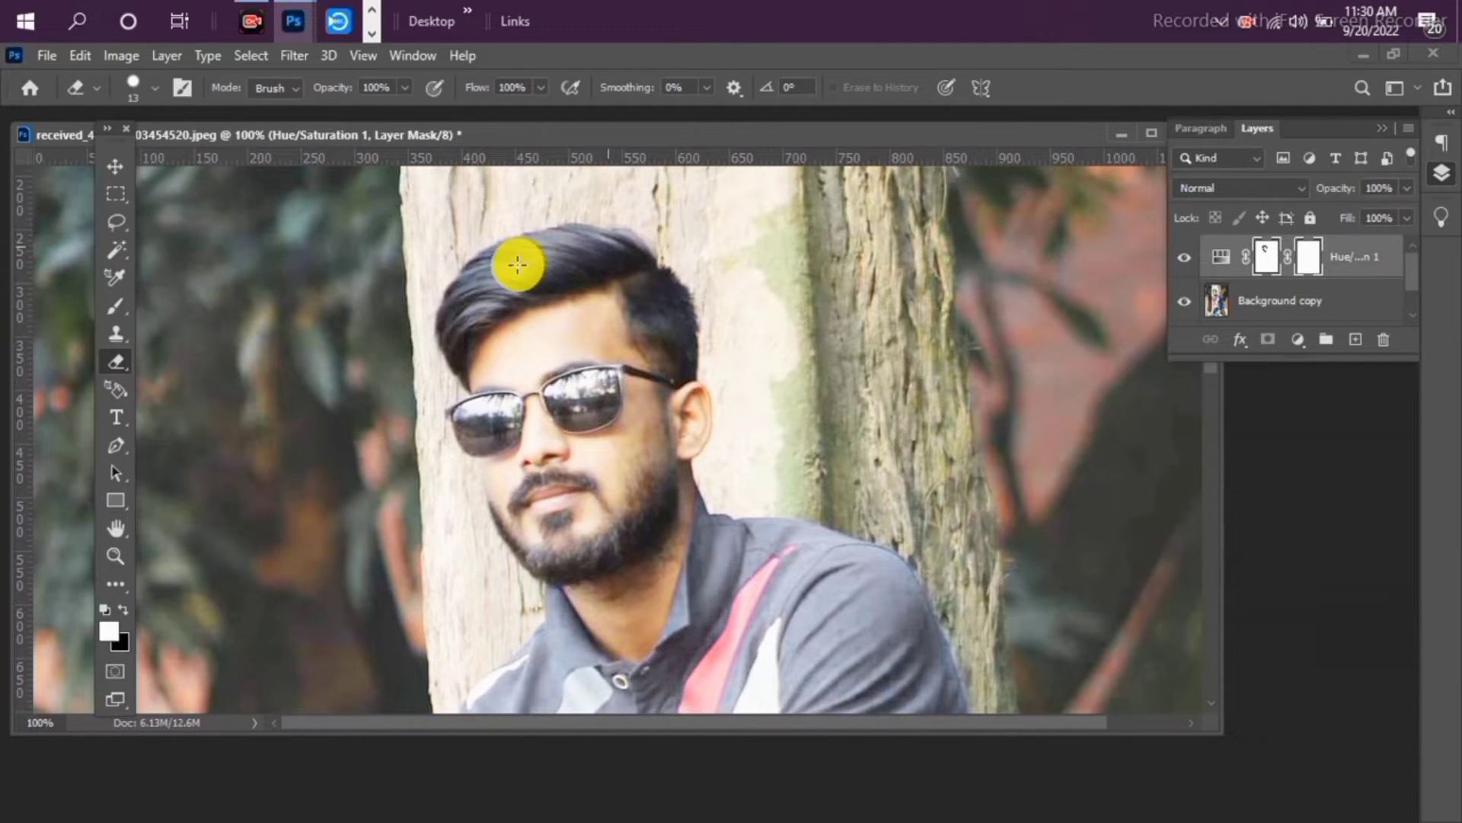
Erase the mask over the shirt collar, the shoulder and the sleeve nearest the tree to restore their blue
{"action": "scroll", "coordinate": [853, 262], "scroll_direction": "down", "scroll_amount": 4}
{"action": "left_click_drag", "start_coordinate": [711, 371], "coordinate": [712, 454]}
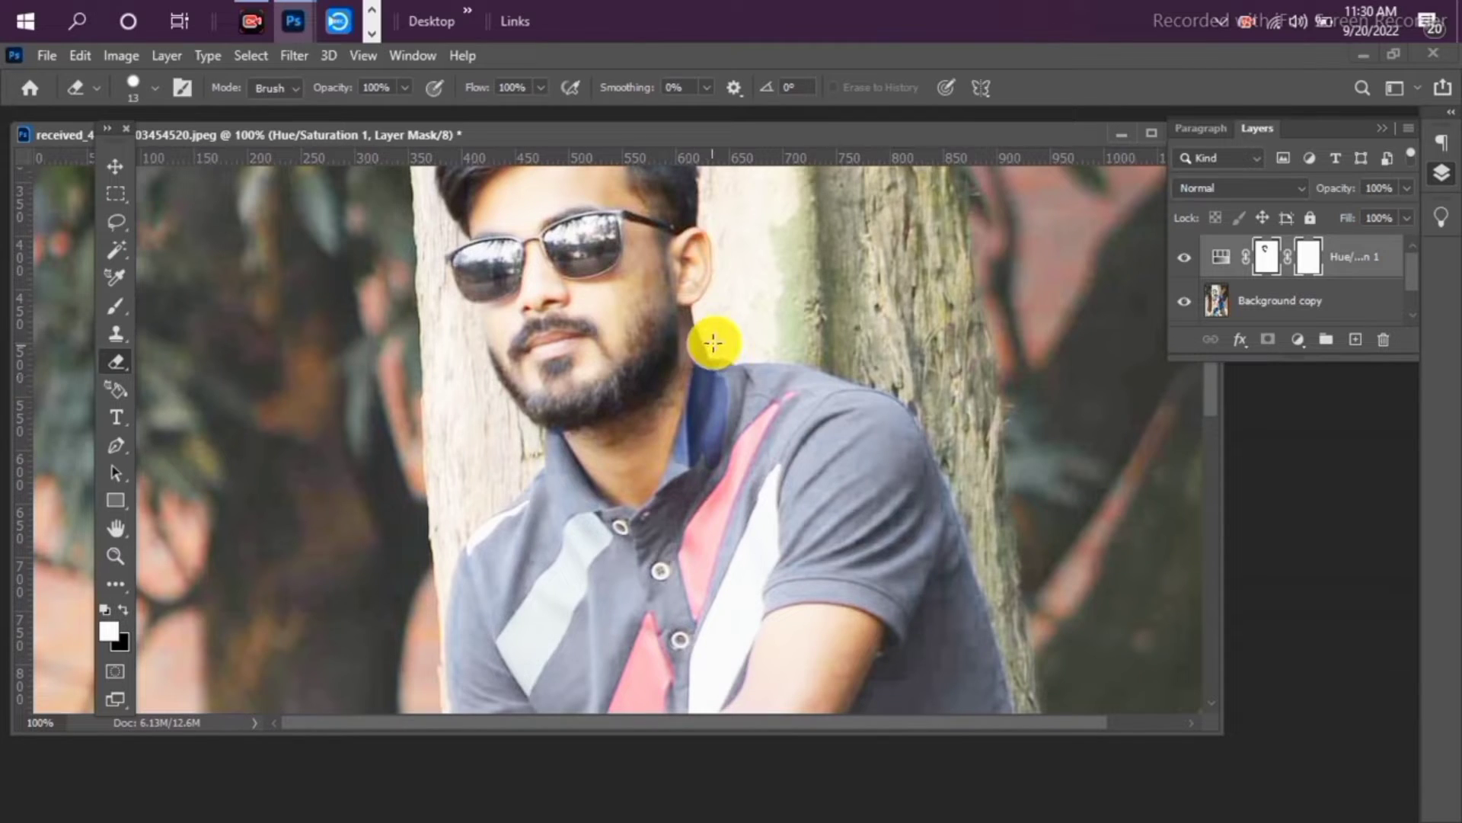
{"action": "mouse_move", "coordinate": [715, 336]}
{"action": "left_mouse_down"}
{"action": "mouse_move", "coordinate": [671, 530]}
{"action": "mouse_move", "coordinate": [653, 500]}
{"action": "mouse_move", "coordinate": [628, 550]}
{"action": "mouse_move", "coordinate": [713, 530]}
{"action": "mouse_move", "coordinate": [745, 378]}
{"action": "mouse_move", "coordinate": [780, 356]}
{"action": "mouse_move", "coordinate": [759, 379]}
{"action": "mouse_move", "coordinate": [727, 376]}
{"action": "mouse_move", "coordinate": [749, 411]}
{"action": "mouse_move", "coordinate": [816, 393]}
{"action": "mouse_move", "coordinate": [777, 492]}
{"action": "mouse_move", "coordinate": [784, 516]}
{"action": "mouse_move", "coordinate": [875, 373]}
{"action": "mouse_move", "coordinate": [808, 473]}
{"action": "mouse_move", "coordinate": [859, 411]}
{"action": "mouse_move", "coordinate": [851, 459]}
{"action": "left_mouse_up"}
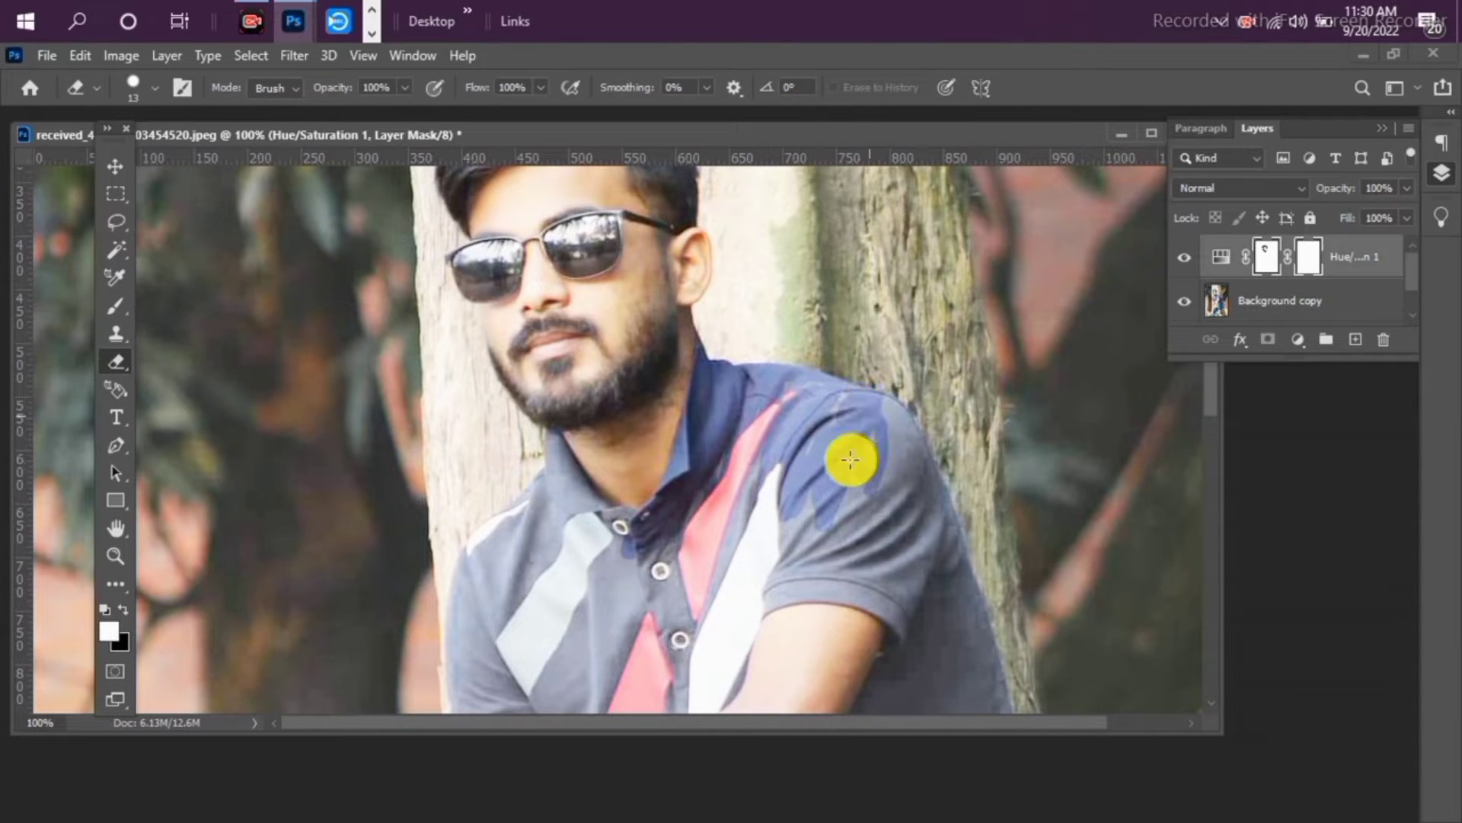
{"action": "mouse_move", "coordinate": [843, 402]}
{"action": "left_mouse_down"}
{"action": "mouse_move", "coordinate": [816, 441]}
{"action": "mouse_move", "coordinate": [911, 465]}
{"action": "mouse_move", "coordinate": [914, 506]}
{"action": "mouse_move", "coordinate": [876, 465]}
{"action": "mouse_move", "coordinate": [934, 460]}
{"action": "mouse_move", "coordinate": [920, 592]}
{"action": "mouse_move", "coordinate": [856, 549]}
{"action": "mouse_move", "coordinate": [815, 452]}
{"action": "mouse_move", "coordinate": [747, 577]}
{"action": "mouse_move", "coordinate": [760, 602]}
{"action": "mouse_move", "coordinate": [823, 553]}
{"action": "mouse_move", "coordinate": [796, 567]}
{"action": "mouse_move", "coordinate": [790, 595]}
{"action": "mouse_move", "coordinate": [876, 575]}
{"action": "mouse_move", "coordinate": [817, 577]}
{"action": "mouse_move", "coordinate": [855, 527]}
{"action": "mouse_move", "coordinate": [790, 527]}
{"action": "left_mouse_up"}
{"action": "scroll", "coordinate": [891, 487], "scroll_direction": "down", "scroll_amount": 3}
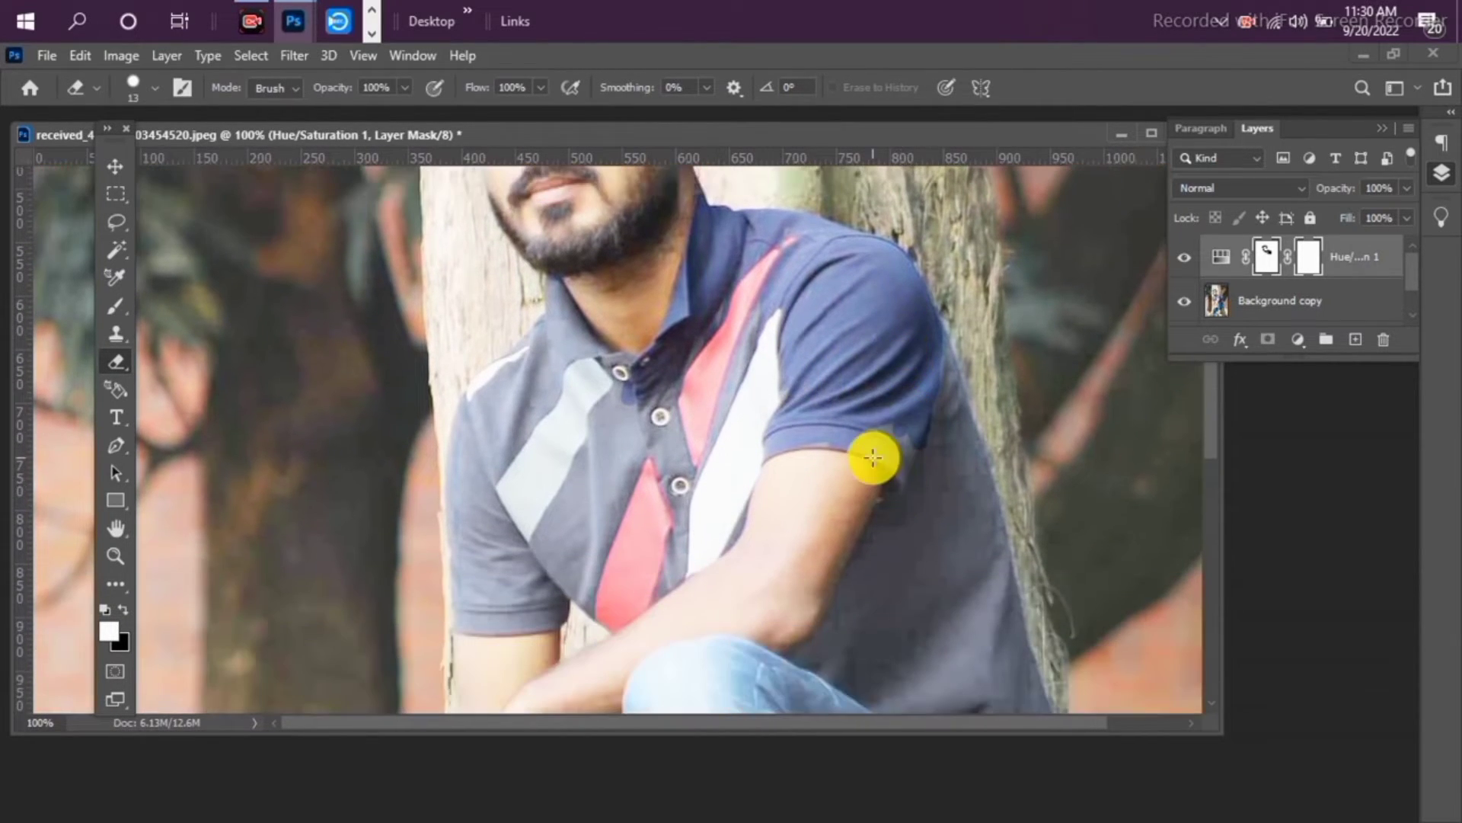
{"action": "mouse_move", "coordinate": [894, 473]}
{"action": "left_mouse_down"}
{"action": "mouse_move", "coordinate": [893, 426]}
{"action": "mouse_move", "coordinate": [903, 460]}
{"action": "mouse_move", "coordinate": [943, 404]}
{"action": "mouse_move", "coordinate": [937, 442]}
{"action": "mouse_move", "coordinate": [947, 345]}
{"action": "mouse_move", "coordinate": [887, 491]}
{"action": "mouse_move", "coordinate": [900, 456]}
{"action": "left_mouse_up"}
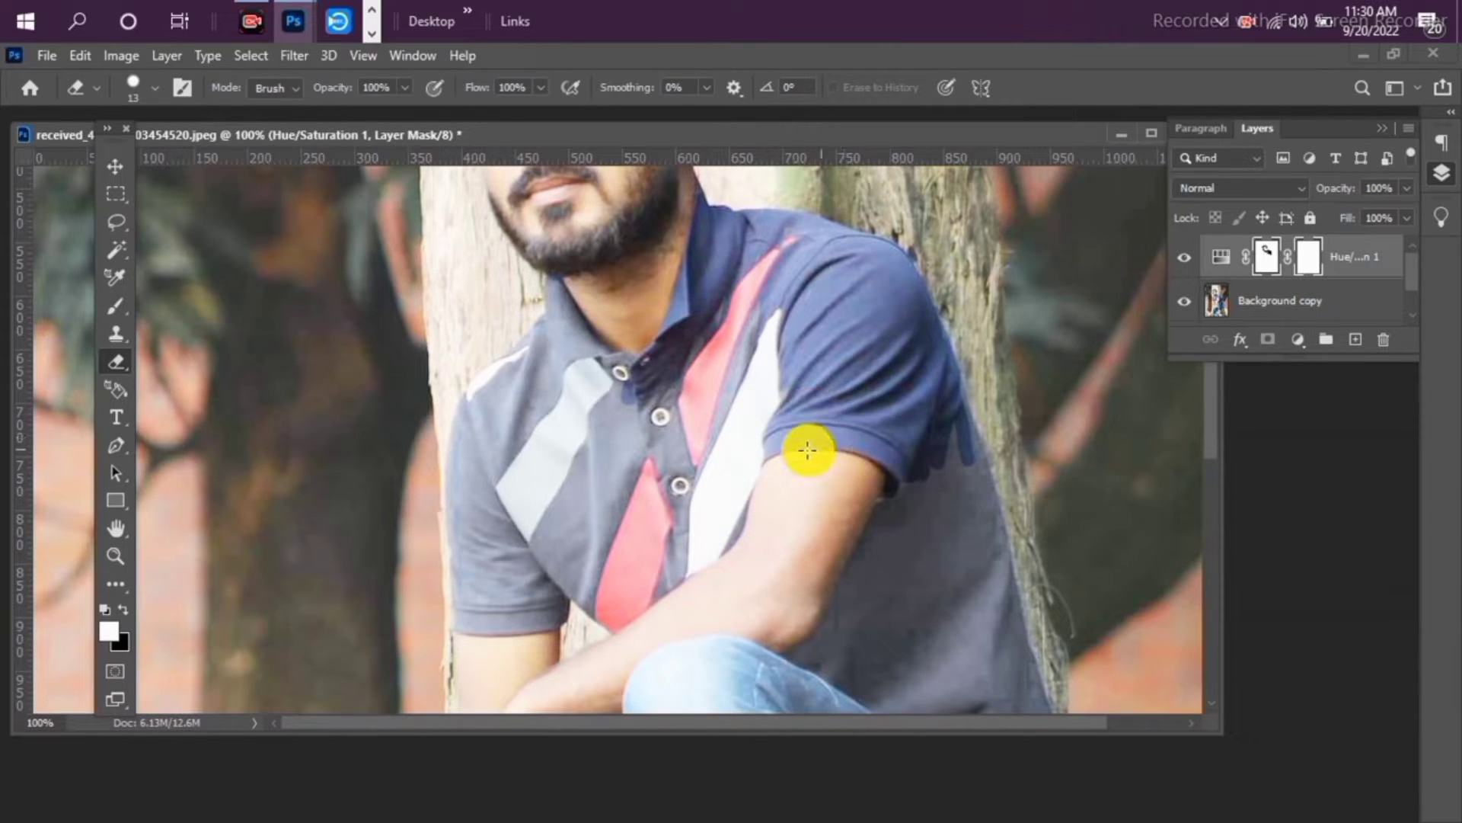
Erase the mask along the sleeve hem and down the side of the shirt below it to the waist
{"action": "mouse_move", "coordinate": [770, 445]}
{"action": "left_mouse_down"}
{"action": "mouse_move", "coordinate": [761, 523]}
{"action": "mouse_move", "coordinate": [907, 477]}
{"action": "mouse_move", "coordinate": [864, 545]}
{"action": "mouse_move", "coordinate": [870, 589]}
{"action": "mouse_move", "coordinate": [854, 617]}
{"action": "mouse_move", "coordinate": [914, 460]}
{"action": "mouse_move", "coordinate": [964, 388]}
{"action": "mouse_move", "coordinate": [961, 536]}
{"action": "mouse_move", "coordinate": [931, 633]}
{"action": "mouse_move", "coordinate": [987, 541]}
{"action": "mouse_move", "coordinate": [924, 552]}
{"action": "left_mouse_up"}
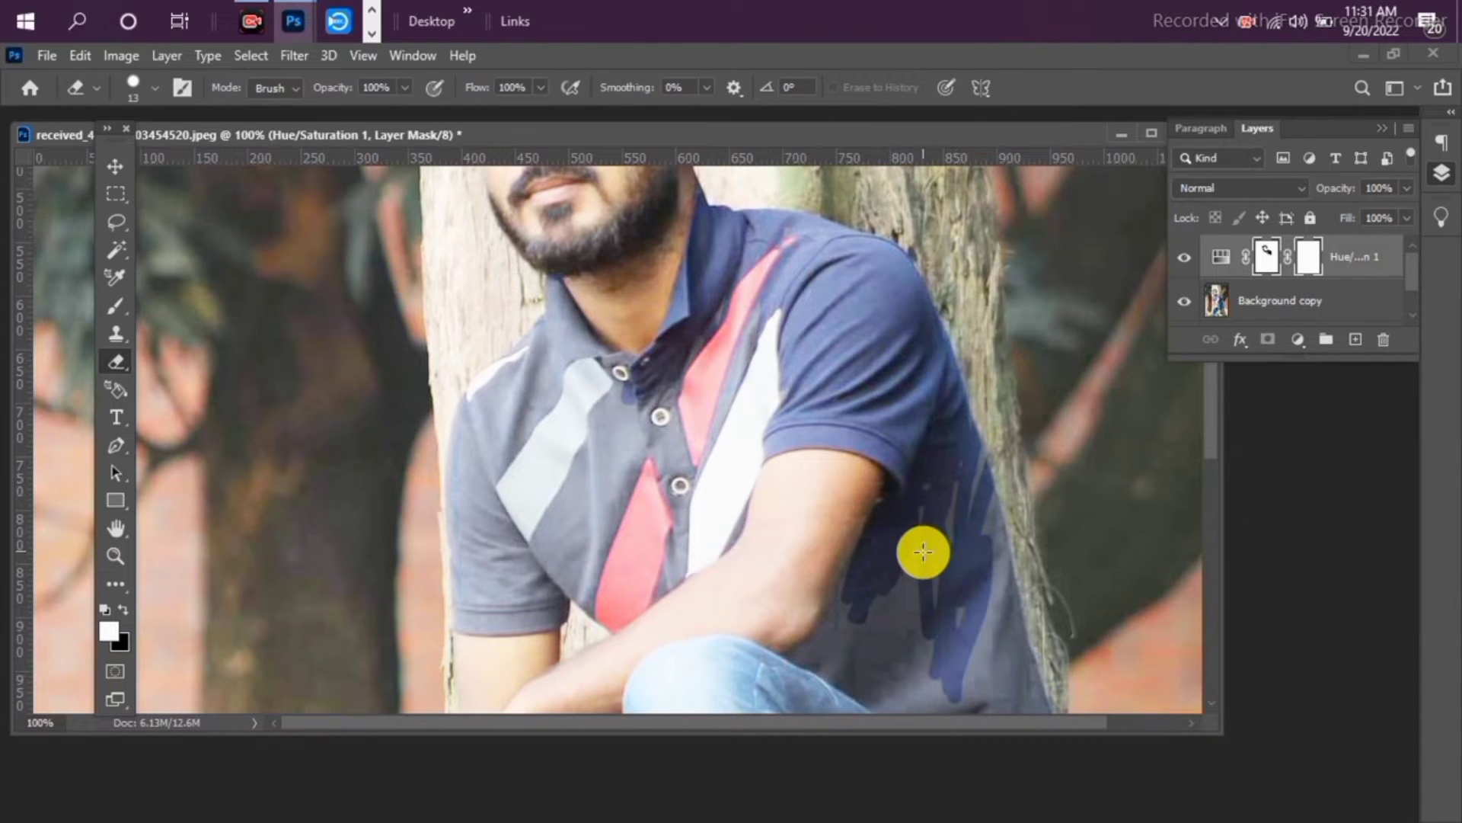
{"action": "scroll", "coordinate": [941, 410], "scroll_direction": "down", "scroll_amount": 3}
{"action": "mouse_move", "coordinate": [941, 410]}
{"action": "left_mouse_down"}
{"action": "mouse_move", "coordinate": [942, 354]}
{"action": "mouse_move", "coordinate": [948, 504]}
{"action": "mouse_move", "coordinate": [972, 323]}
{"action": "mouse_move", "coordinate": [993, 344]}
{"action": "mouse_move", "coordinate": [977, 429]}
{"action": "mouse_move", "coordinate": [956, 408]}
{"action": "mouse_move", "coordinate": [954, 437]}
{"action": "mouse_move", "coordinate": [1004, 566]}
{"action": "mouse_move", "coordinate": [1060, 464]}
{"action": "mouse_move", "coordinate": [1024, 479]}
{"action": "mouse_move", "coordinate": [1023, 606]}
{"action": "mouse_move", "coordinate": [987, 424]}
{"action": "mouse_move", "coordinate": [999, 582]}
{"action": "mouse_move", "coordinate": [1005, 462]}
{"action": "mouse_move", "coordinate": [988, 493]}
{"action": "mouse_move", "coordinate": [1000, 512]}
{"action": "mouse_move", "coordinate": [952, 395]}
{"action": "mouse_move", "coordinate": [923, 512]}
{"action": "mouse_move", "coordinate": [916, 404]}
{"action": "mouse_move", "coordinate": [902, 522]}
{"action": "mouse_move", "coordinate": [921, 401]}
{"action": "mouse_move", "coordinate": [988, 623]}
{"action": "mouse_move", "coordinate": [990, 594]}
{"action": "mouse_move", "coordinate": [1063, 656]}
{"action": "mouse_move", "coordinate": [1023, 525]}
{"action": "mouse_move", "coordinate": [1016, 540]}
{"action": "mouse_move", "coordinate": [856, 364]}
{"action": "mouse_move", "coordinate": [1048, 521]}
{"action": "mouse_move", "coordinate": [1054, 623]}
{"action": "mouse_move", "coordinate": [1084, 647]}
{"action": "mouse_move", "coordinate": [1062, 580]}
{"action": "mouse_move", "coordinate": [1115, 675]}
{"action": "mouse_move", "coordinate": [1034, 579]}
{"action": "mouse_move", "coordinate": [1015, 629]}
{"action": "mouse_move", "coordinate": [994, 606]}
{"action": "mouse_move", "coordinate": [1012, 573]}
{"action": "mouse_move", "coordinate": [952, 505]}
{"action": "mouse_move", "coordinate": [969, 569]}
{"action": "mouse_move", "coordinate": [888, 448]}
{"action": "mouse_move", "coordinate": [905, 476]}
{"action": "mouse_move", "coordinate": [881, 453]}
{"action": "mouse_move", "coordinate": [862, 461]}
{"action": "mouse_move", "coordinate": [883, 483]}
{"action": "mouse_move", "coordinate": [911, 466]}
{"action": "mouse_move", "coordinate": [939, 545]}
{"action": "mouse_move", "coordinate": [870, 488]}
{"action": "mouse_move", "coordinate": [941, 543]}
{"action": "mouse_move", "coordinate": [919, 482]}
{"action": "mouse_move", "coordinate": [922, 520]}
{"action": "mouse_move", "coordinate": [970, 498]}
{"action": "mouse_move", "coordinate": [1038, 615]}
{"action": "mouse_move", "coordinate": [977, 513]}
{"action": "mouse_move", "coordinate": [1057, 688]}
{"action": "mouse_move", "coordinate": [1081, 698]}
{"action": "mouse_move", "coordinate": [1098, 537]}
{"action": "mouse_move", "coordinate": [1055, 588]}
{"action": "mouse_move", "coordinate": [1054, 540]}
{"action": "mouse_move", "coordinate": [1064, 659]}
{"action": "mouse_move", "coordinate": [1073, 607]}
{"action": "mouse_move", "coordinate": [1076, 646]}
{"action": "mouse_move", "coordinate": [1029, 469]}
{"action": "mouse_move", "coordinate": [1021, 602]}
{"action": "left_mouse_up"}
{"action": "scroll", "coordinate": [855, 359], "scroll_direction": "down", "scroll_amount": 1}
{"action": "scroll", "coordinate": [1088, 619], "scroll_direction": "down", "scroll_amount": 1}
Erase the mask over the shirt front between the stripes, the other sleeve and the remaining collar
{"action": "scroll", "coordinate": [982, 434], "scroll_direction": "up", "scroll_amount": 5}
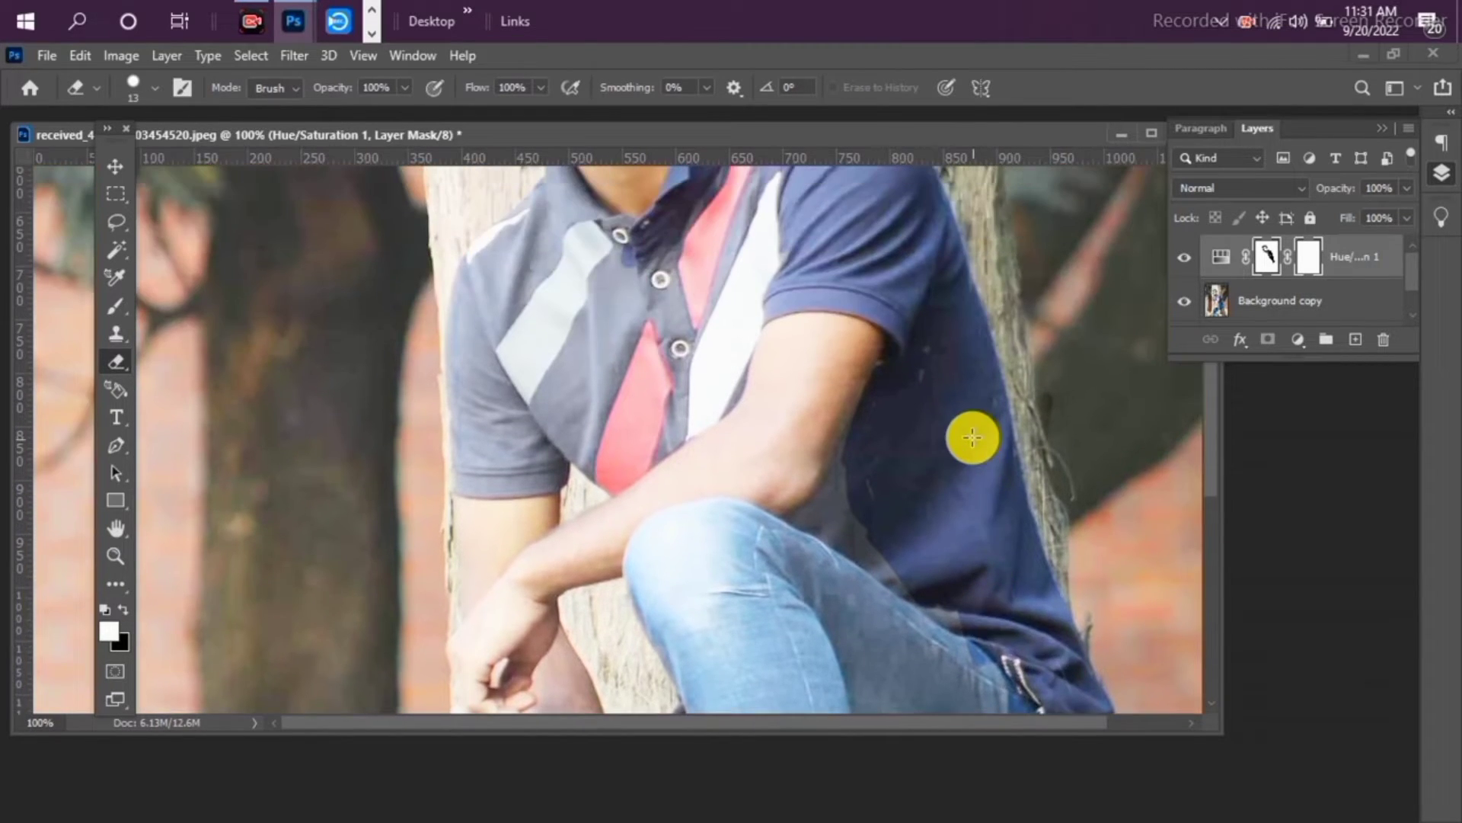
{"action": "mouse_move", "coordinate": [710, 290]}
{"action": "left_mouse_down"}
{"action": "mouse_move", "coordinate": [557, 285]}
{"action": "mouse_move", "coordinate": [574, 346]}
{"action": "mouse_move", "coordinate": [562, 256]}
{"action": "mouse_move", "coordinate": [592, 362]}
{"action": "mouse_move", "coordinate": [513, 305]}
{"action": "mouse_move", "coordinate": [525, 266]}
{"action": "mouse_move", "coordinate": [559, 398]}
{"action": "mouse_move", "coordinate": [536, 310]}
{"action": "mouse_move", "coordinate": [526, 320]}
{"action": "mouse_move", "coordinate": [532, 249]}
{"action": "mouse_move", "coordinate": [497, 287]}
{"action": "mouse_move", "coordinate": [506, 391]}
{"action": "mouse_move", "coordinate": [476, 313]}
{"action": "mouse_move", "coordinate": [460, 360]}
{"action": "left_mouse_up"}
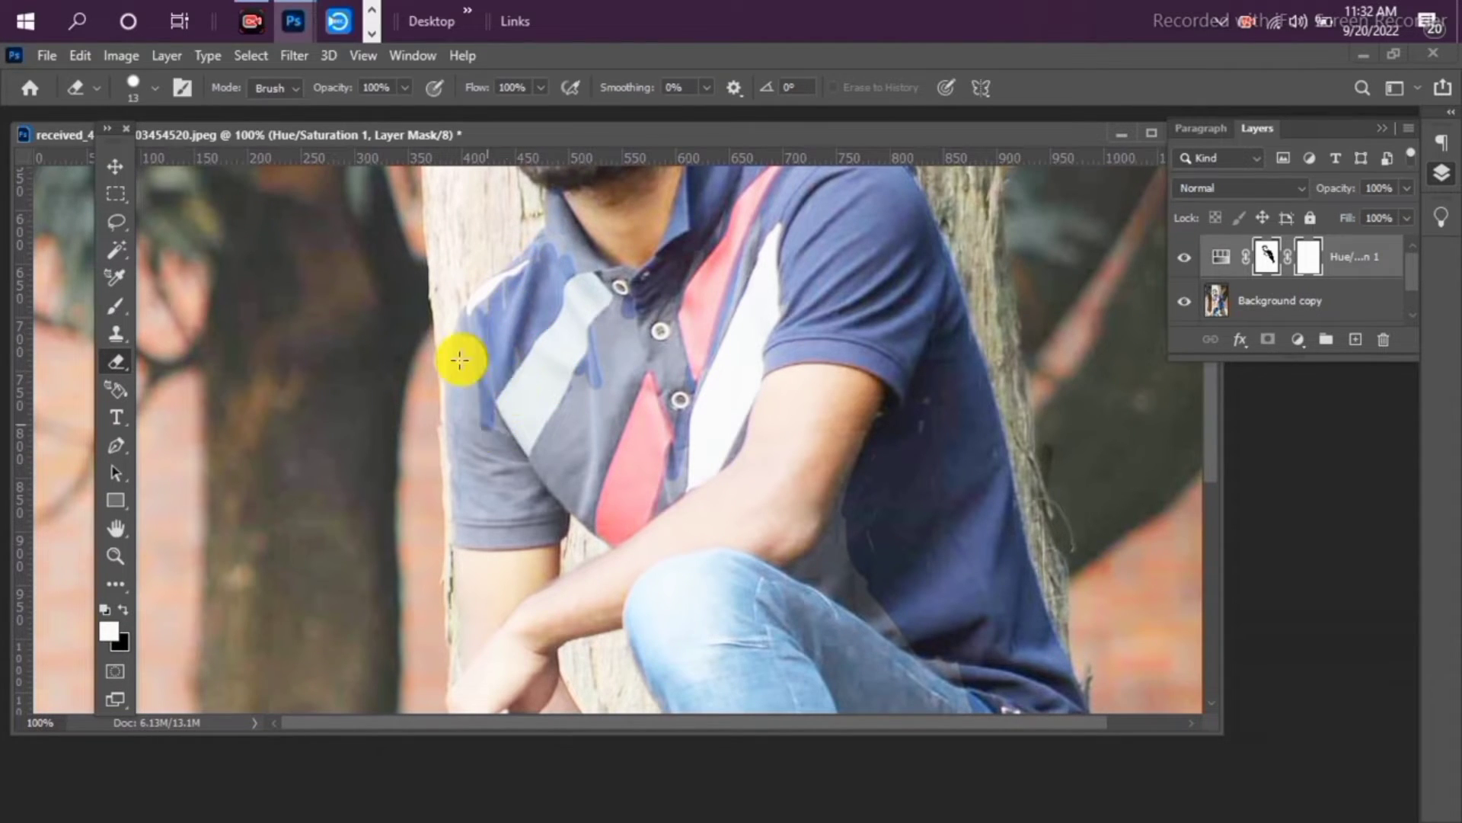
{"action": "mouse_move", "coordinate": [499, 431]}
{"action": "left_mouse_down"}
{"action": "mouse_move", "coordinate": [456, 310]}
{"action": "mouse_move", "coordinate": [477, 428]}
{"action": "mouse_move", "coordinate": [467, 438]}
{"action": "mouse_move", "coordinate": [471, 396]}
{"action": "mouse_move", "coordinate": [451, 417]}
{"action": "mouse_move", "coordinate": [467, 486]}
{"action": "mouse_move", "coordinate": [511, 454]}
{"action": "mouse_move", "coordinate": [506, 528]}
{"action": "mouse_move", "coordinate": [477, 421]}
{"action": "mouse_move", "coordinate": [523, 541]}
{"action": "mouse_move", "coordinate": [527, 419]}
{"action": "mouse_move", "coordinate": [582, 500]}
{"action": "mouse_move", "coordinate": [587, 379]}
{"action": "mouse_move", "coordinate": [605, 405]}
{"action": "mouse_move", "coordinate": [585, 435]}
{"action": "mouse_move", "coordinate": [577, 371]}
{"action": "mouse_move", "coordinate": [544, 446]}
{"action": "mouse_move", "coordinate": [499, 413]}
{"action": "mouse_move", "coordinate": [496, 306]}
{"action": "mouse_move", "coordinate": [488, 340]}
{"action": "left_mouse_up"}
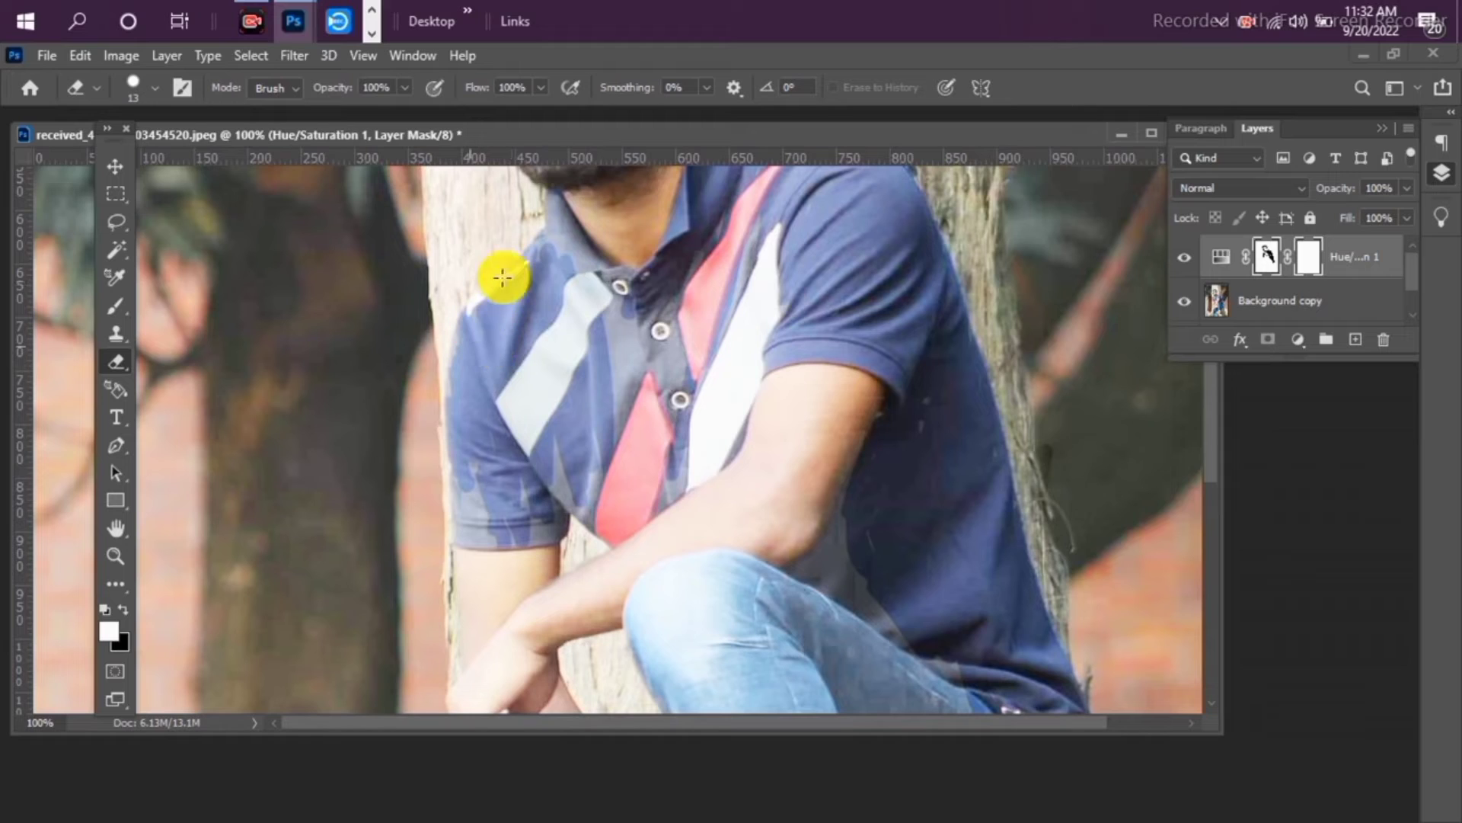
{"action": "left_click_drag", "start_coordinate": [610, 360], "coordinate": [620, 384]}
{"action": "mouse_move", "coordinate": [598, 310]}
{"action": "left_mouse_down"}
{"action": "mouse_move", "coordinate": [635, 325]}
{"action": "mouse_move", "coordinate": [613, 275]}
{"action": "mouse_move", "coordinate": [651, 386]}
{"action": "mouse_move", "coordinate": [683, 276]}
{"action": "mouse_move", "coordinate": [680, 421]}
{"action": "left_mouse_up"}
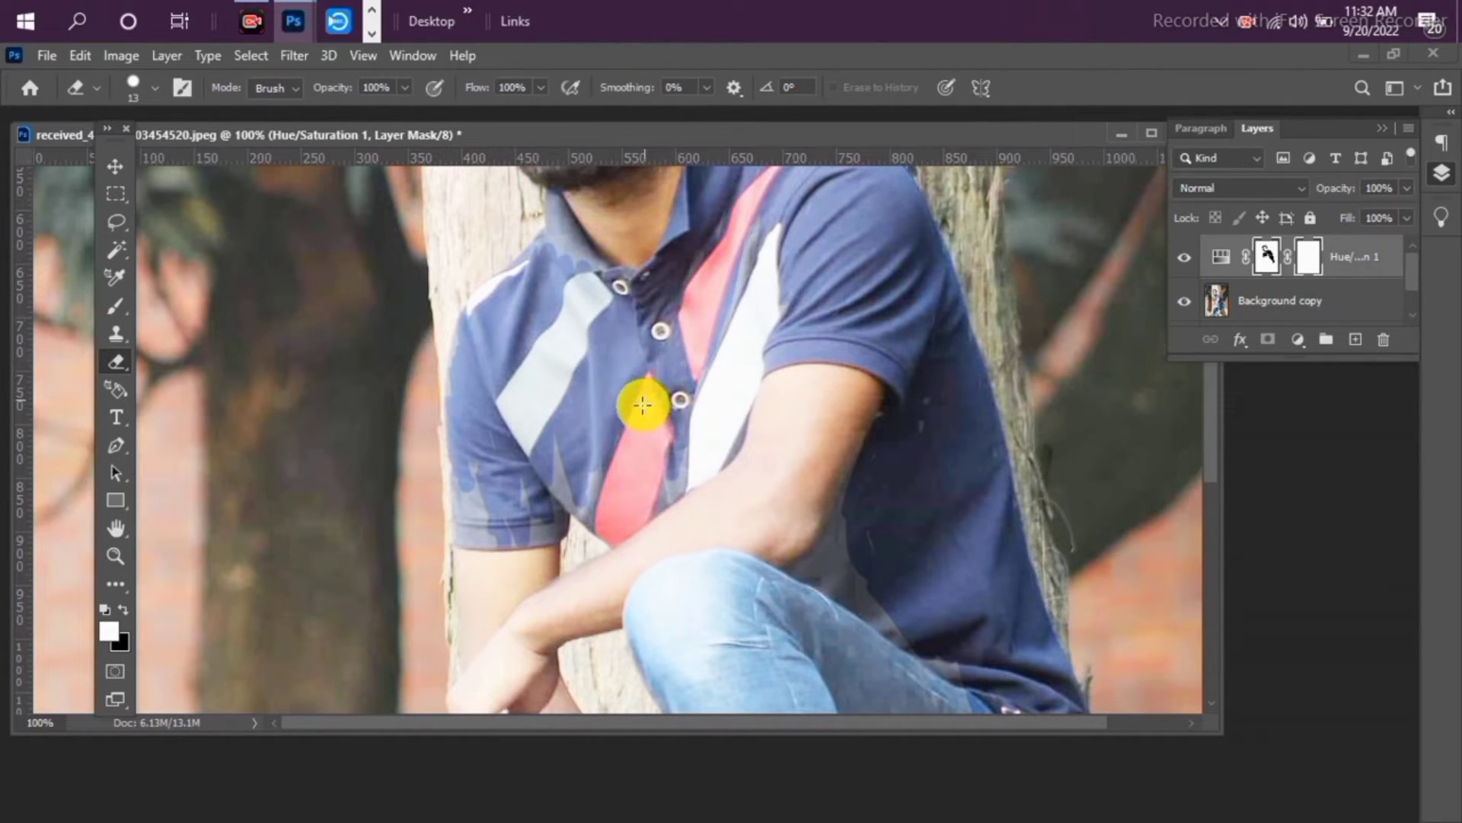
{"action": "mouse_move", "coordinate": [563, 455]}
{"action": "left_mouse_down"}
{"action": "mouse_move", "coordinate": [558, 515]}
{"action": "mouse_move", "coordinate": [499, 486]}
{"action": "mouse_move", "coordinate": [479, 513]}
{"action": "left_mouse_up"}
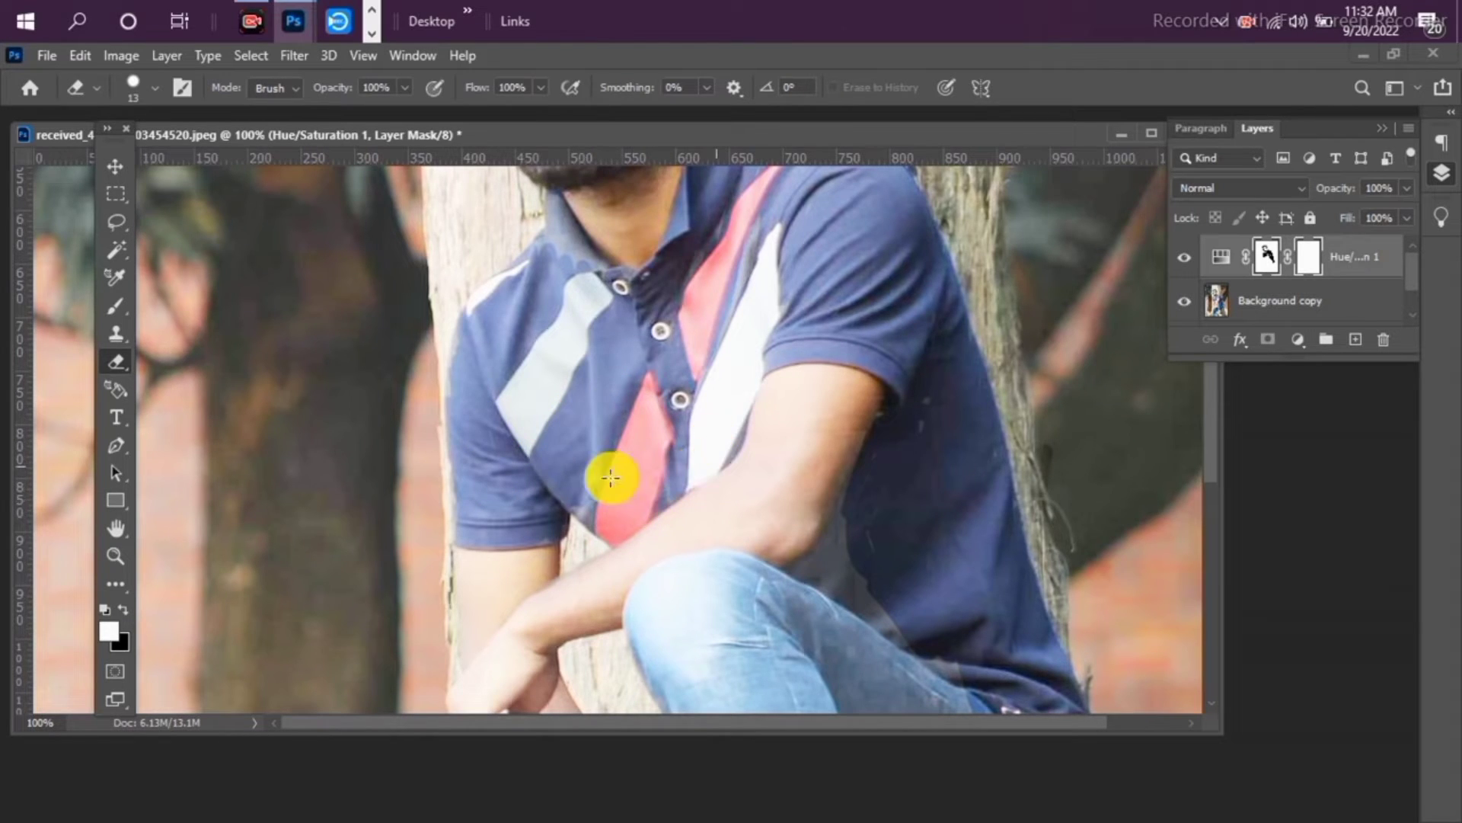
{"action": "scroll", "coordinate": [584, 342], "scroll_direction": "up", "scroll_amount": 1}
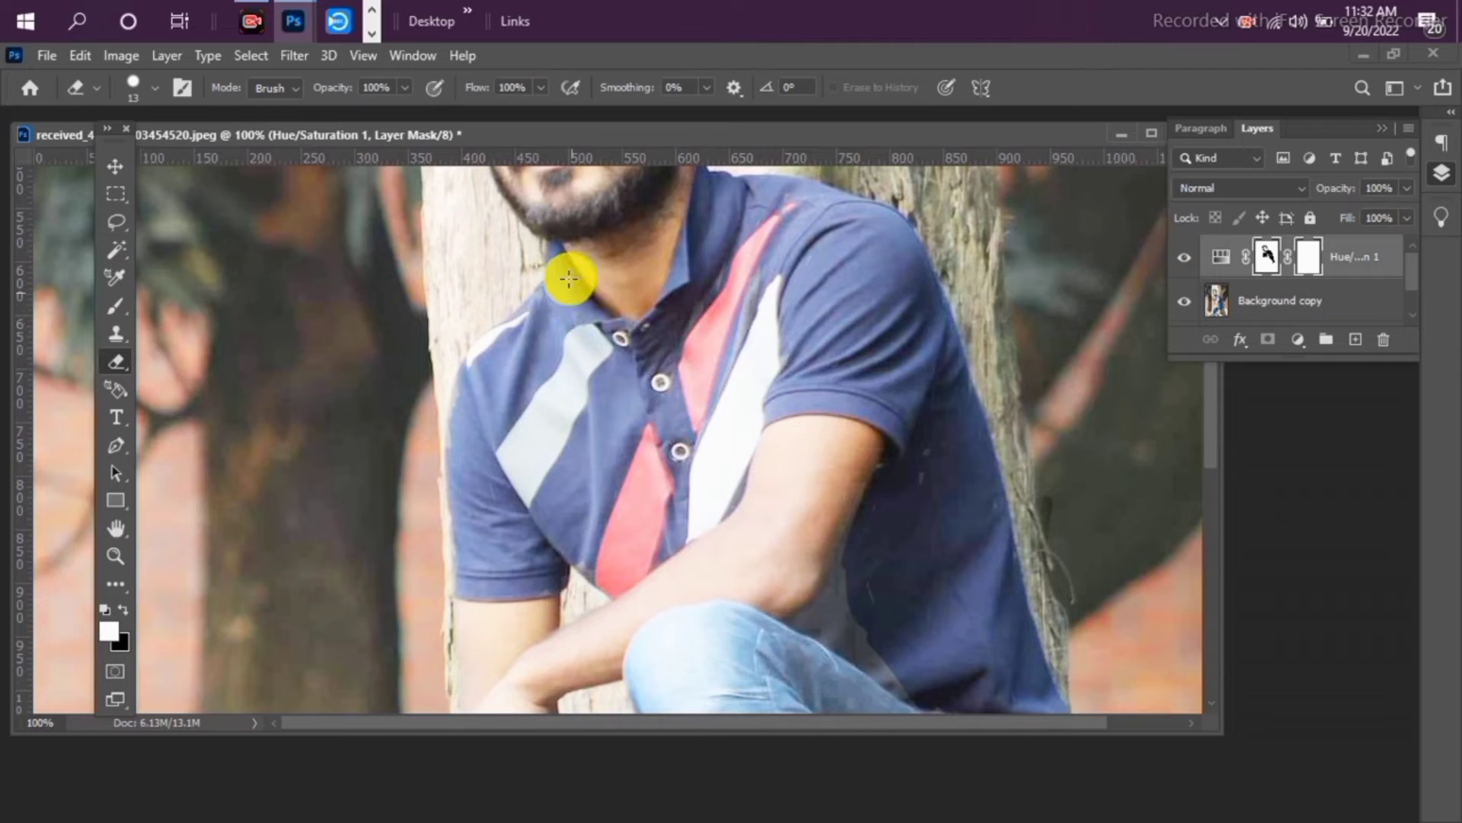
{"action": "scroll", "coordinate": [658, 362], "scroll_direction": "up", "scroll_amount": 4}
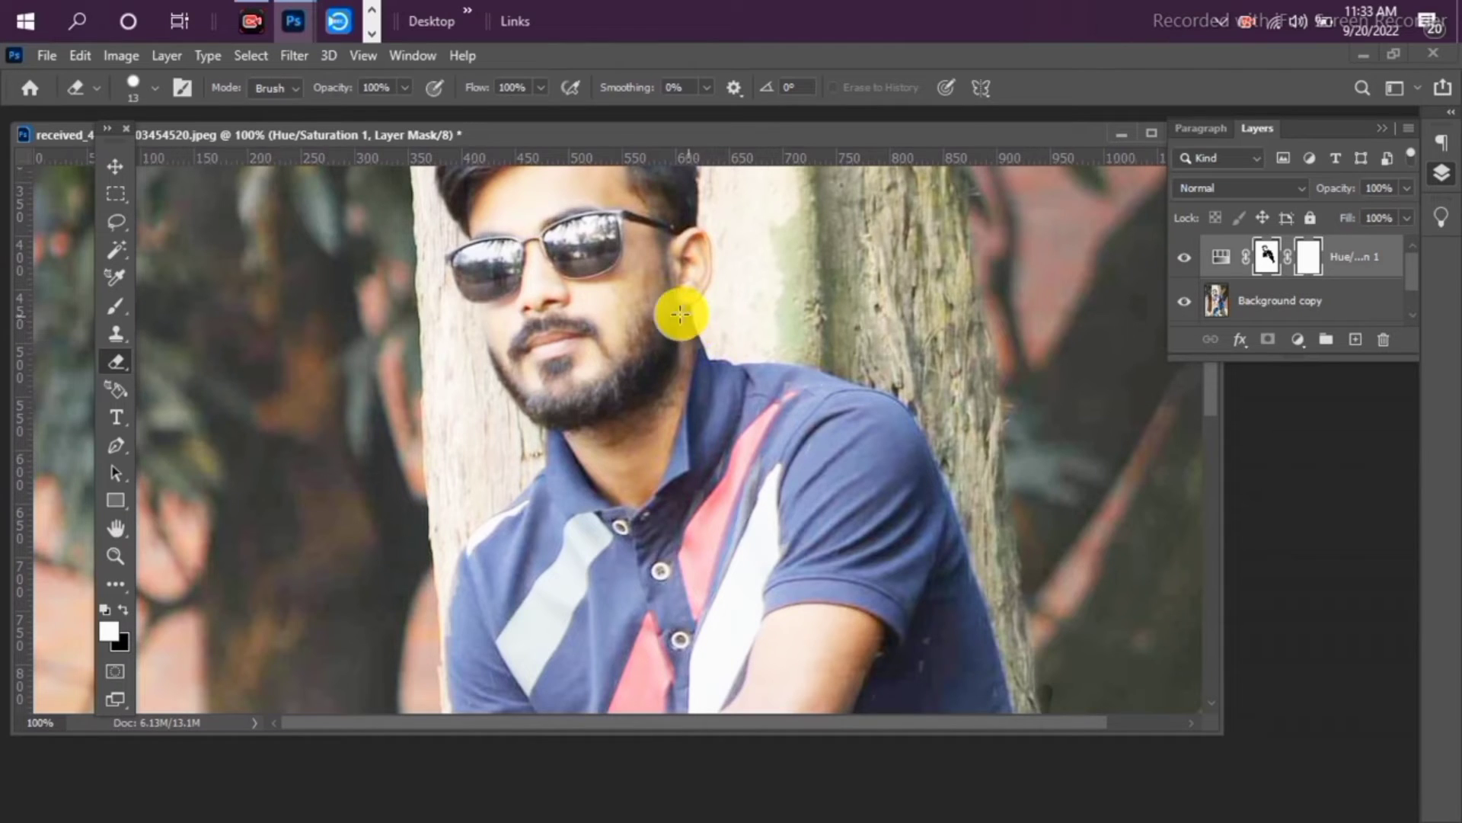
Erase the mask over the front of the raised jeans leg below the knee
{"action": "scroll", "coordinate": [604, 336], "scroll_direction": "up", "scroll_amount": 3}
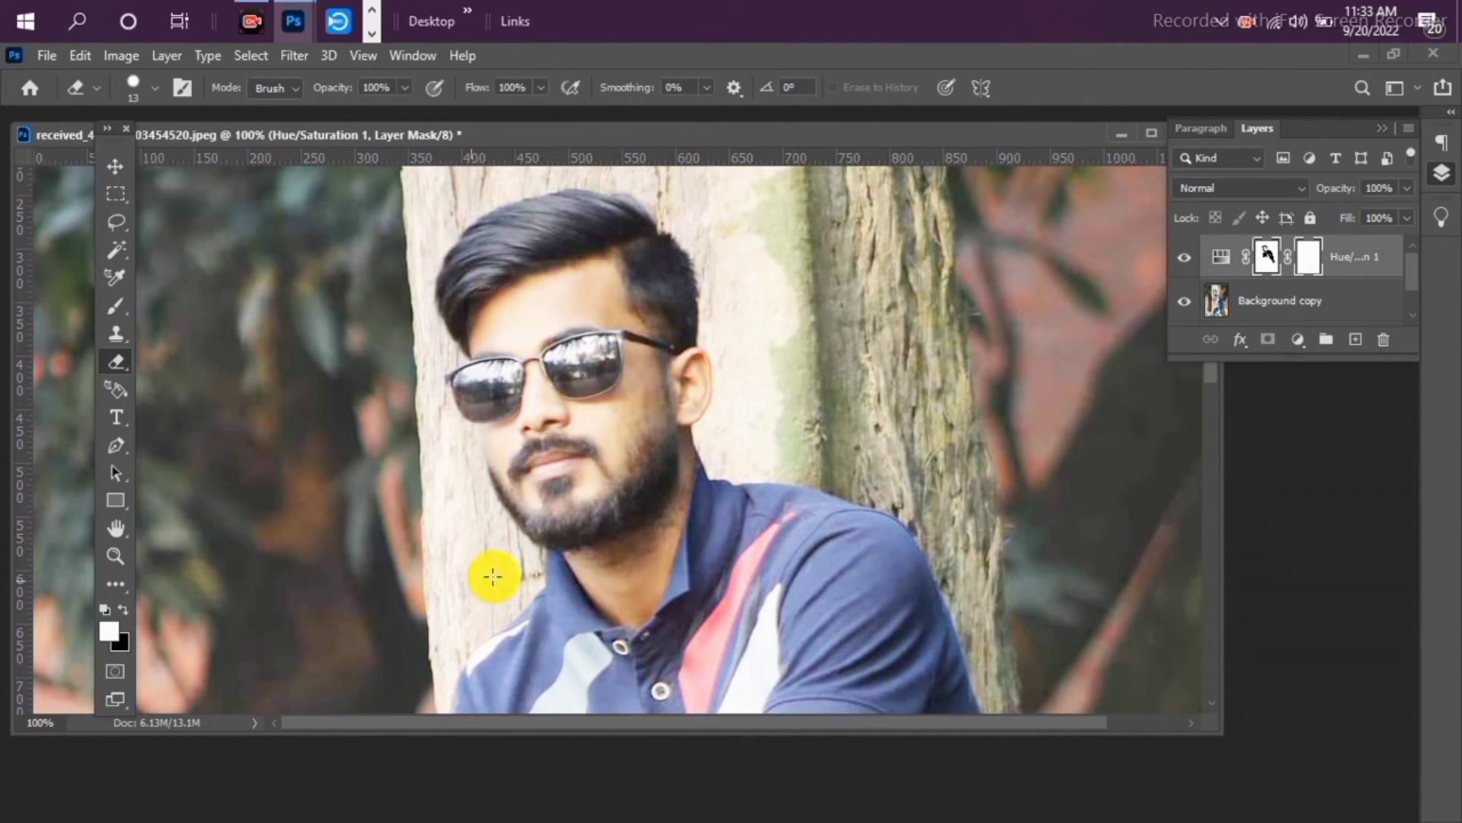
{"action": "scroll", "coordinate": [493, 576], "scroll_direction": "down", "scroll_amount": 12}
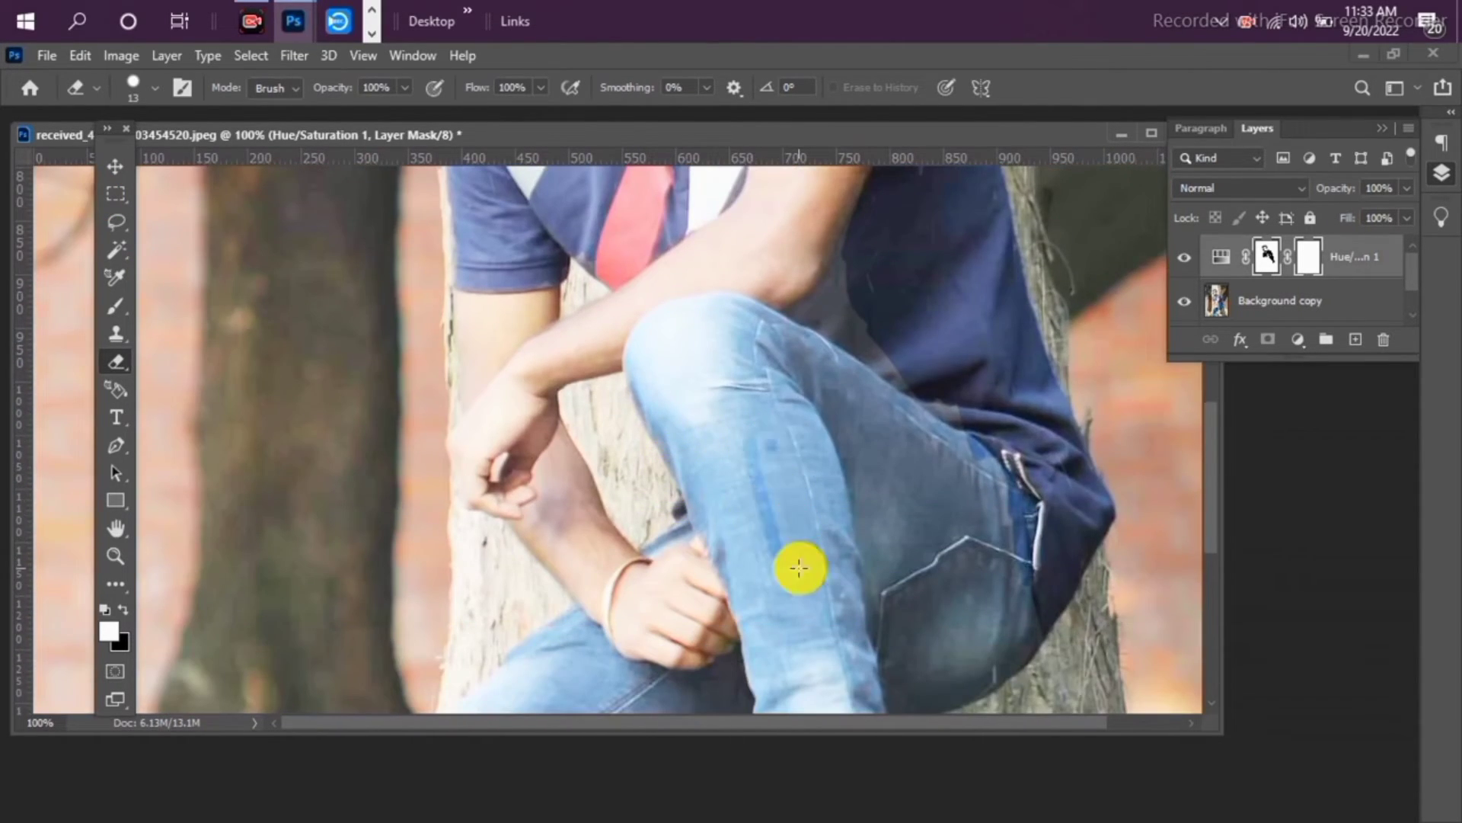
{"action": "mouse_move", "coordinate": [799, 567]}
{"action": "left_mouse_down"}
{"action": "mouse_move", "coordinate": [778, 451]}
{"action": "mouse_move", "coordinate": [769, 521]}
{"action": "mouse_move", "coordinate": [806, 579]}
{"action": "mouse_move", "coordinate": [780, 443]}
{"action": "mouse_move", "coordinate": [797, 535]}
{"action": "mouse_move", "coordinate": [777, 563]}
{"action": "mouse_move", "coordinate": [760, 503]}
{"action": "left_mouse_up"}
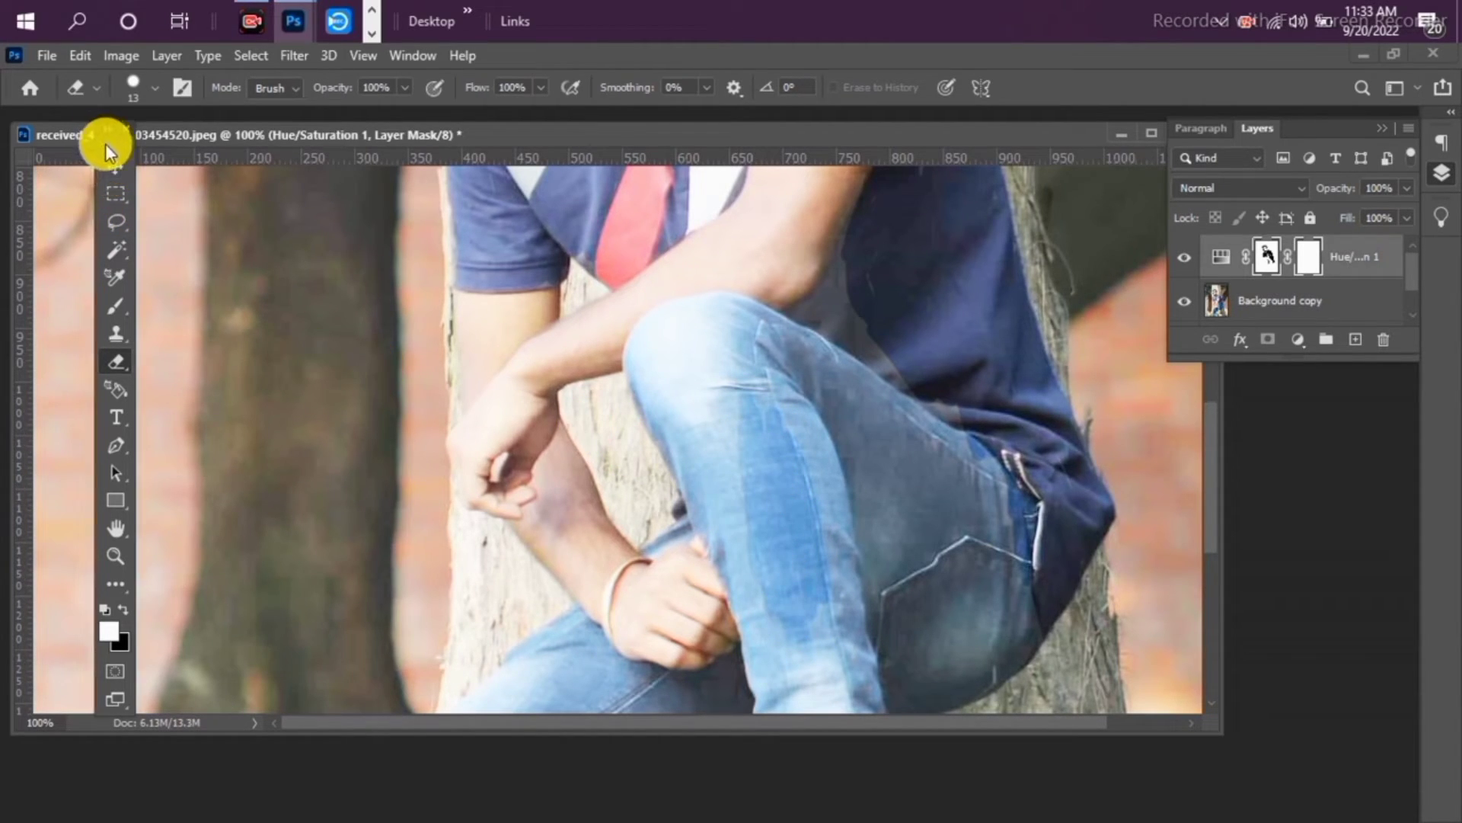
Reposition the tools nearer the edge of the photo and switch to the Mixer Brush tool
{"action": "left_click_drag", "start_coordinate": [106, 149], "coordinate": [38, 137]}
{"action": "left_click", "coordinate": [48, 297]}
{"action": "scroll", "coordinate": [709, 404], "scroll_direction": "up", "scroll_amount": 3}
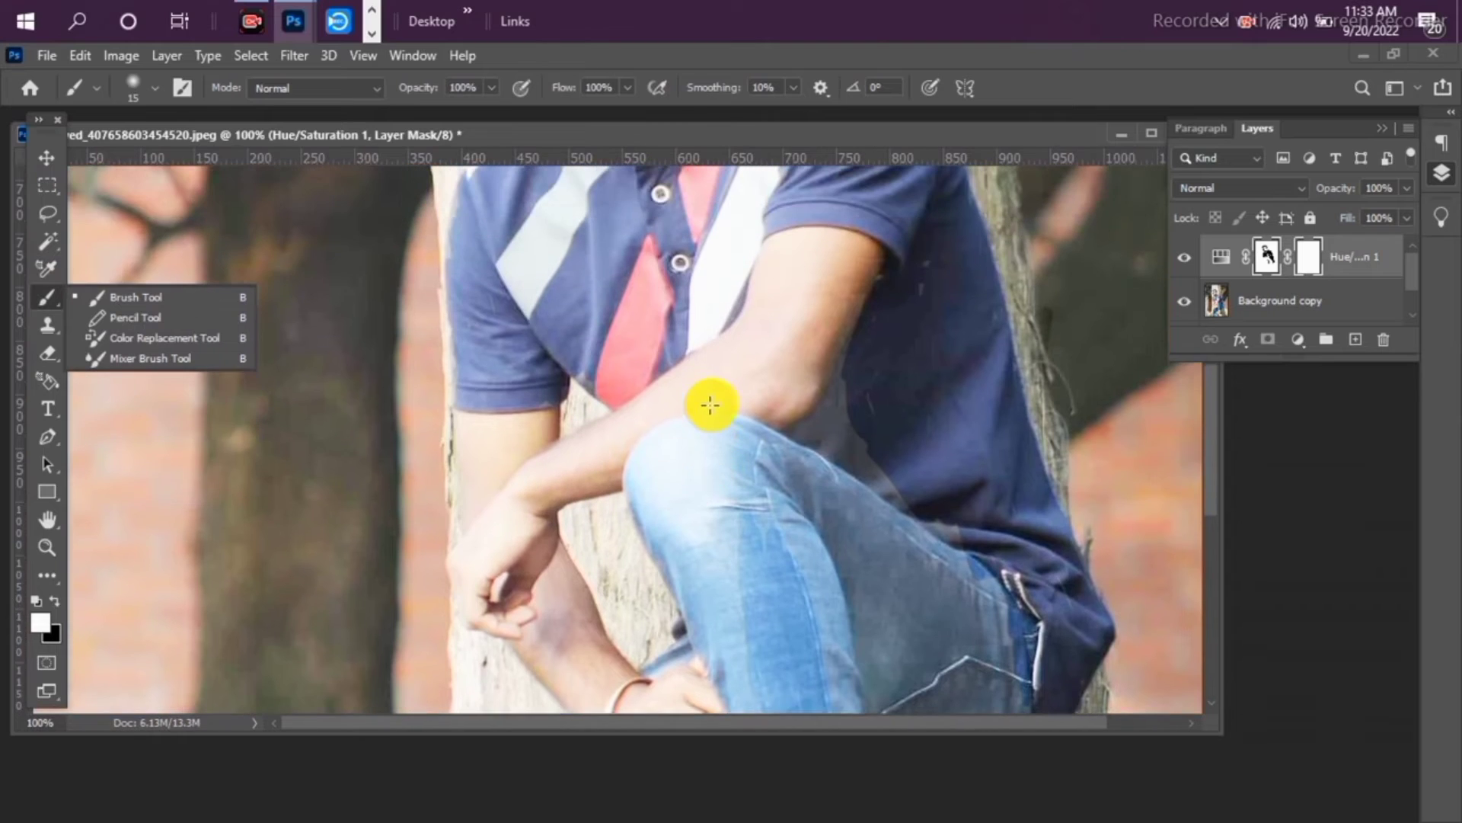
{"action": "left_click", "coordinate": [151, 358]}
Add a second Hue/Saturation adjustment layer above the first one
{"action": "scroll", "coordinate": [735, 327], "scroll_direction": "up", "scroll_amount": 4}
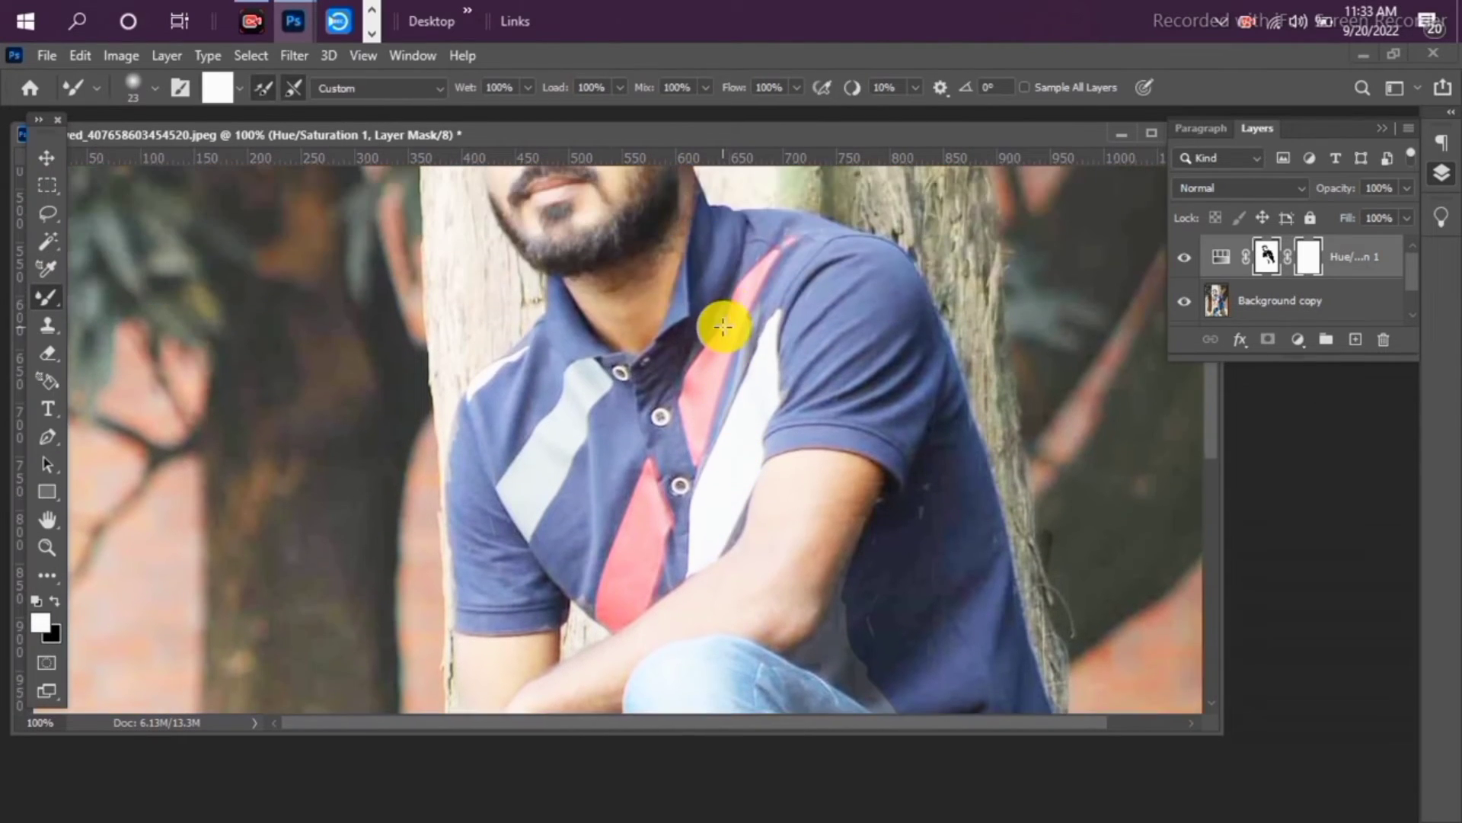
{"action": "scroll", "coordinate": [723, 327], "scroll_direction": "up", "scroll_amount": 4}
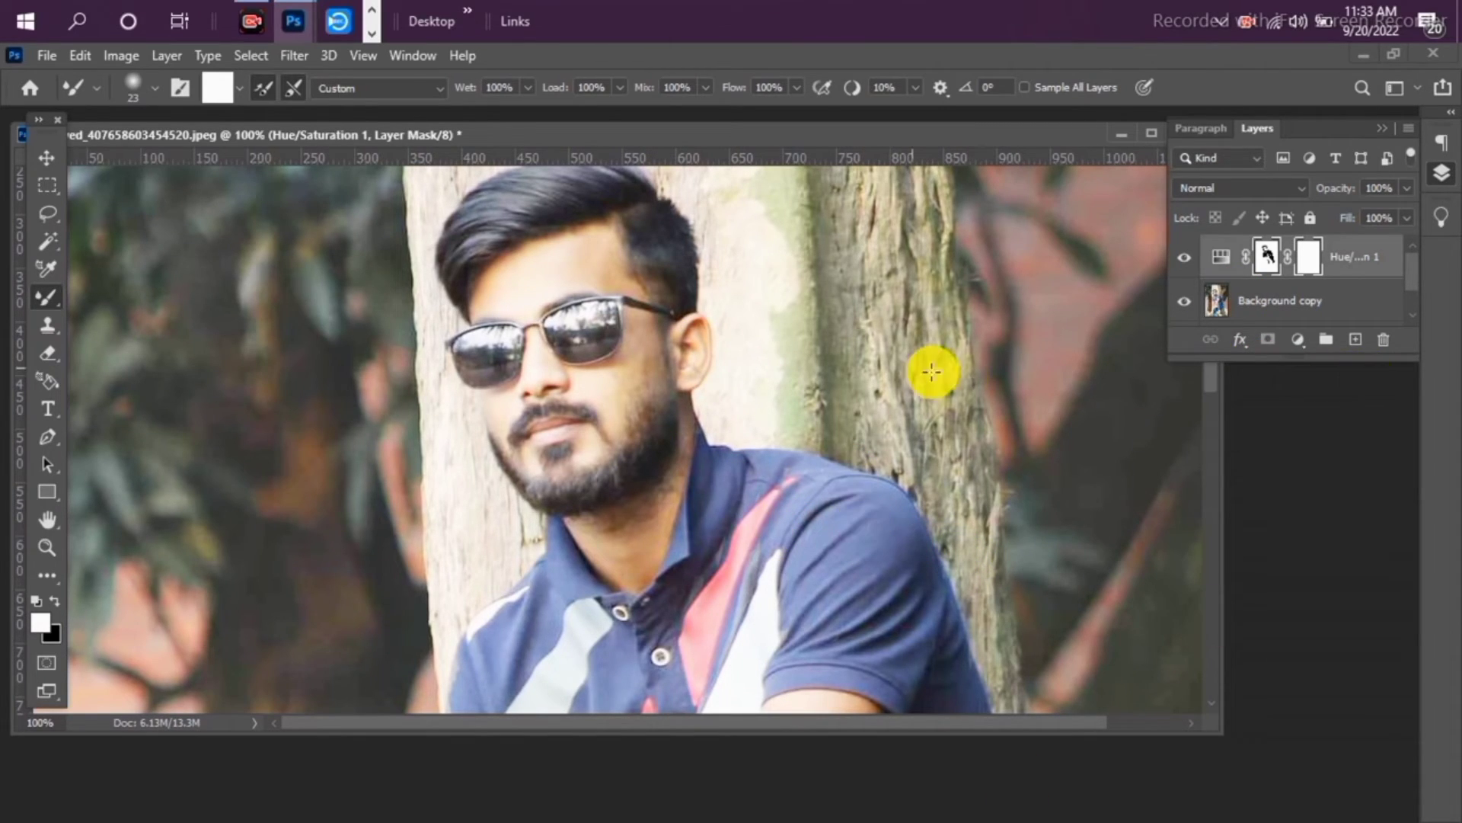
{"action": "scroll", "coordinate": [1287, 323], "scroll_direction": "down", "scroll_amount": 1}
{"action": "left_click", "coordinate": [1298, 339]}
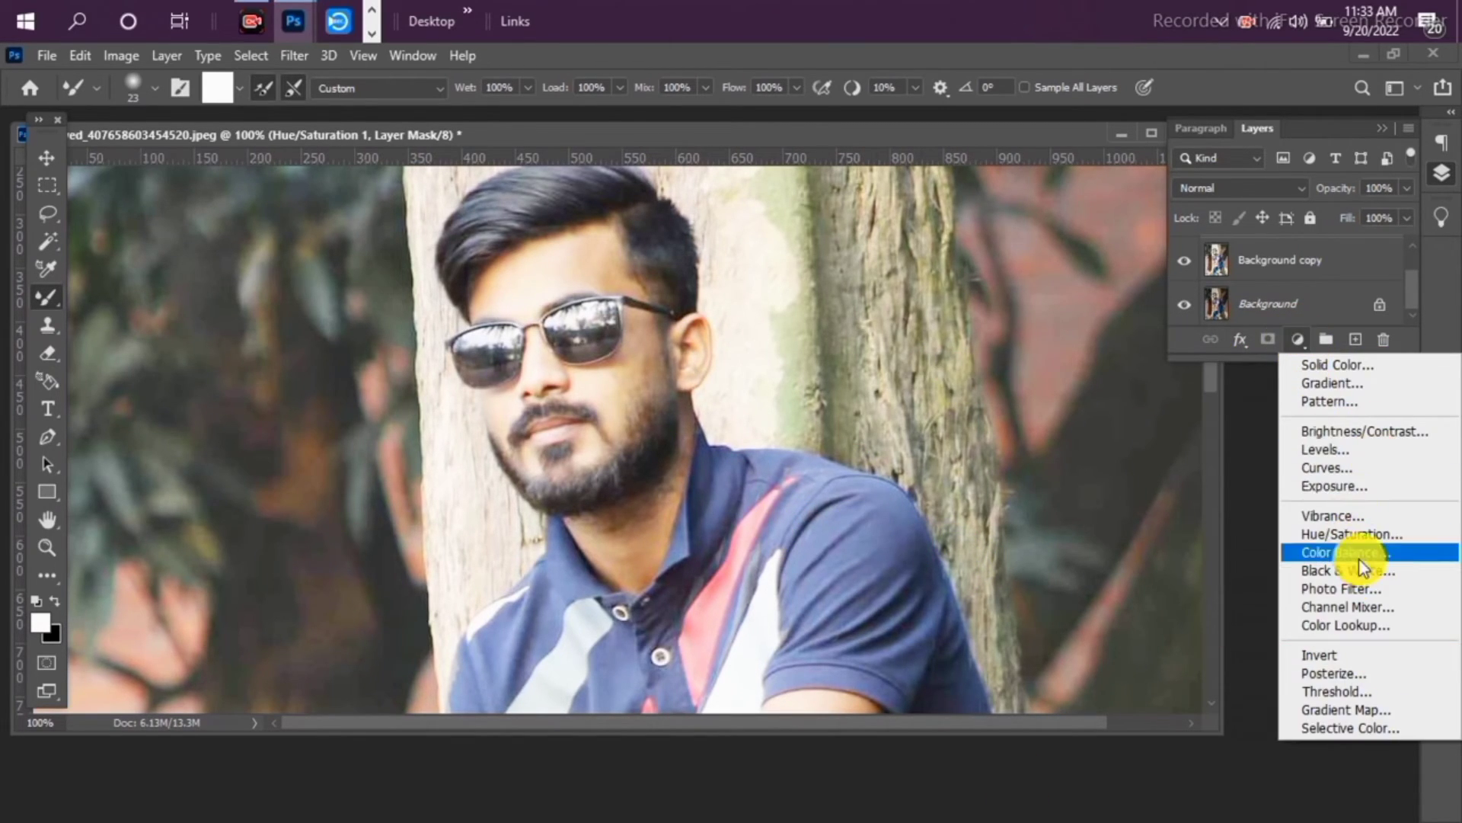
{"action": "left_click", "coordinate": [1349, 533]}
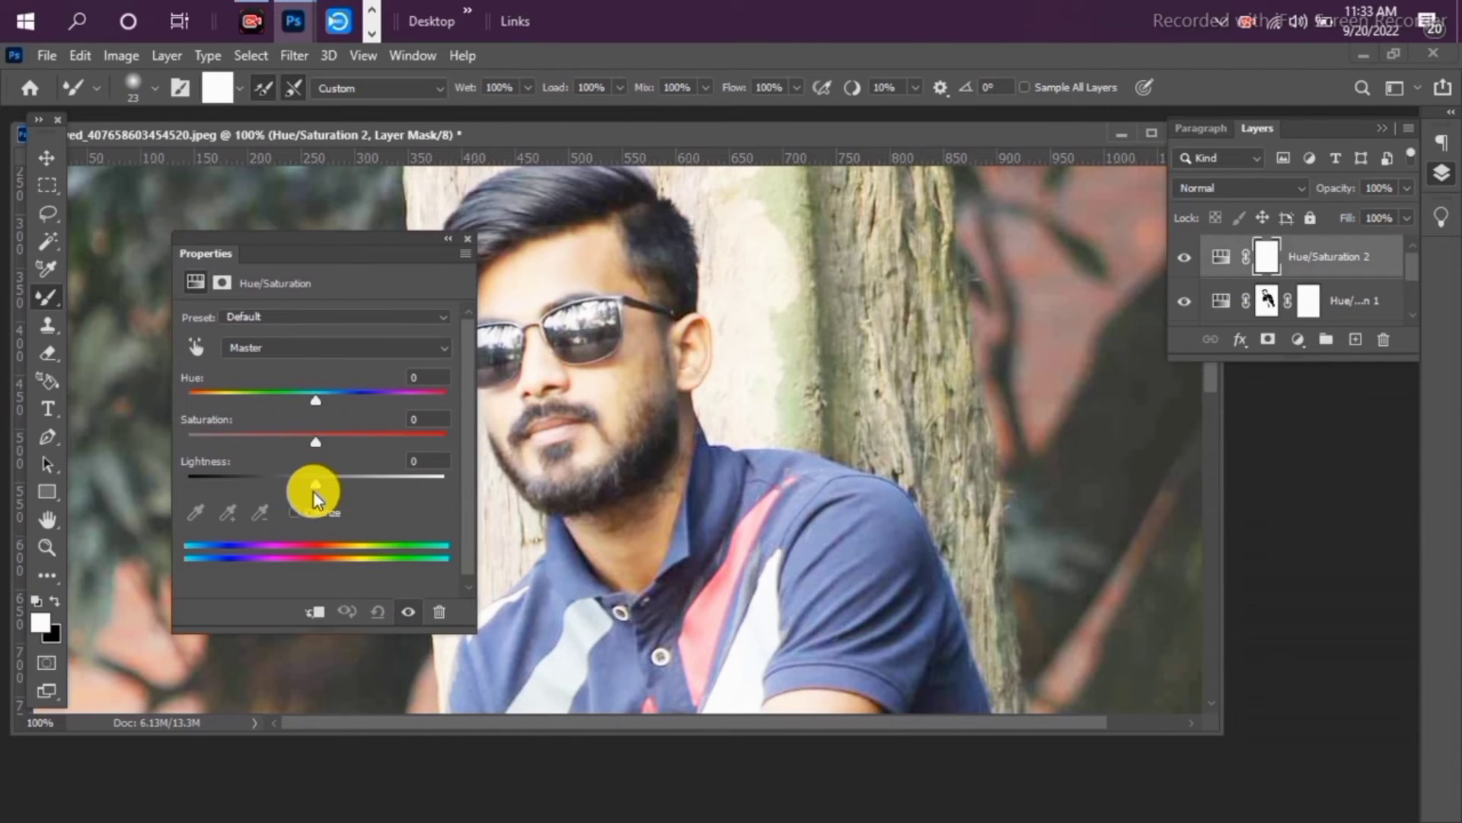
Raise the Lightness of the second Hue/Saturation adjustment layer
{"action": "left_click_drag", "start_coordinate": [341, 494], "coordinate": [339, 493]}
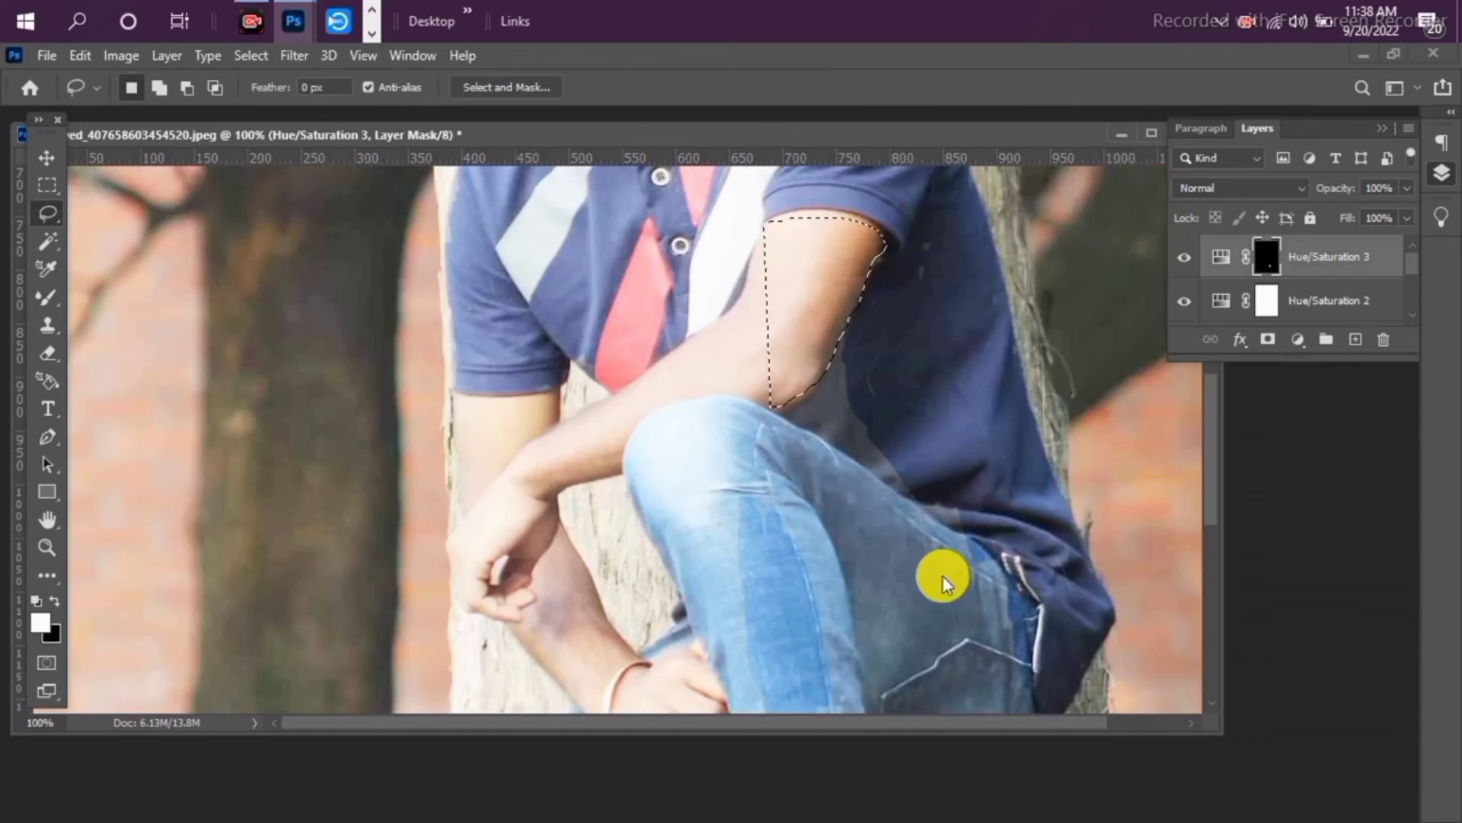
Add a Hue/Saturation adjustment layer for the selected upper arm and elbow, and set its Lightness to about +16
{"action": "left_click", "coordinate": [1298, 340]}
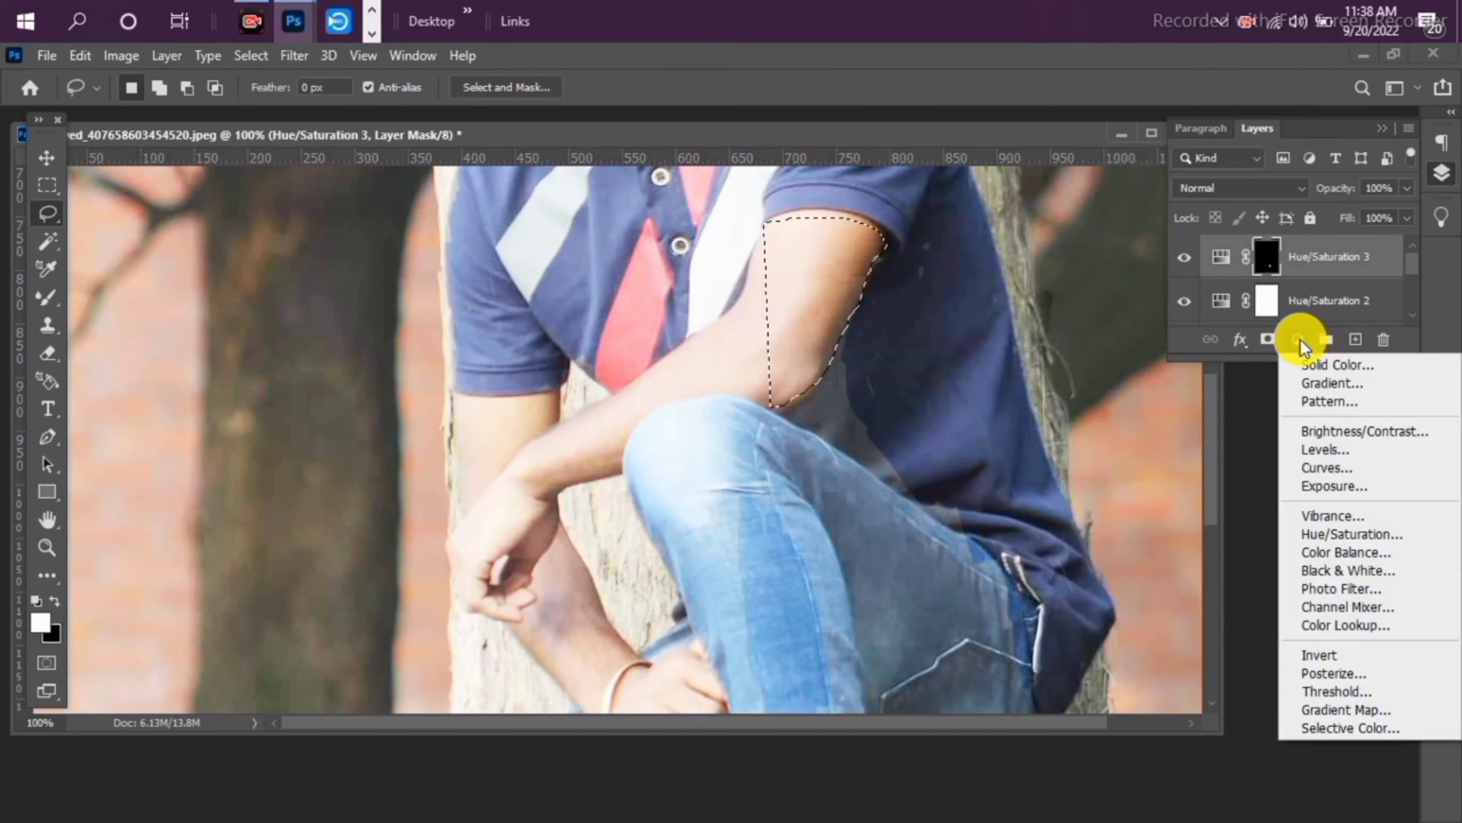
{"action": "left_click", "coordinate": [1352, 534]}
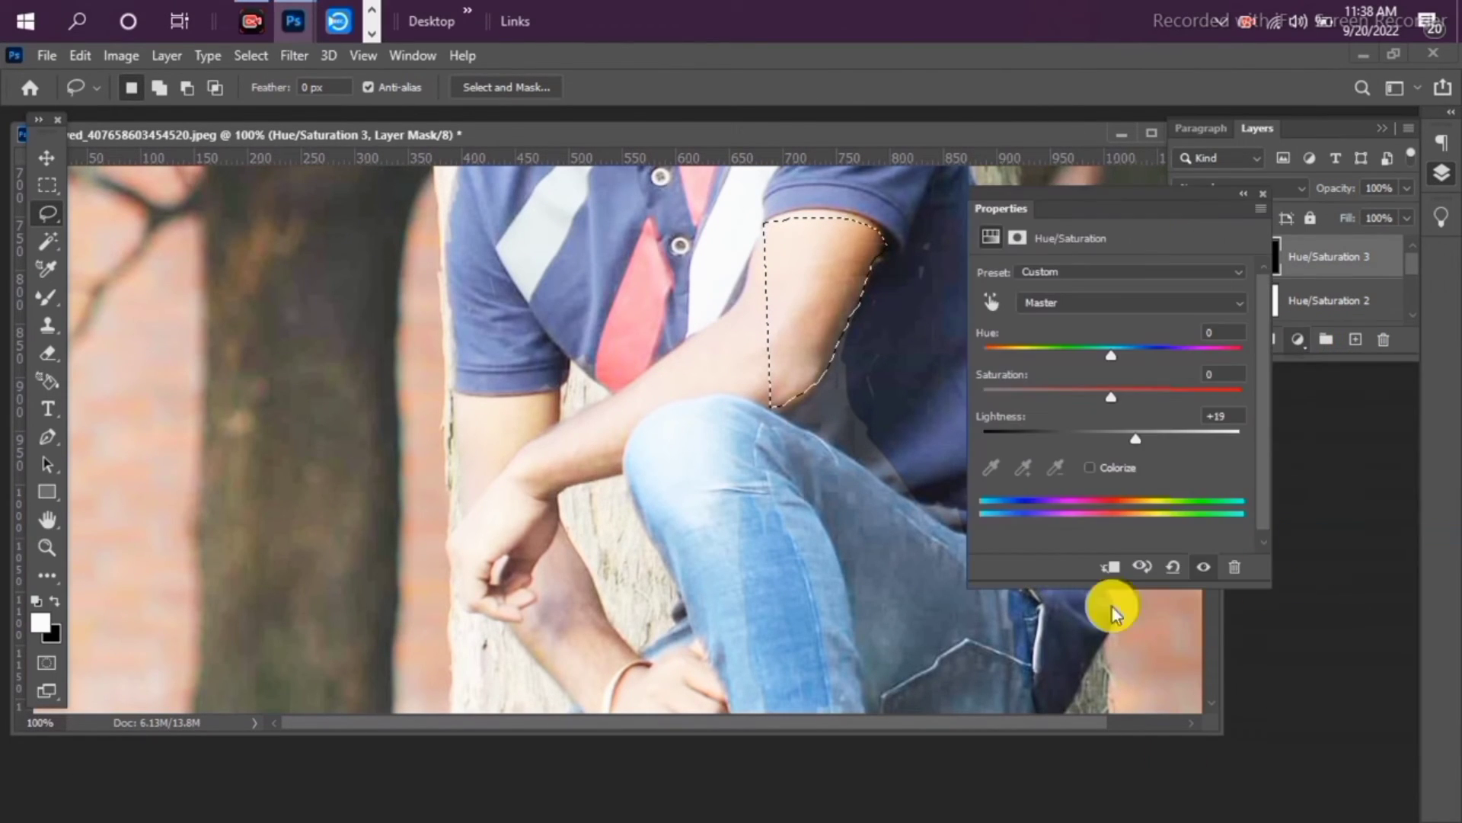
{"action": "left_click_drag", "start_coordinate": [1123, 434], "coordinate": [1131, 434]}
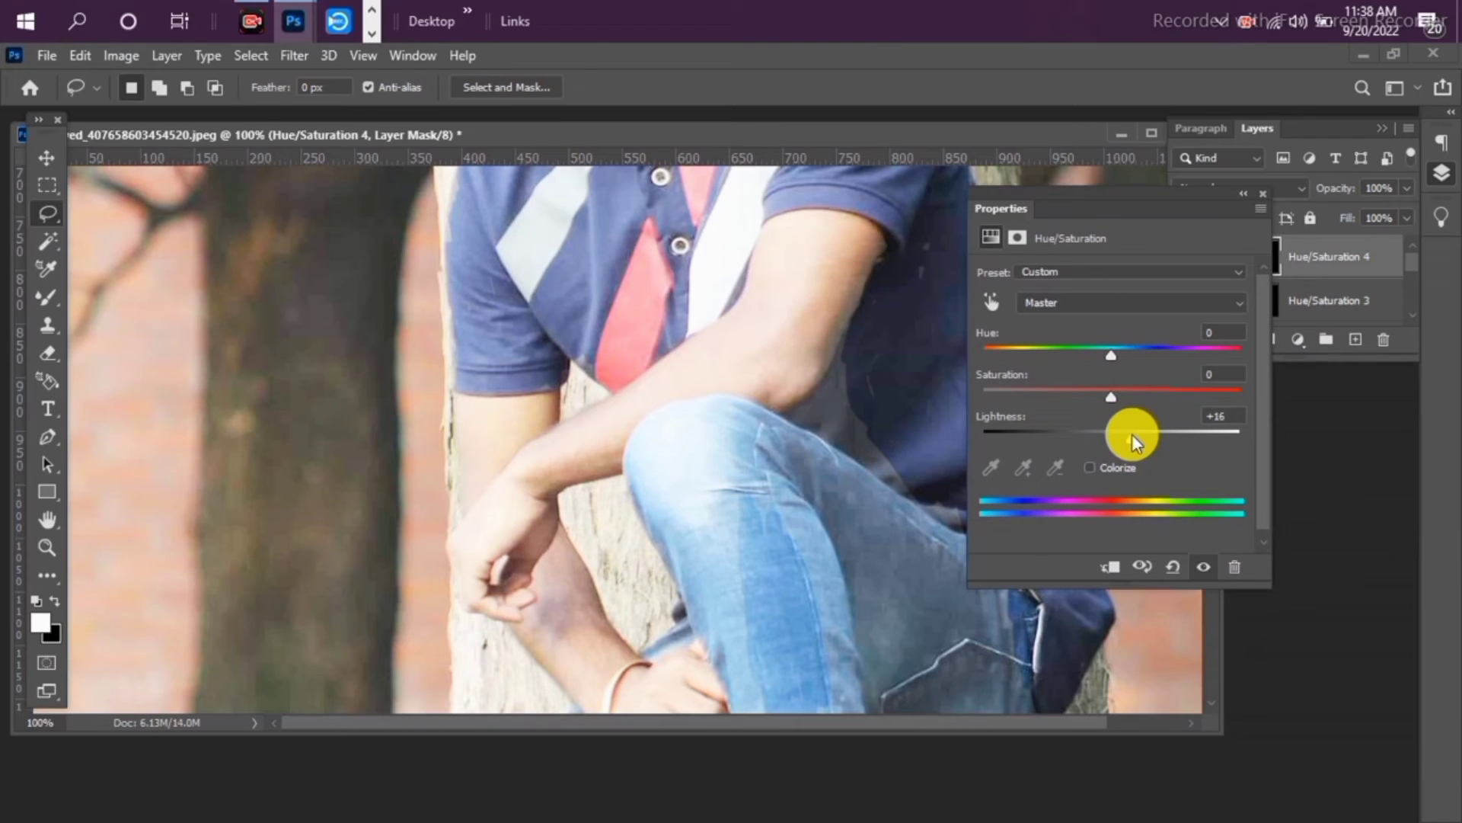
{"action": "left_click", "coordinate": [1262, 195]}
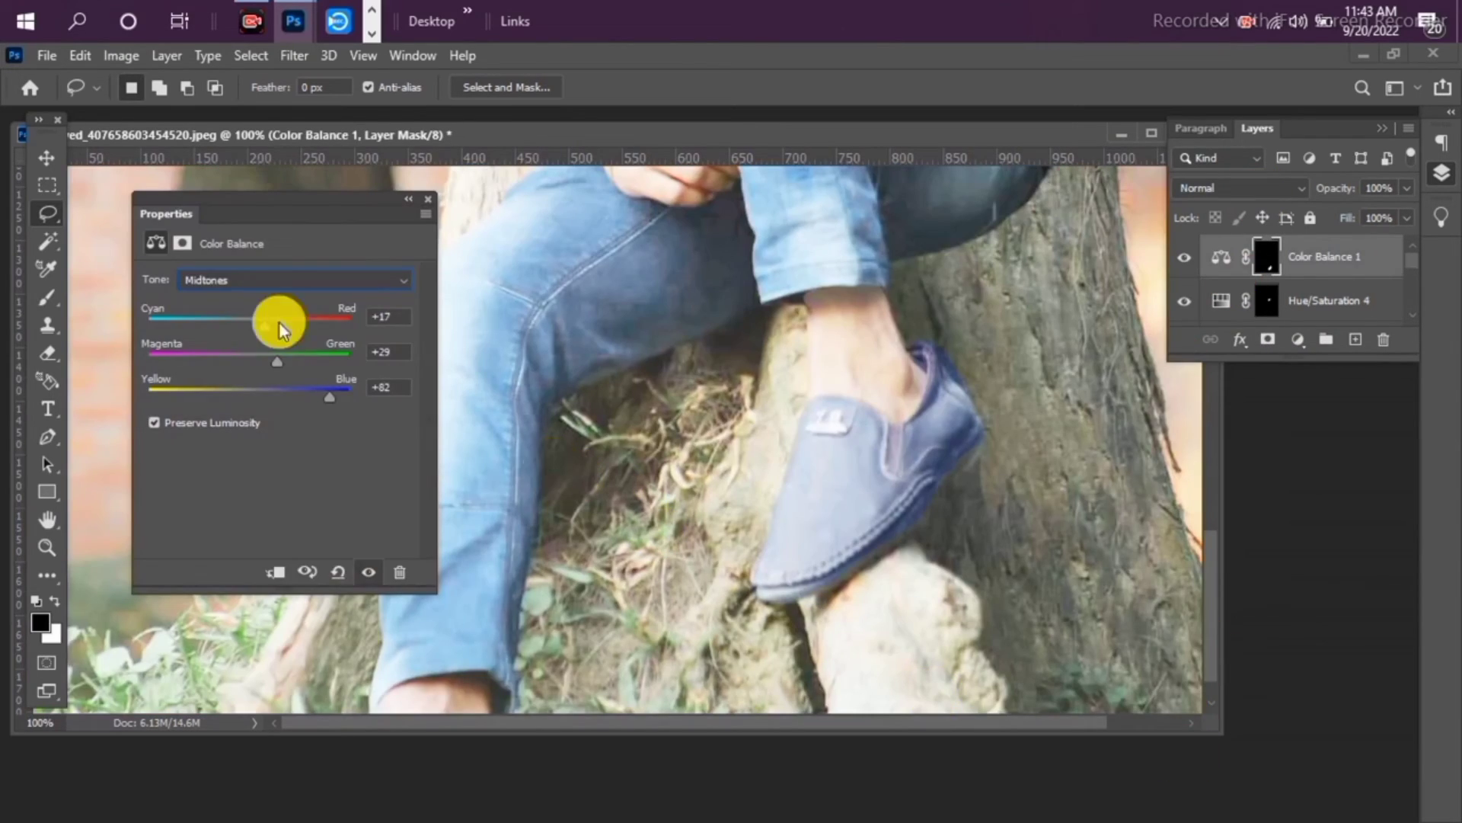
{"action": "left_click", "coordinate": [284, 279]}
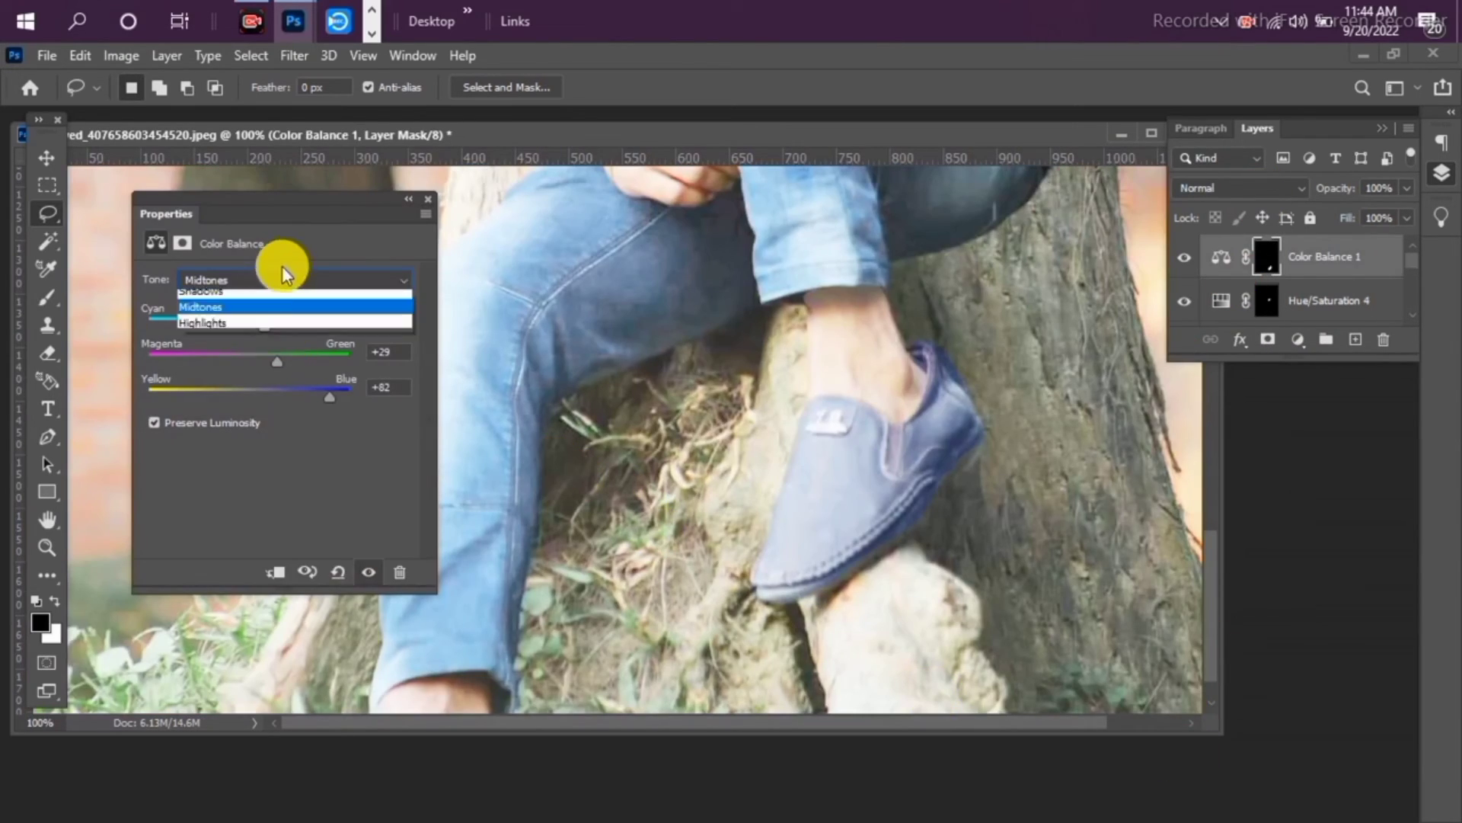
{"action": "left_click", "coordinate": [285, 362]}
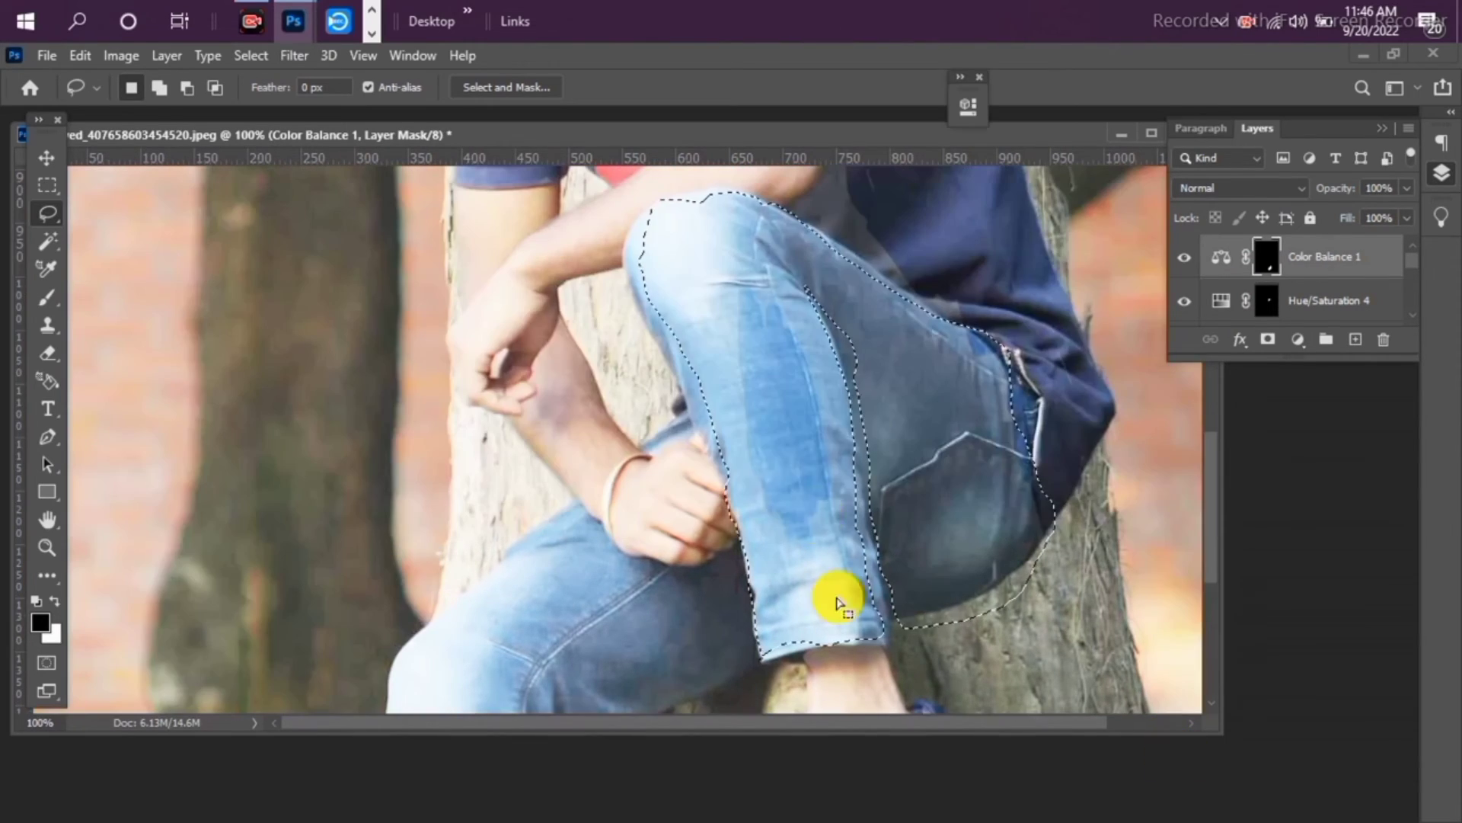
Add a Color Balance adjustment layer for the selected raised jeans leg and move its settings clear of the leg
{"action": "left_click", "coordinate": [1298, 339]}
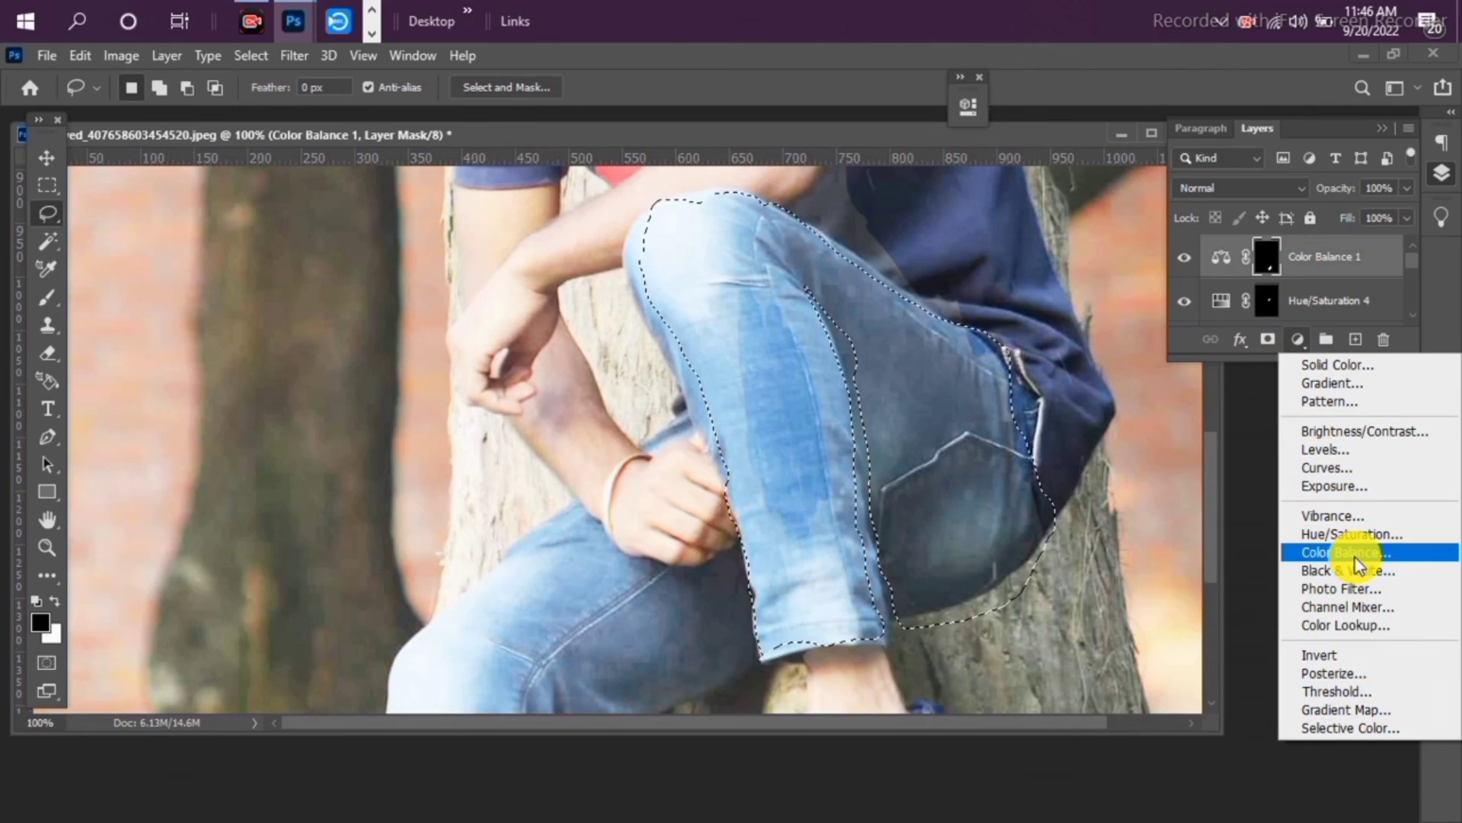
{"action": "left_click", "coordinate": [1345, 552]}
{"action": "left_click_drag", "start_coordinate": [826, 130], "coordinate": [349, 209]}
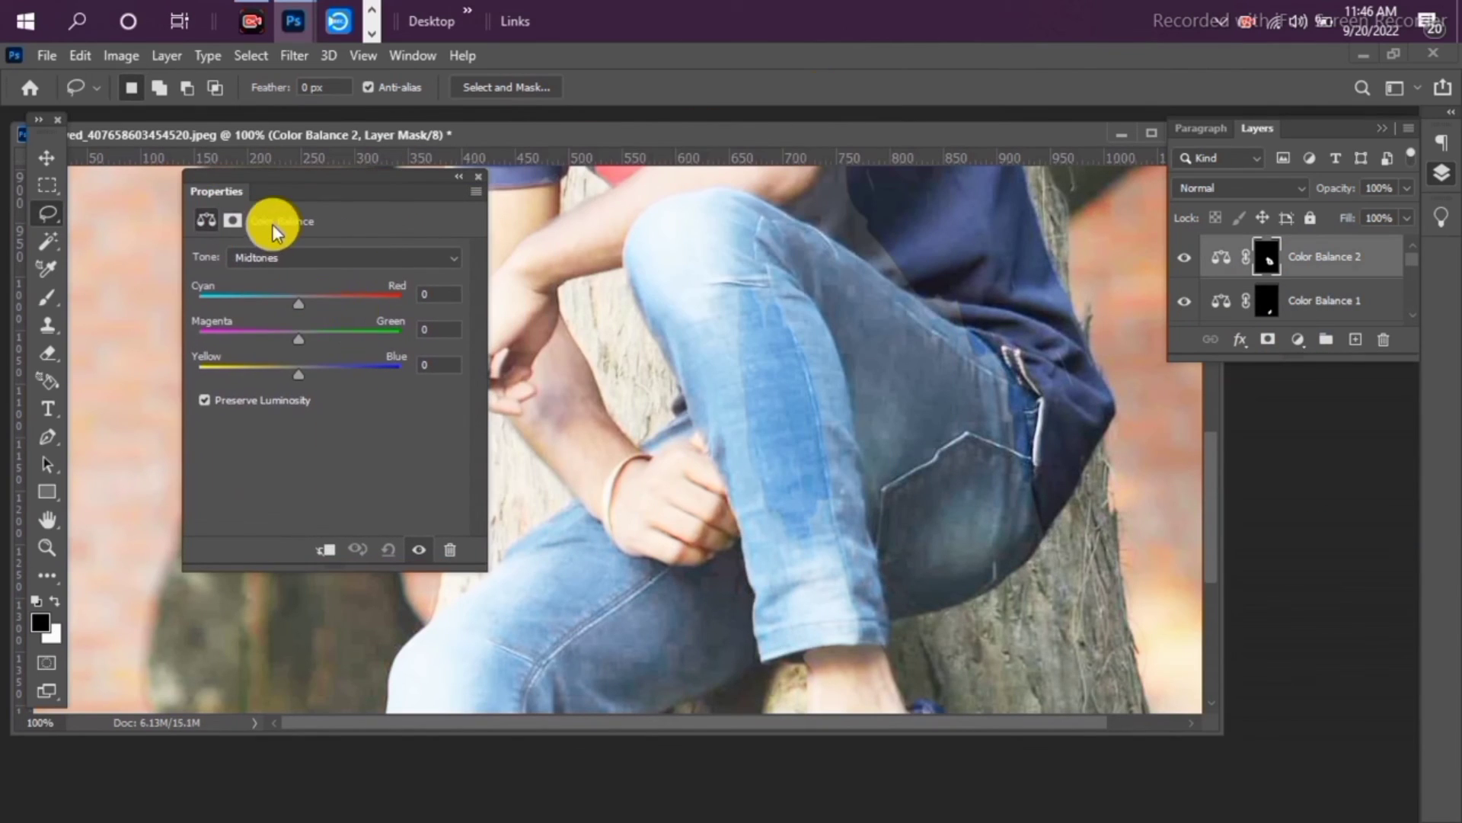
Set the jeans leg's Color Balance highlights to Cyan-Red -39, Magenta-Green +25 and Yellow-Blue +65
{"action": "left_click", "coordinate": [454, 259]}
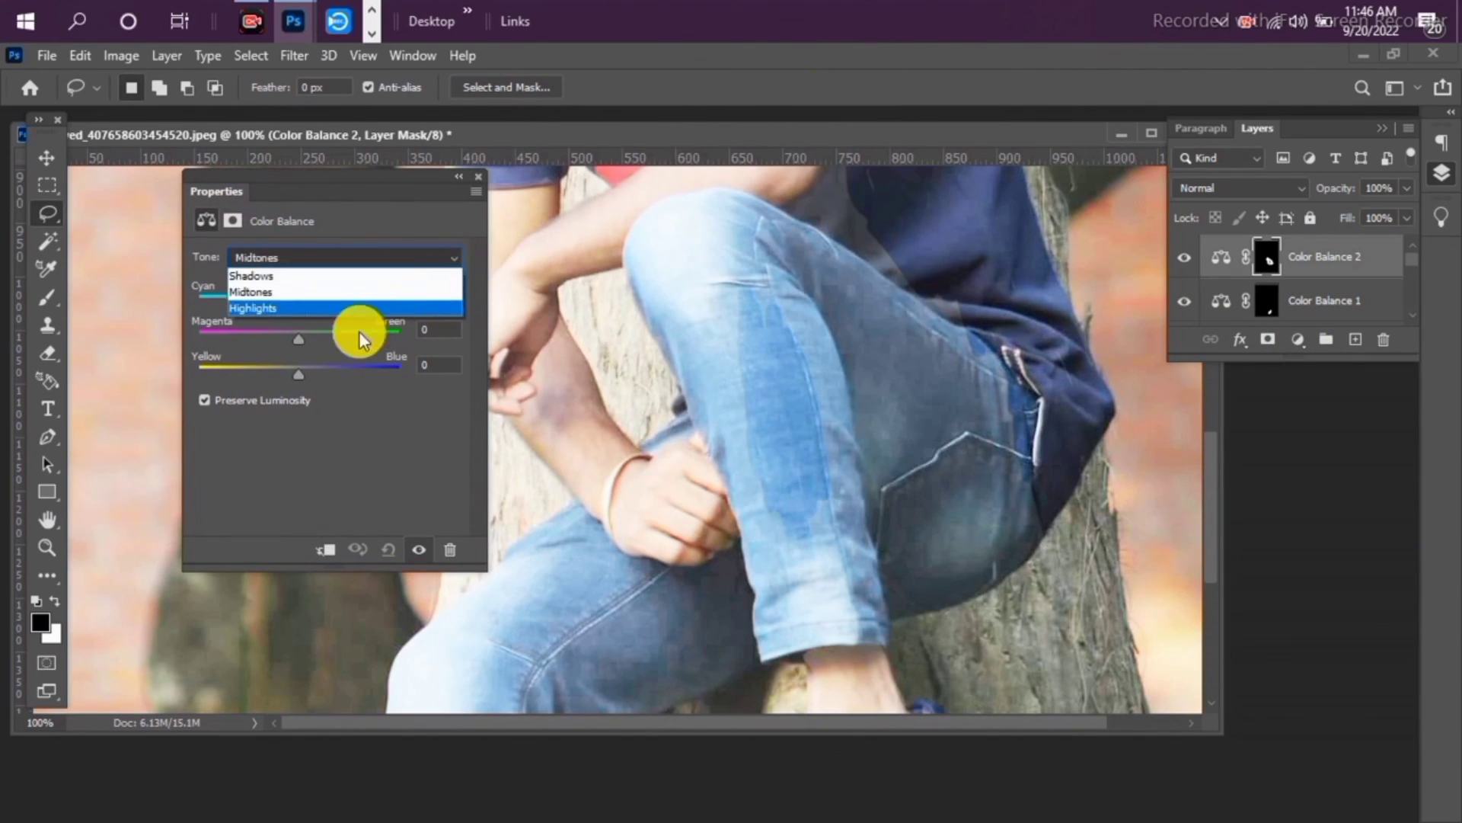
{"action": "left_click", "coordinate": [345, 307]}
{"action": "left_click_drag", "start_coordinate": [299, 297], "coordinate": [260, 302]}
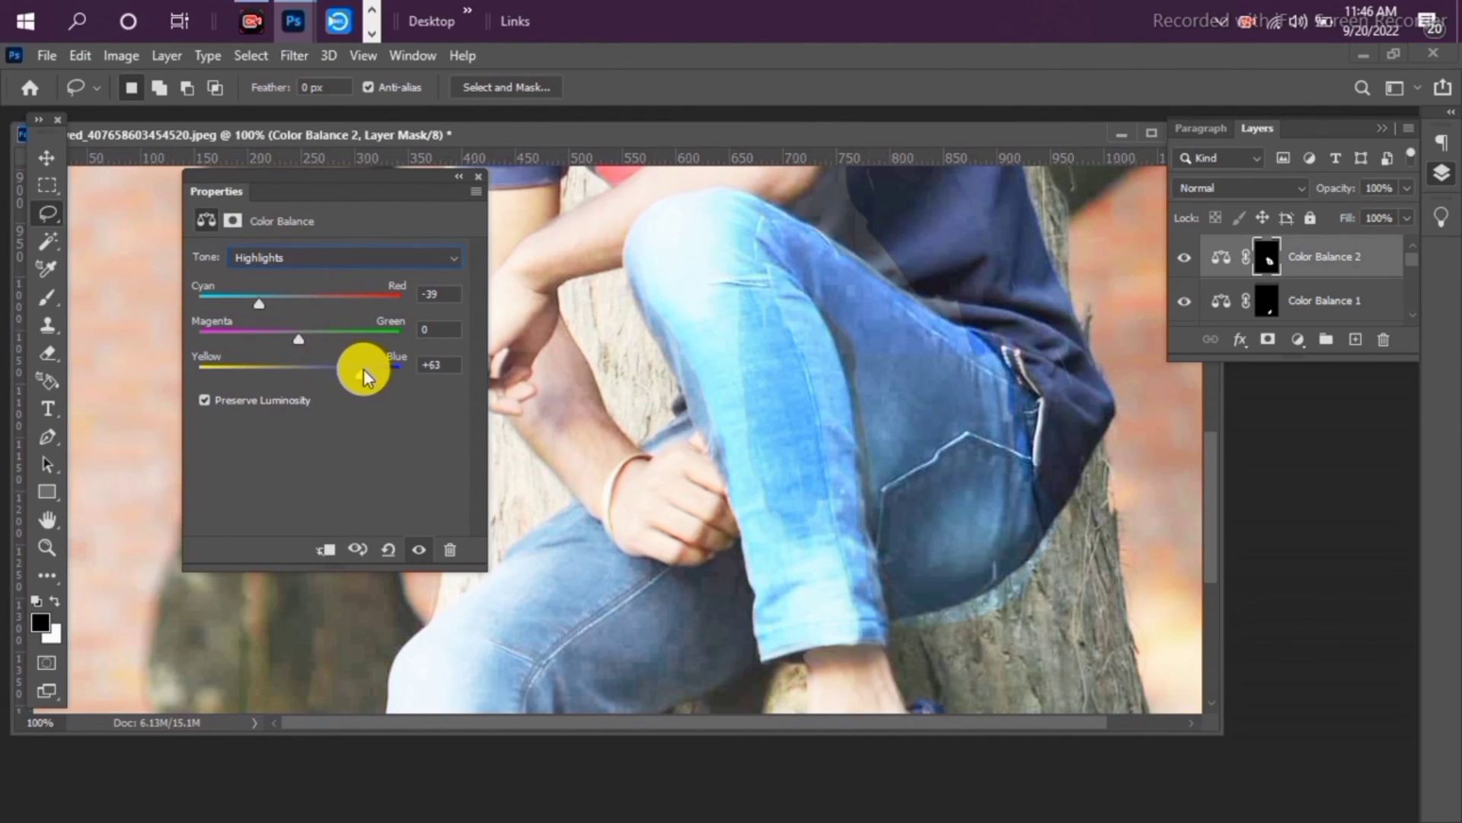
{"action": "mouse_move", "coordinate": [299, 338]}
{"action": "left_mouse_down"}
{"action": "mouse_move", "coordinate": [369, 335]}
{"action": "mouse_move", "coordinate": [319, 325]}
{"action": "left_mouse_up"}
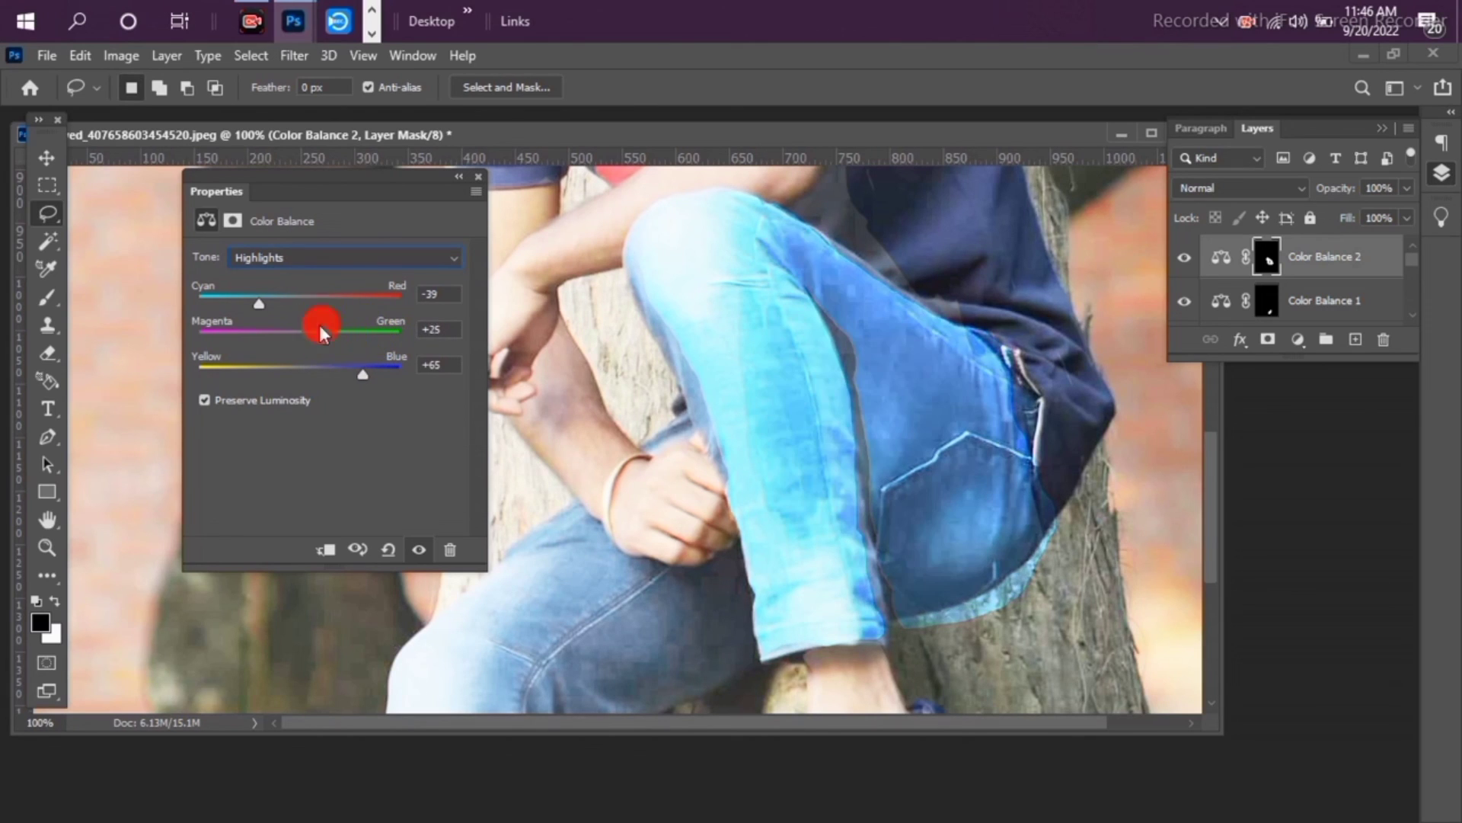